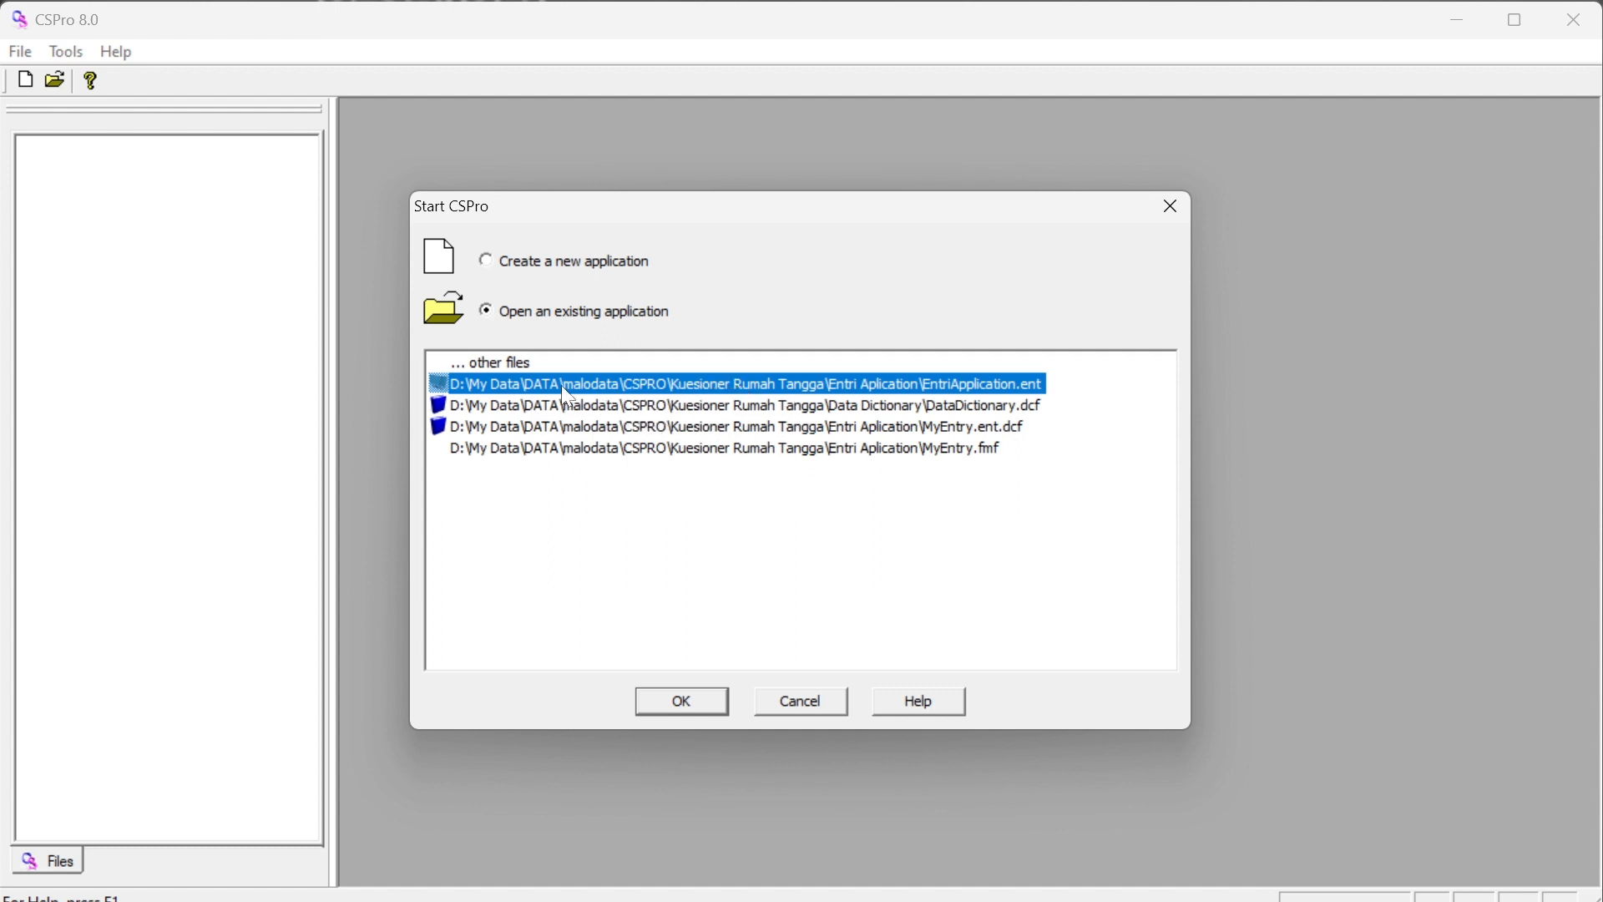
Open the existing EntriApplication entry application from the Entri Aplication folder
left_click(494, 363)
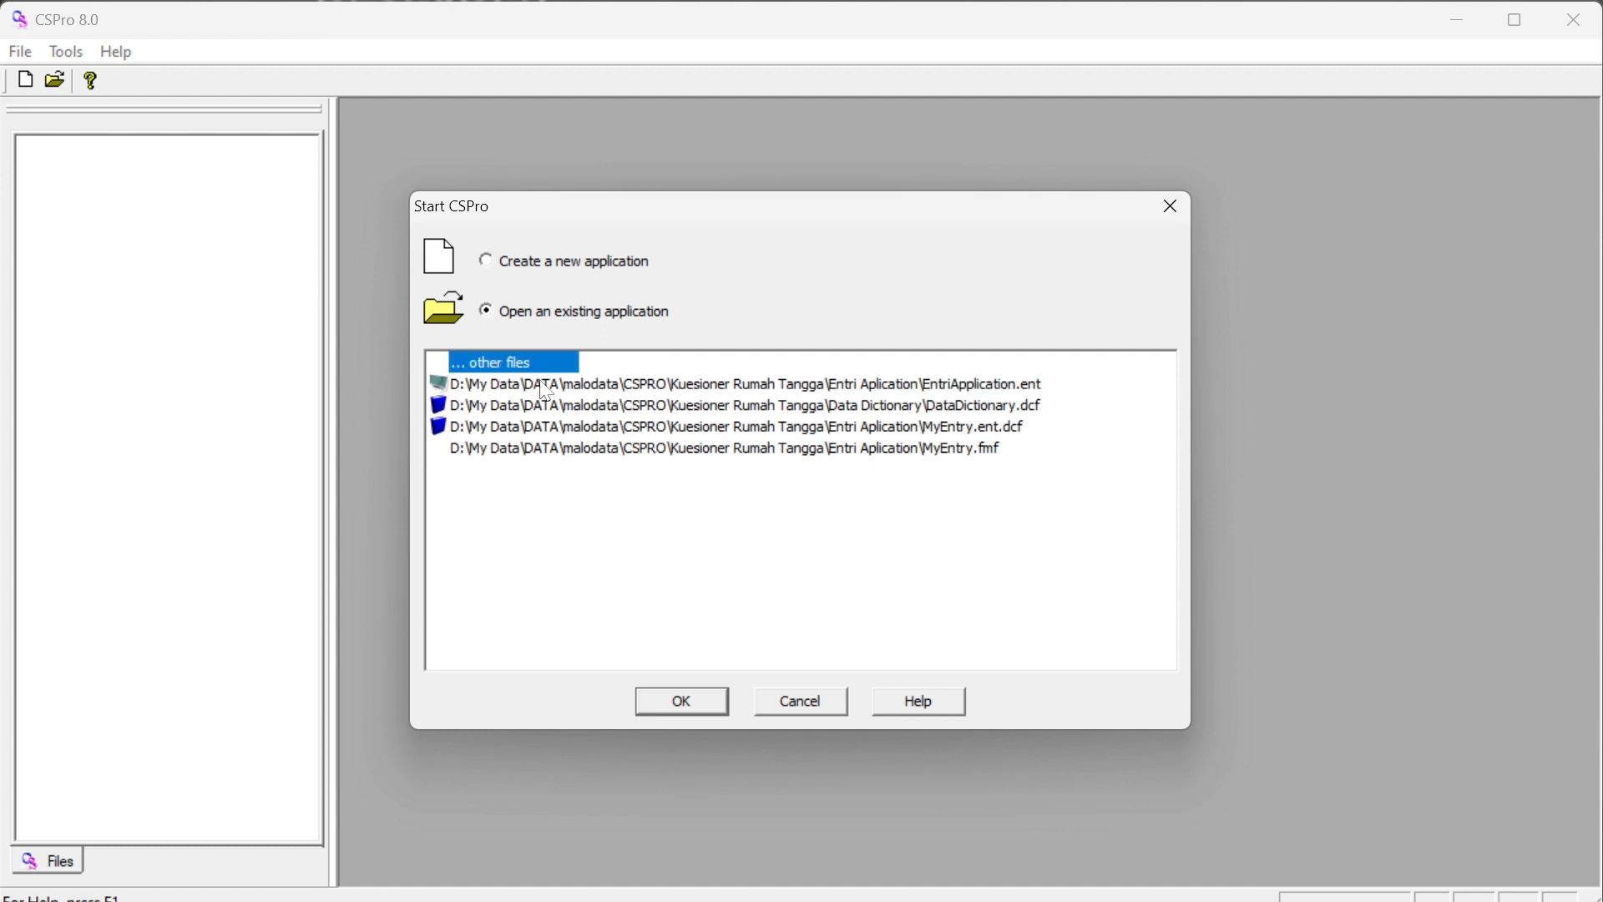
left_click(682, 706)
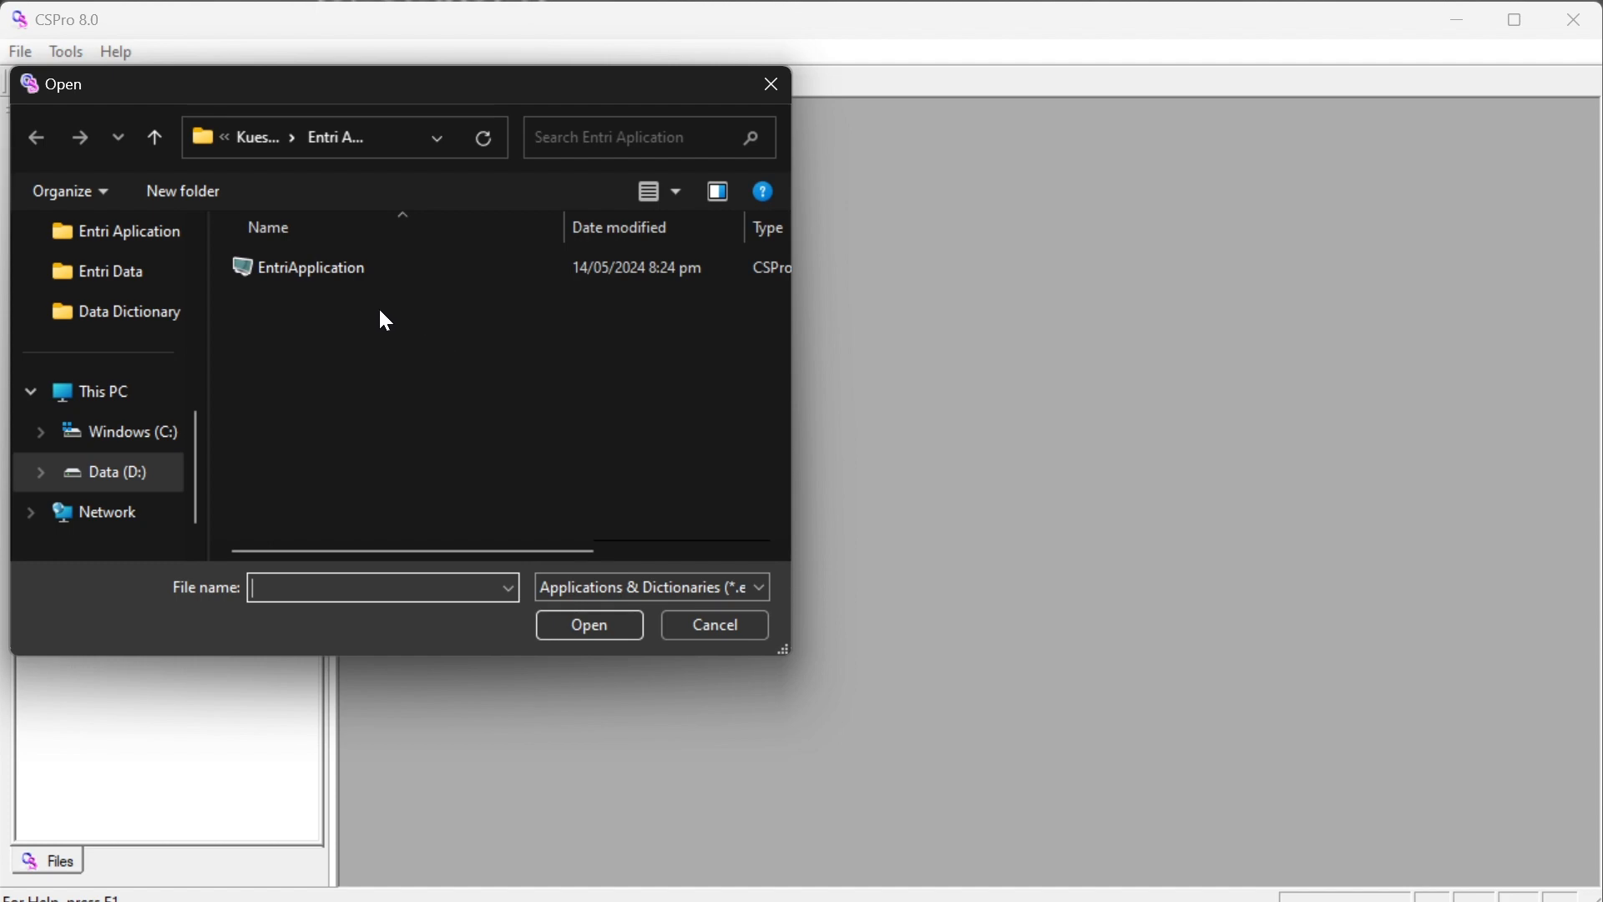
left_click(315, 268)
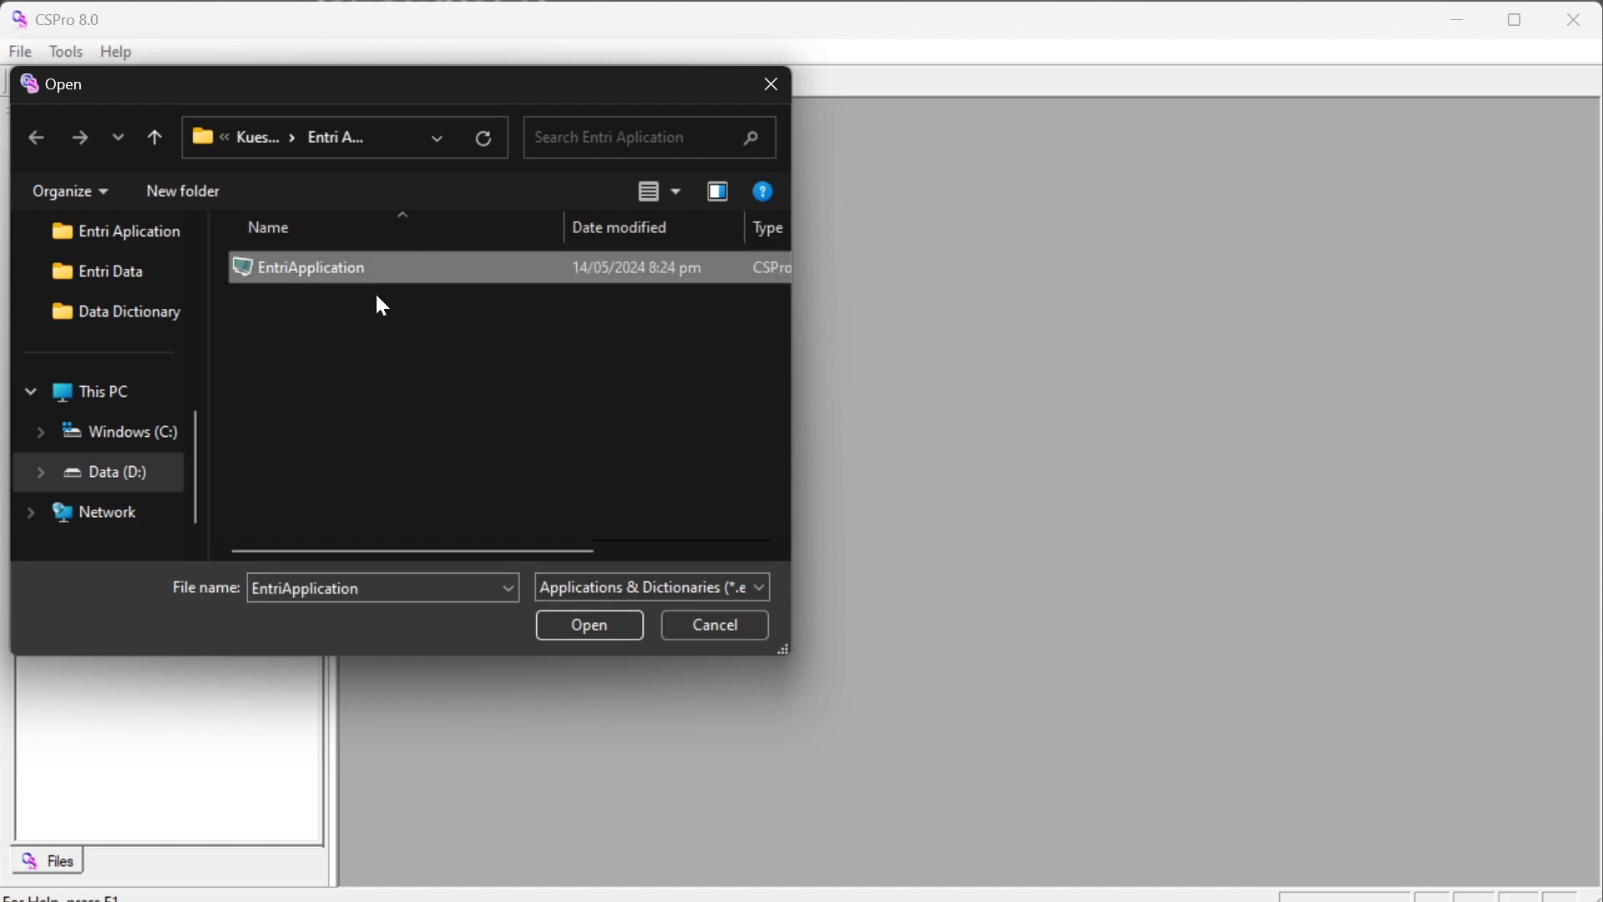
left_click(591, 626)
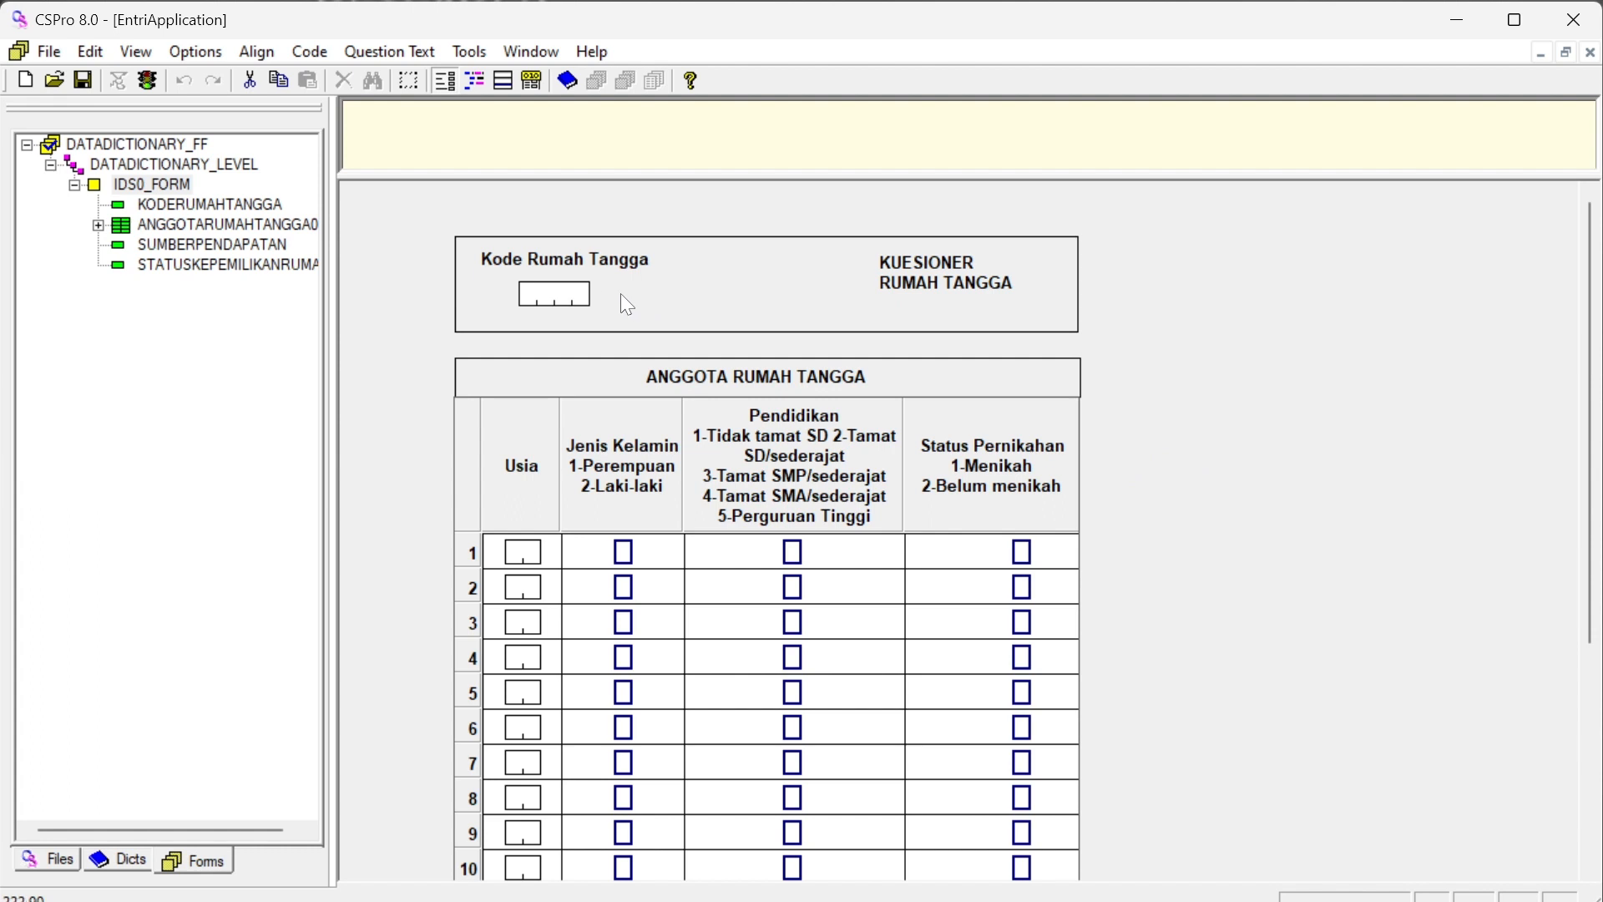
Review the household questionnaire form, from the household code down to the household information section
left_click(571, 294)
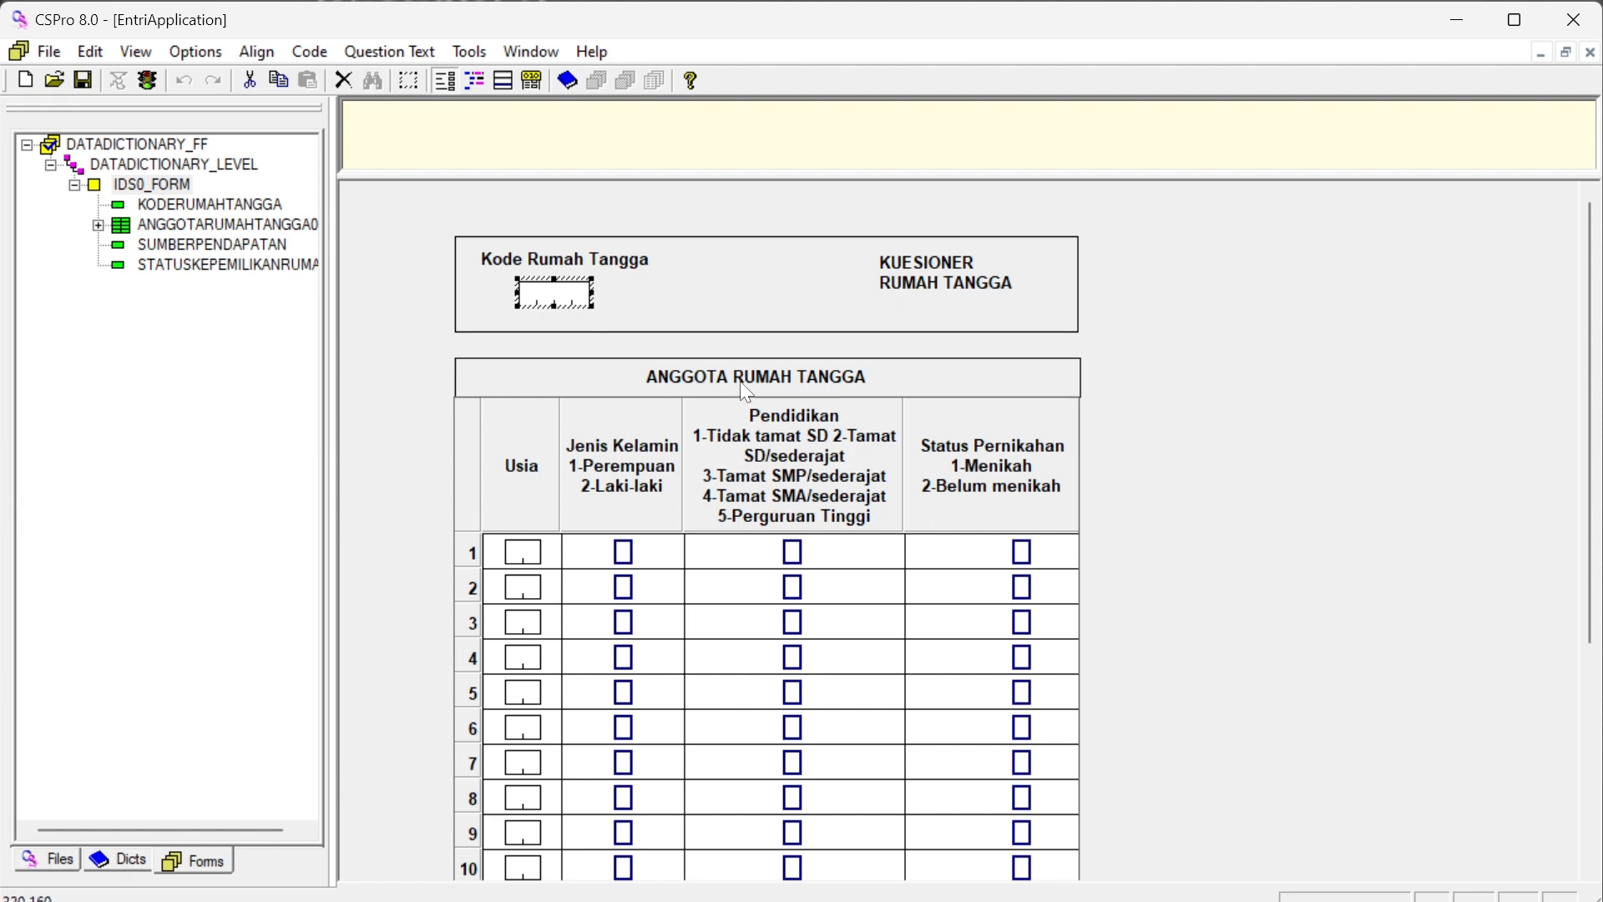
scroll(746, 390, "down", 5)
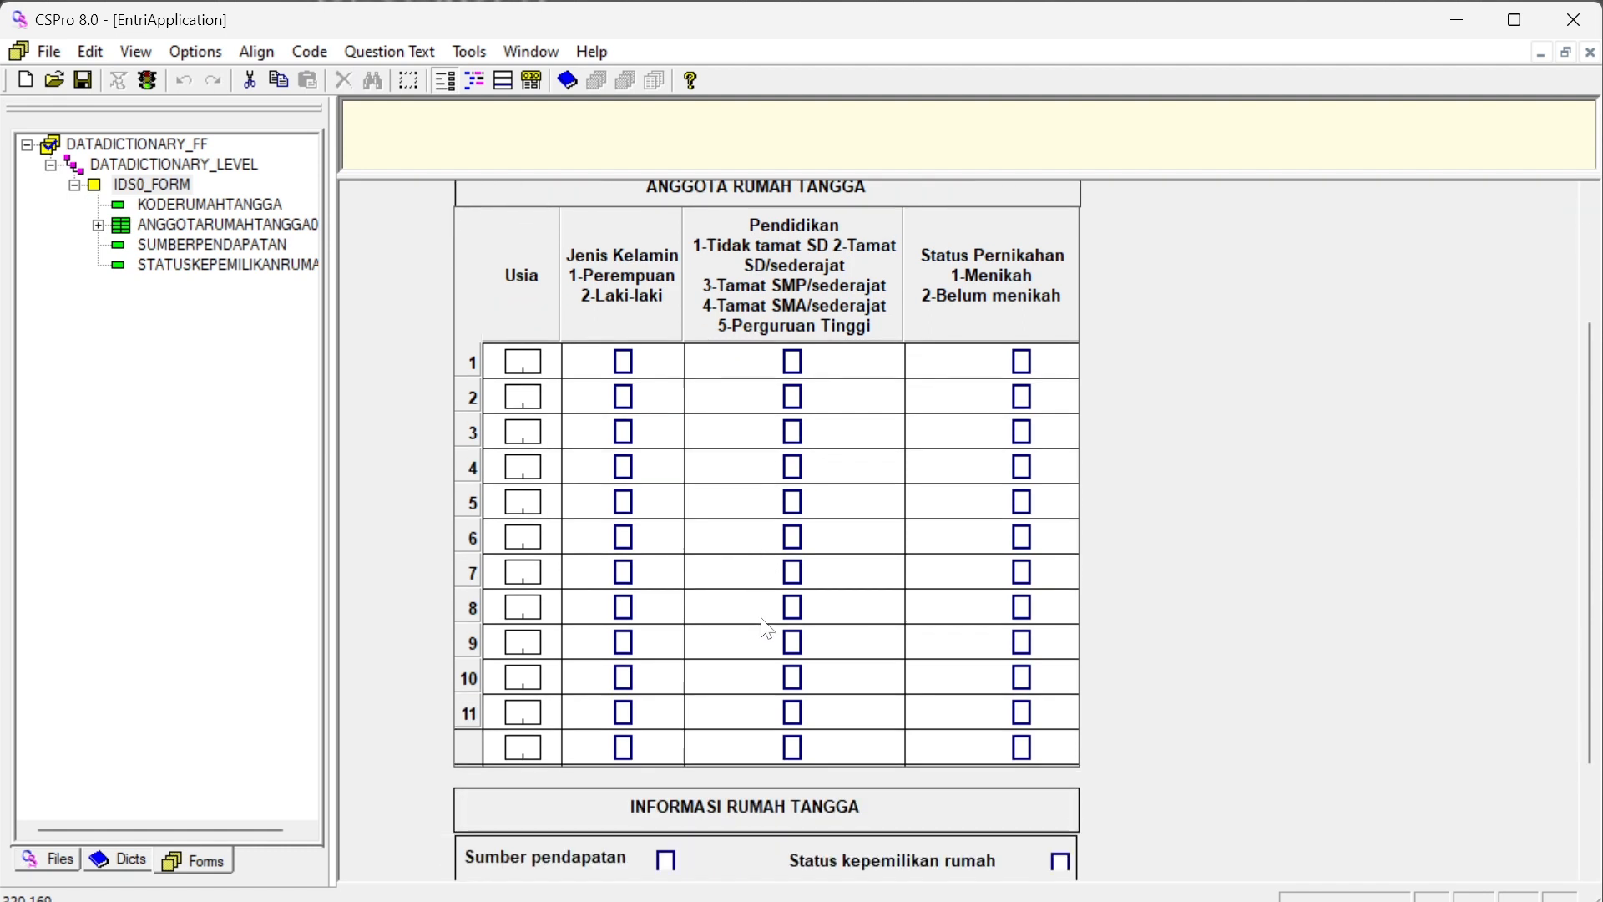
scroll(765, 817, "down", 2)
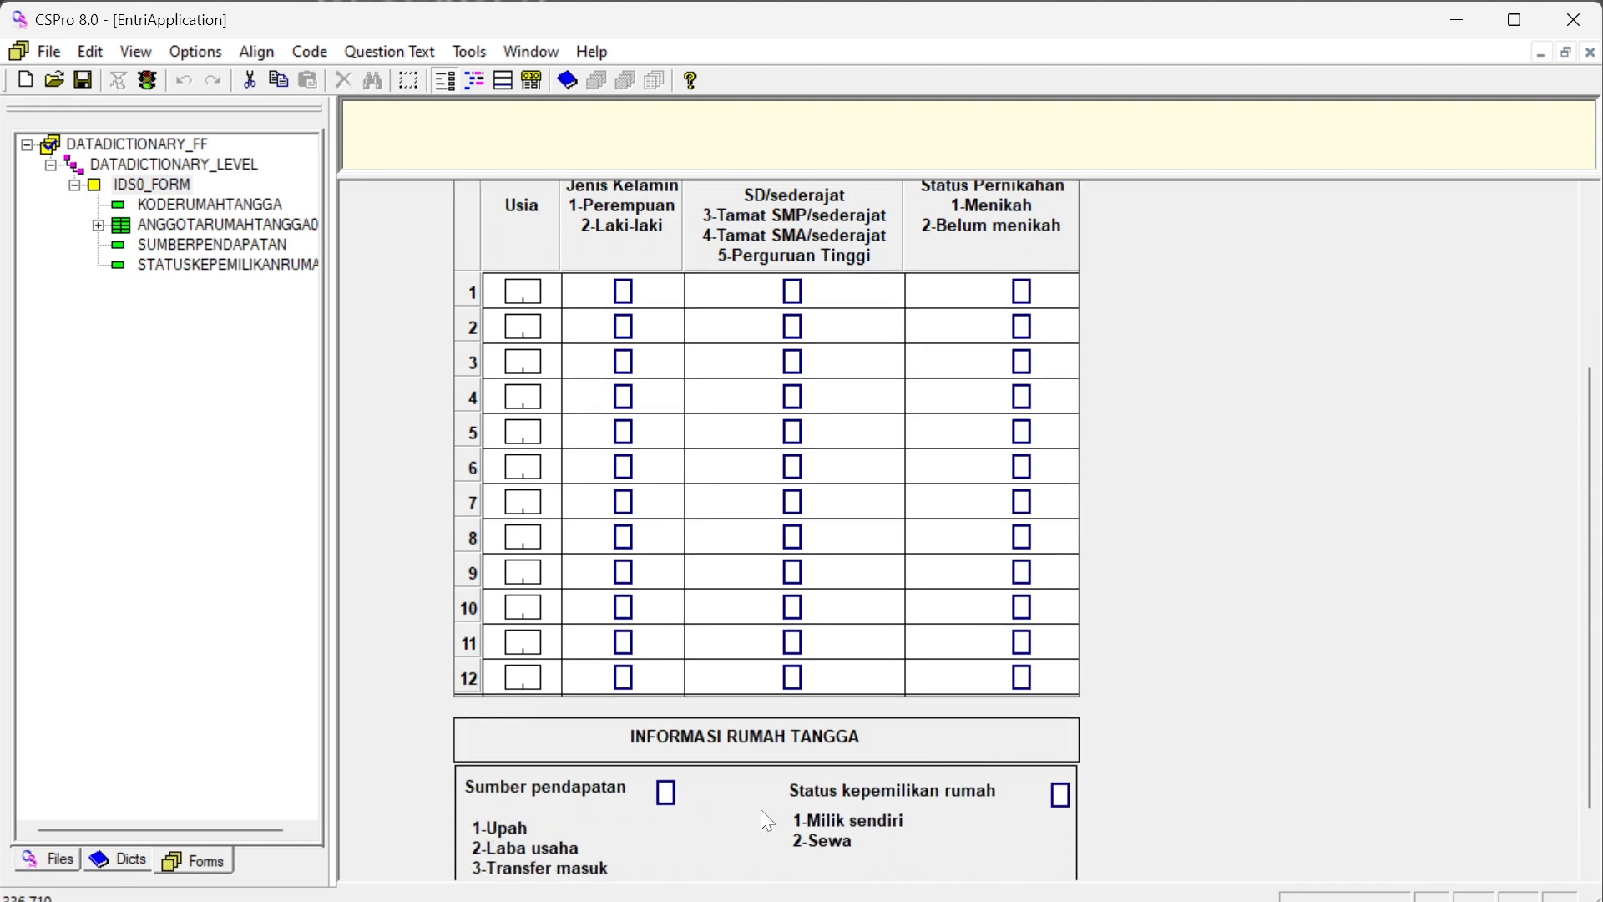
scroll(756, 806, "down", 1)
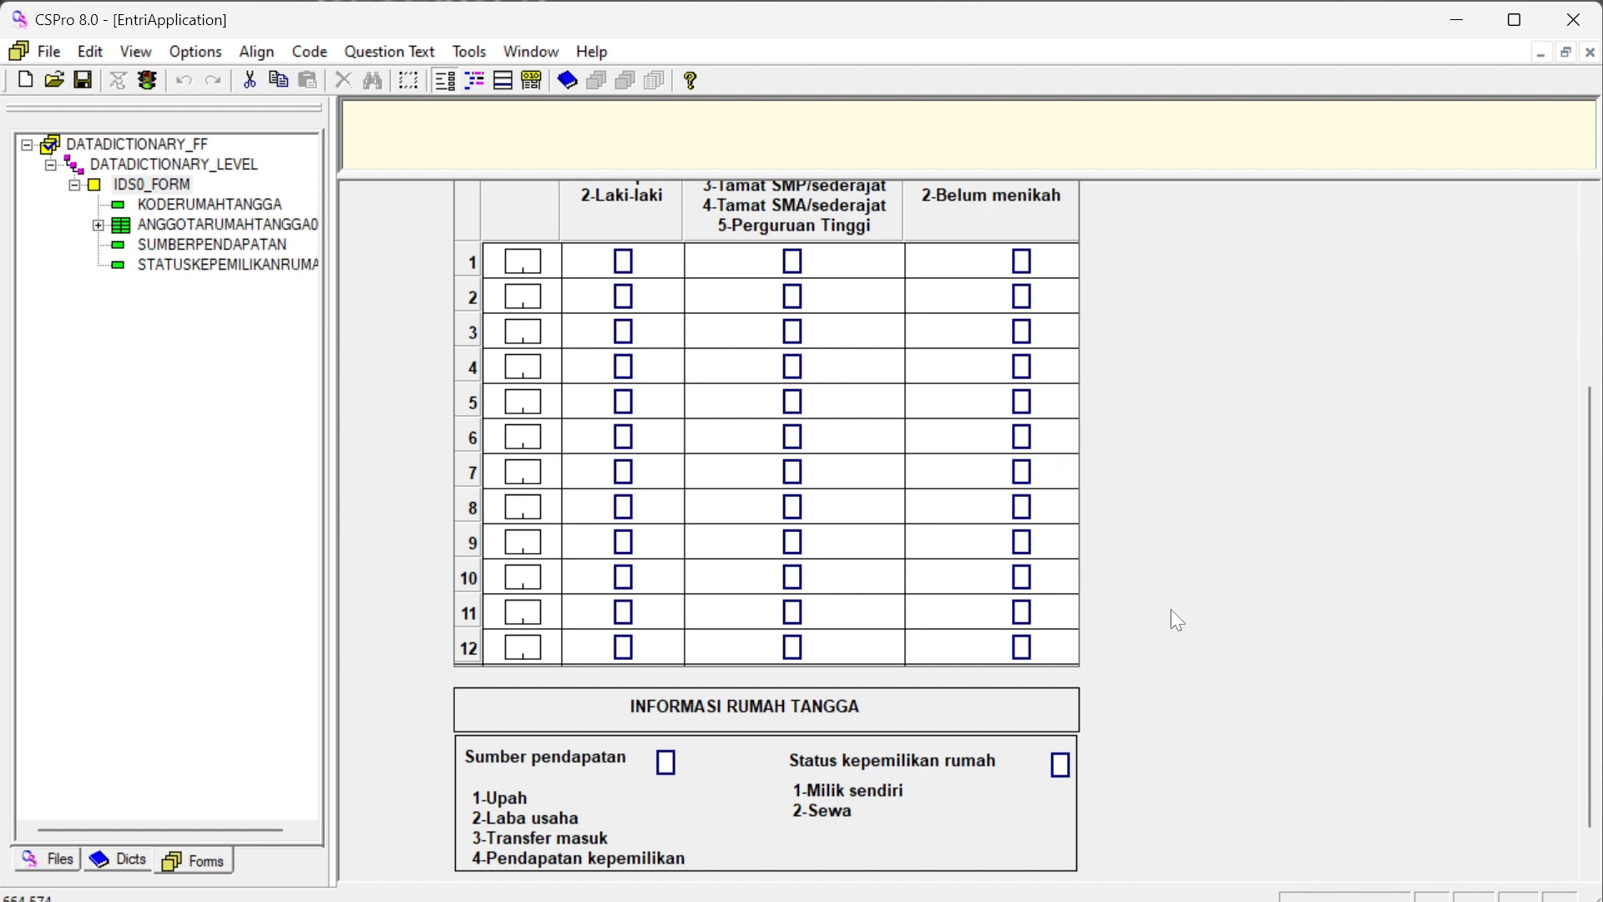
scroll(1172, 609, "up", 5)
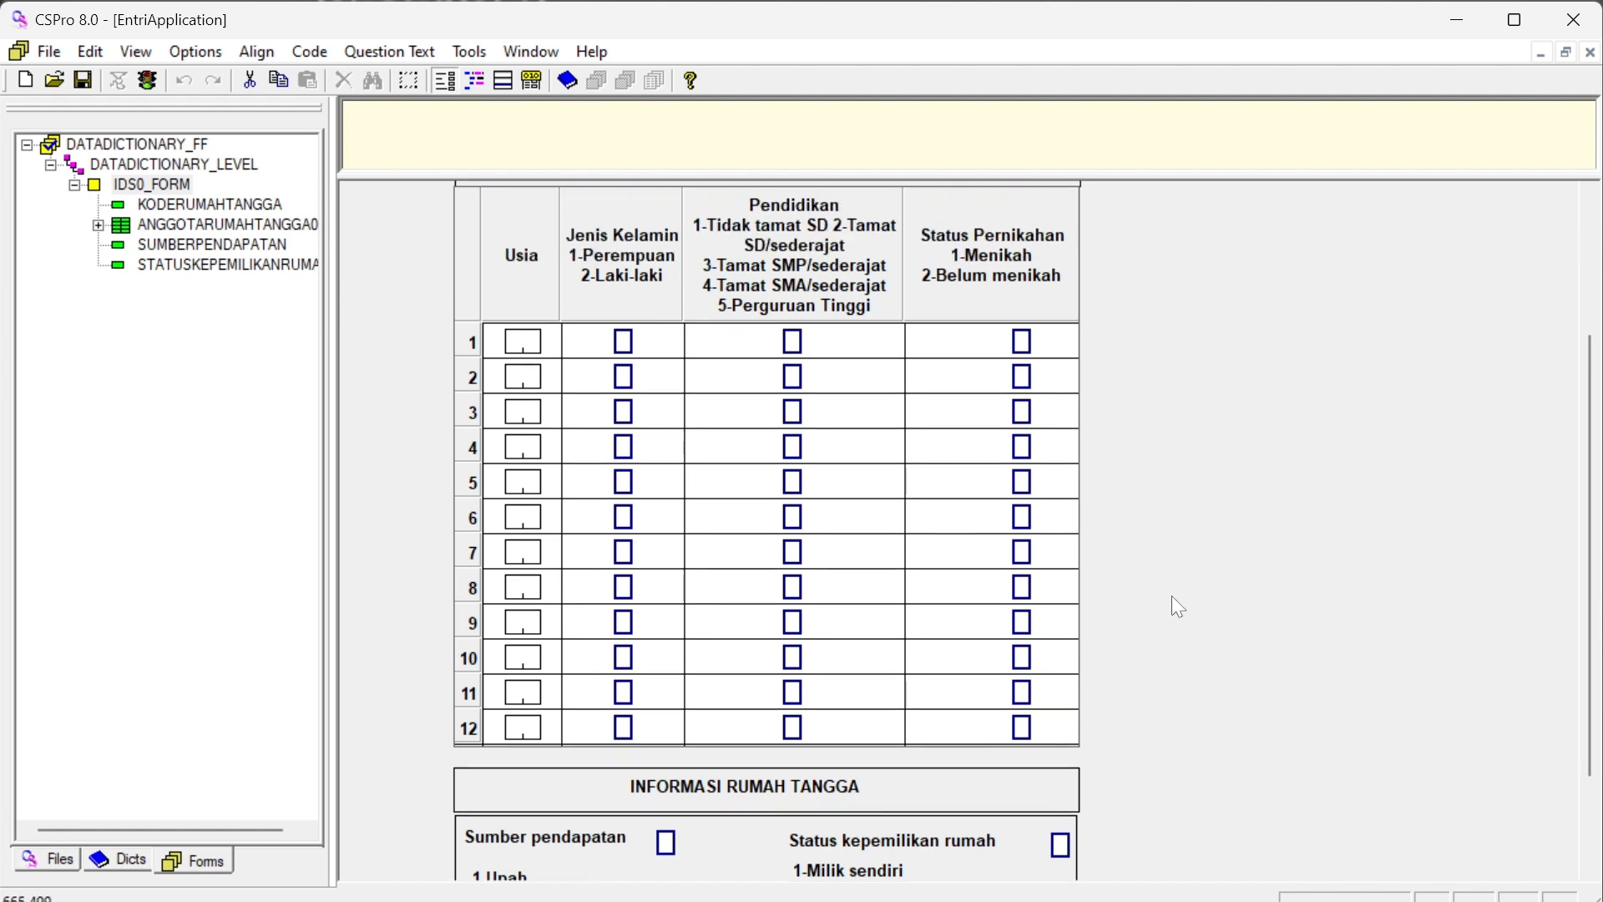
scroll(1172, 596, "up", 7)
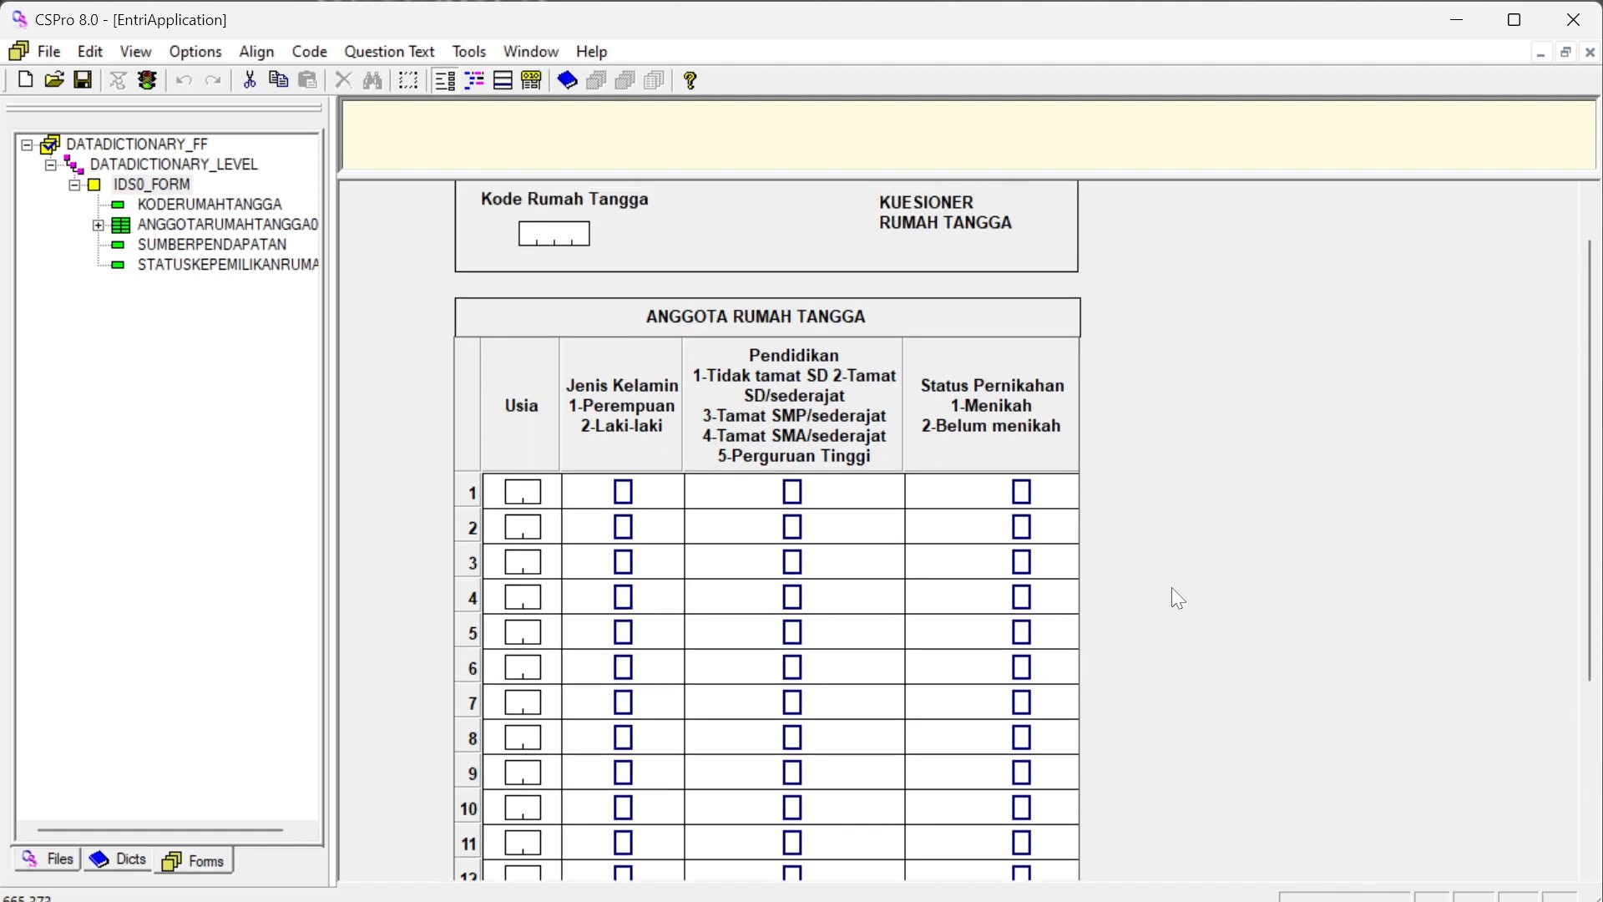
scroll(1172, 569, "up", 1)
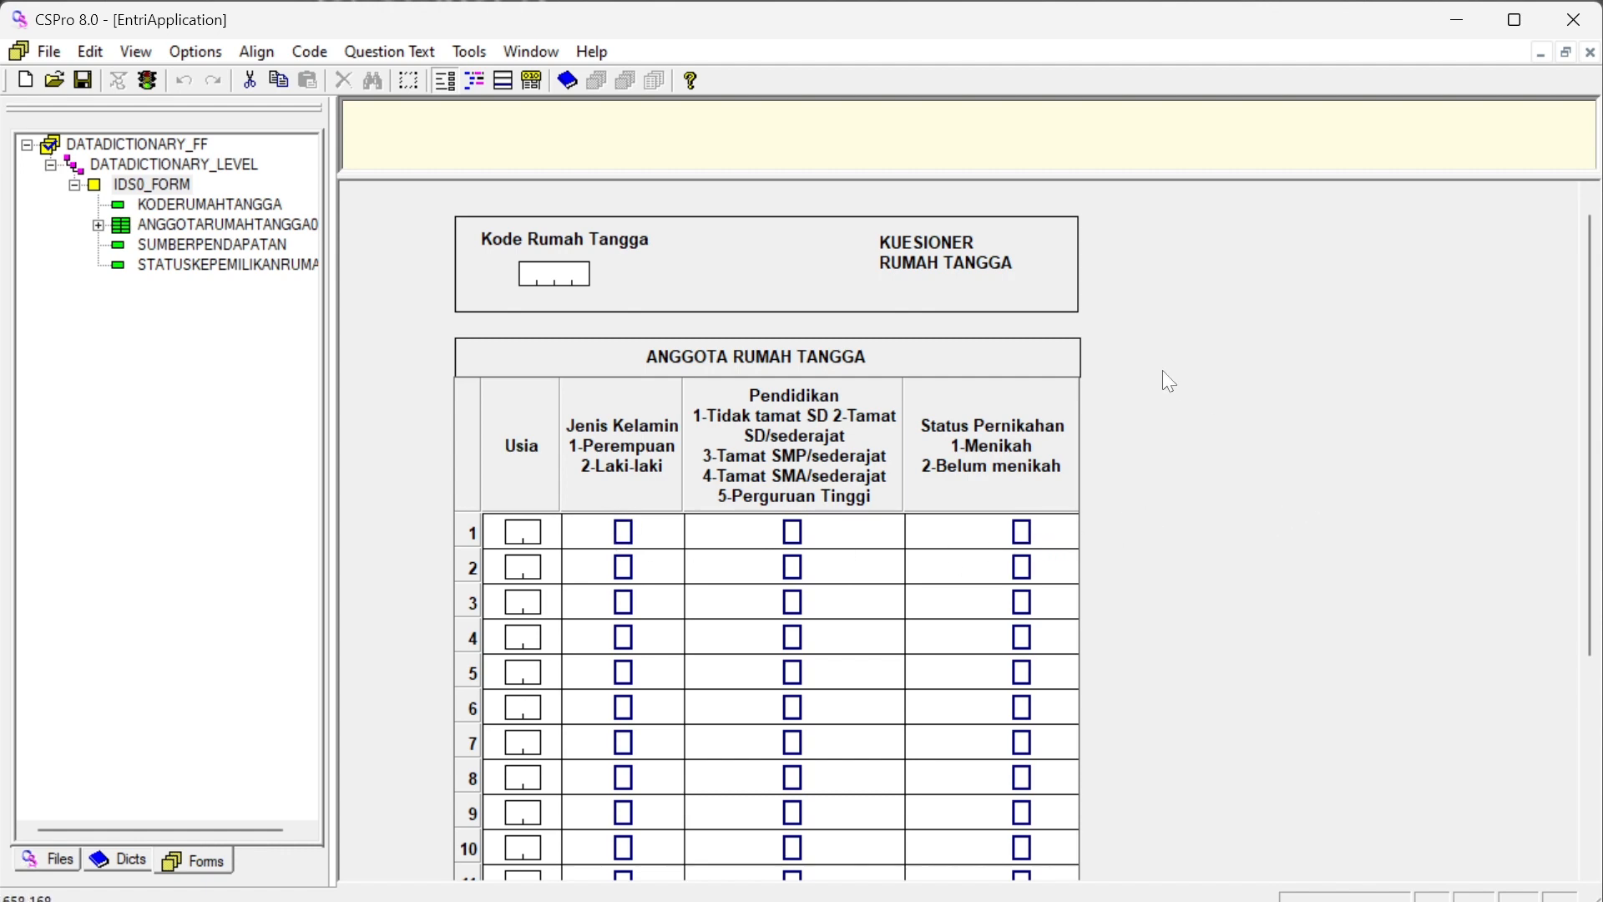
Run the entry application, keeping EntriData.csdb as the input data file
left_click(147, 81)
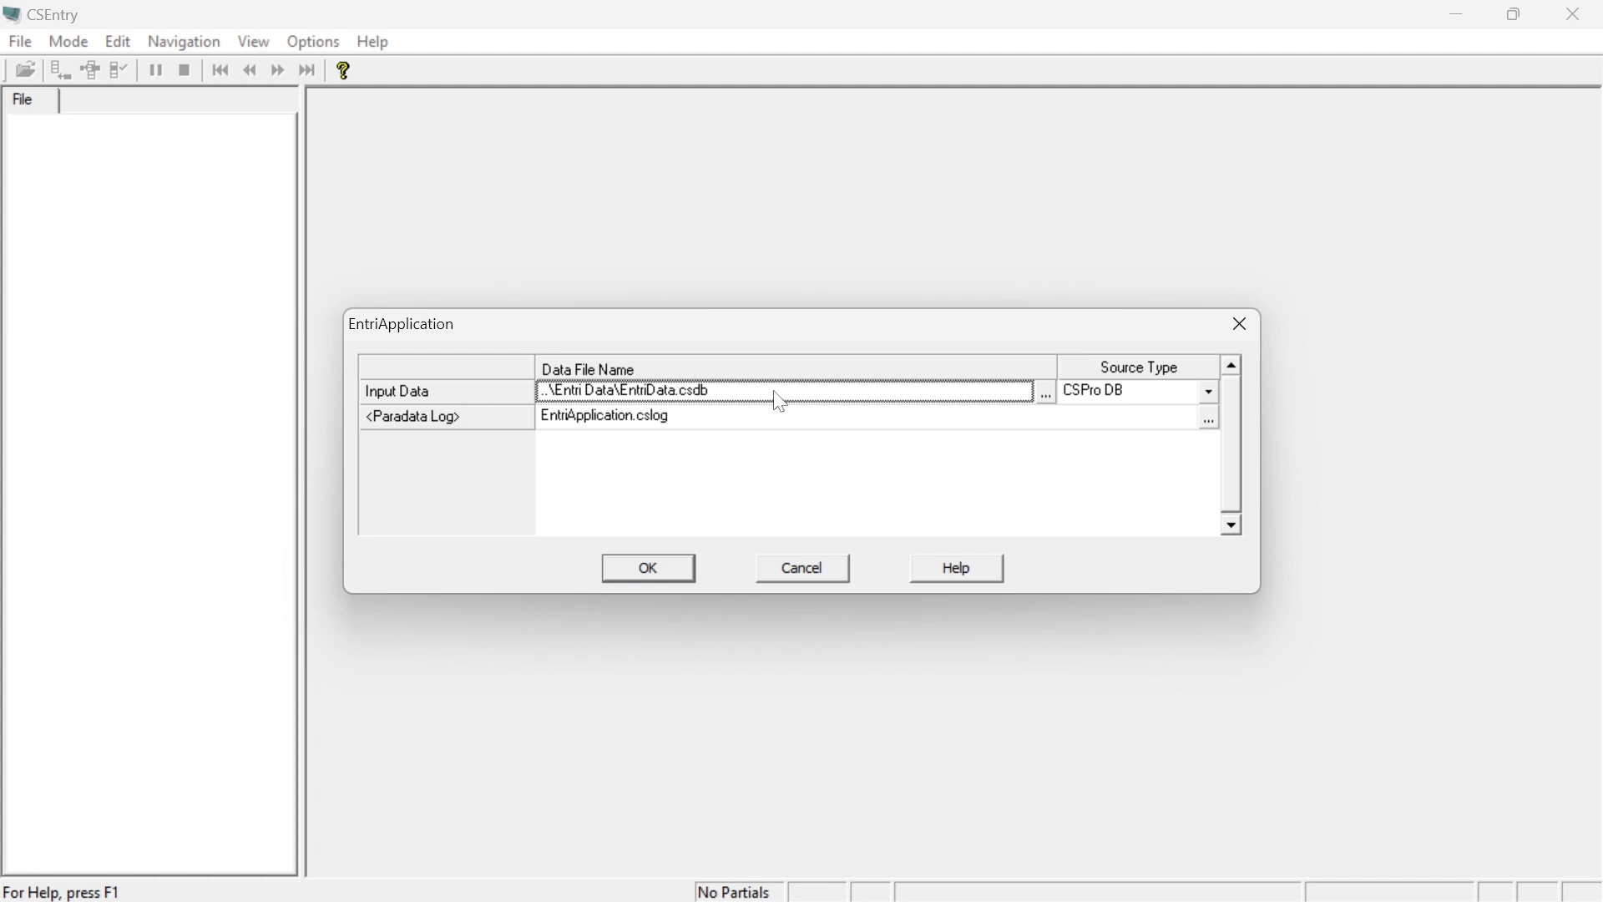
left_click(1047, 389)
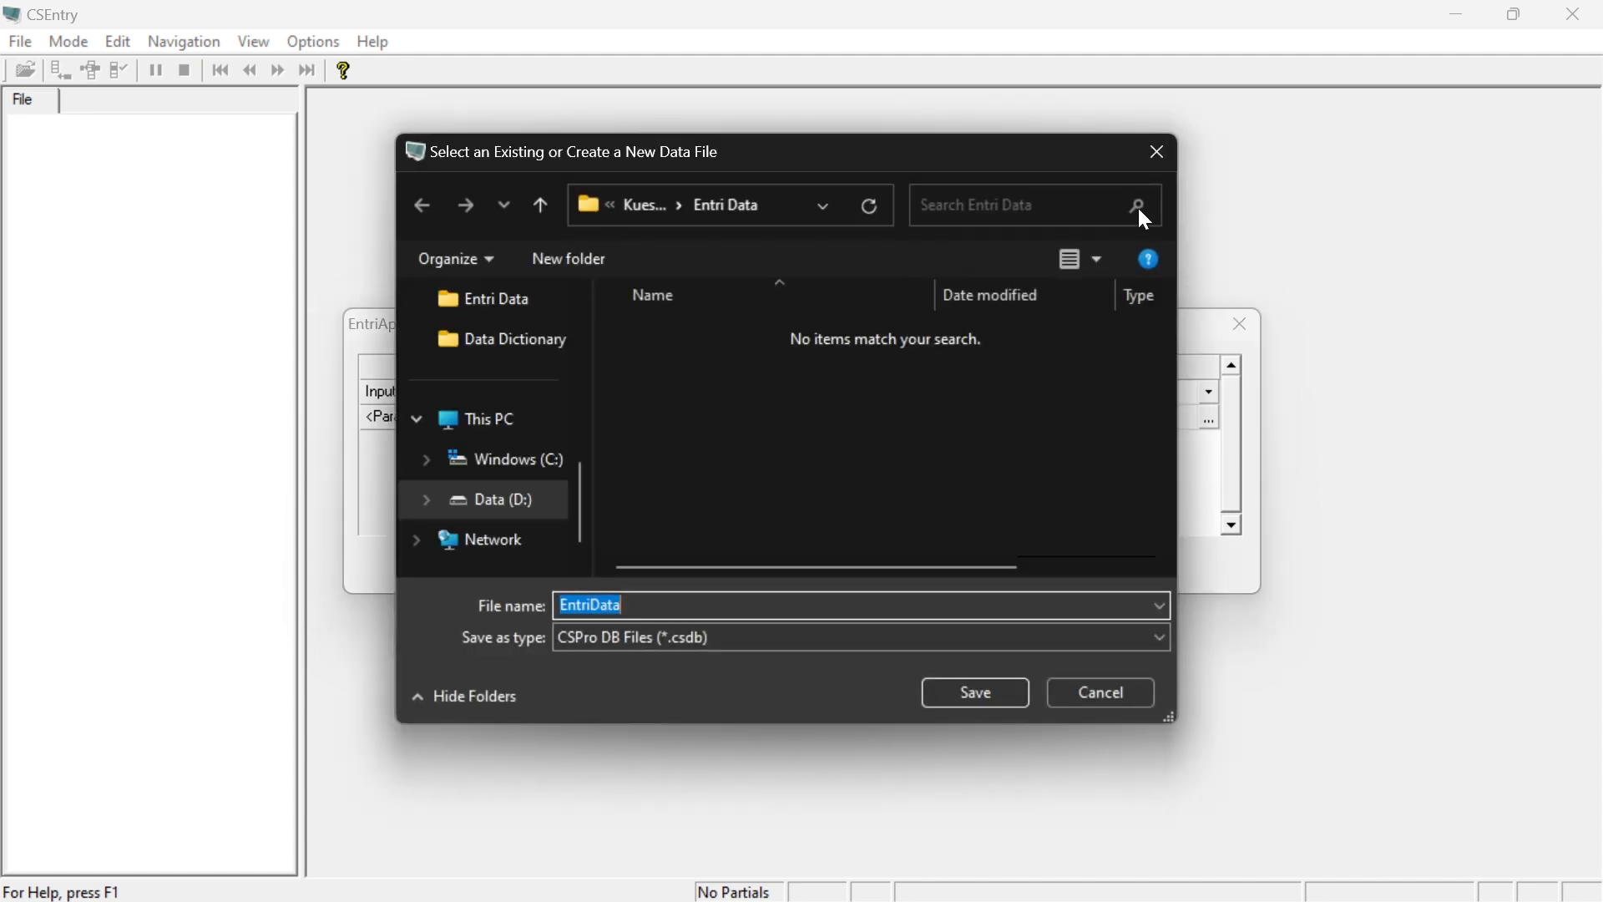
left_click(1161, 150)
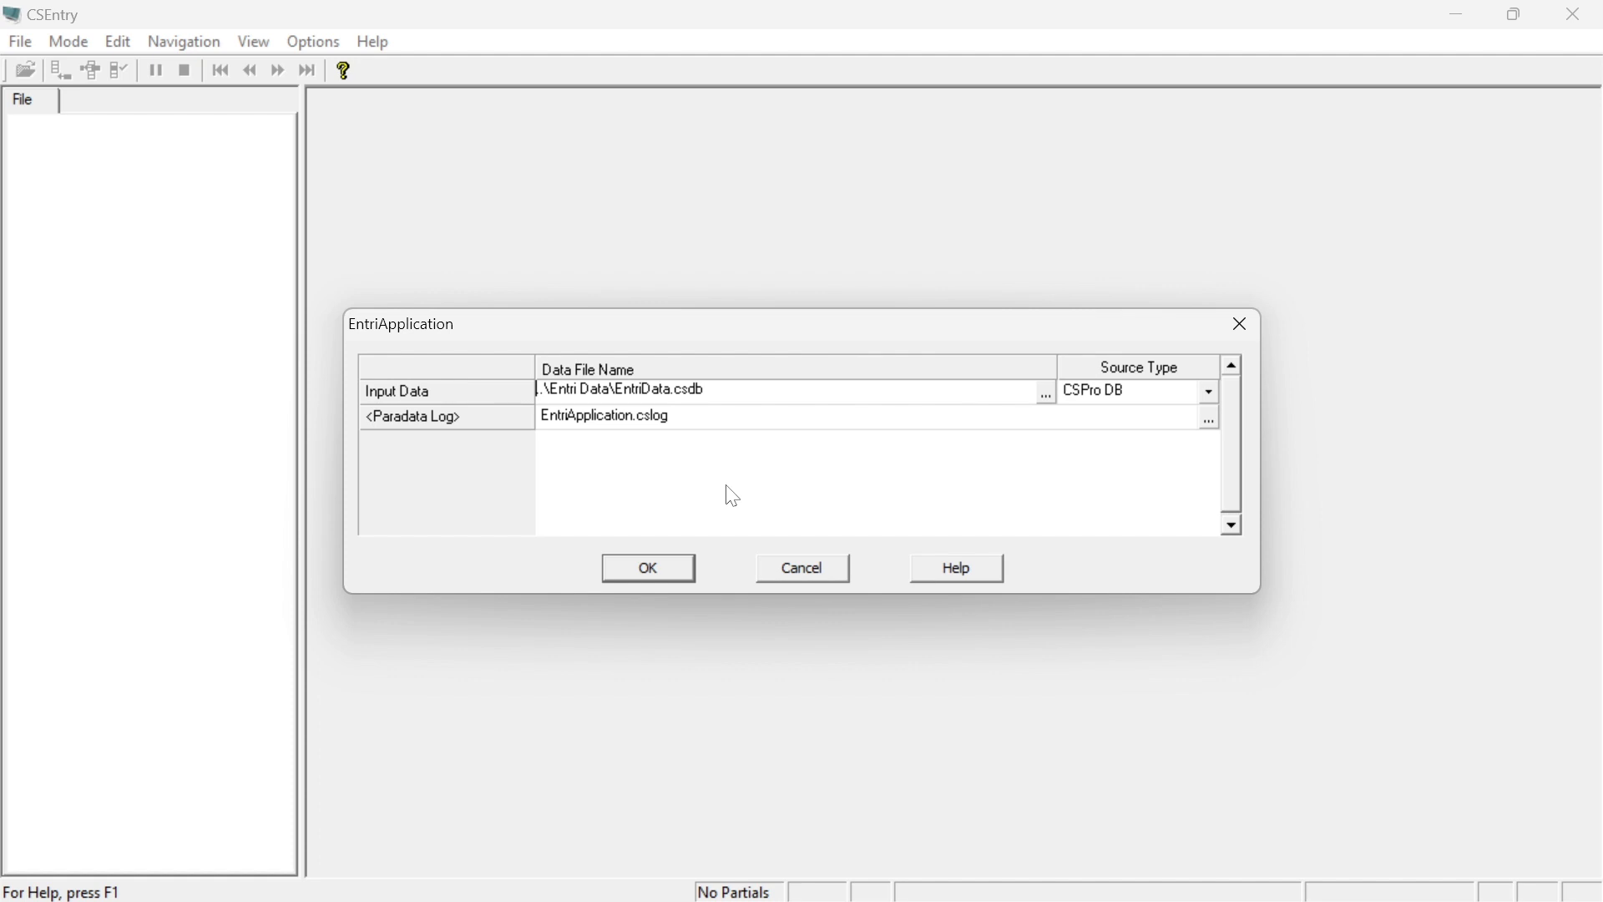
left_click(674, 582)
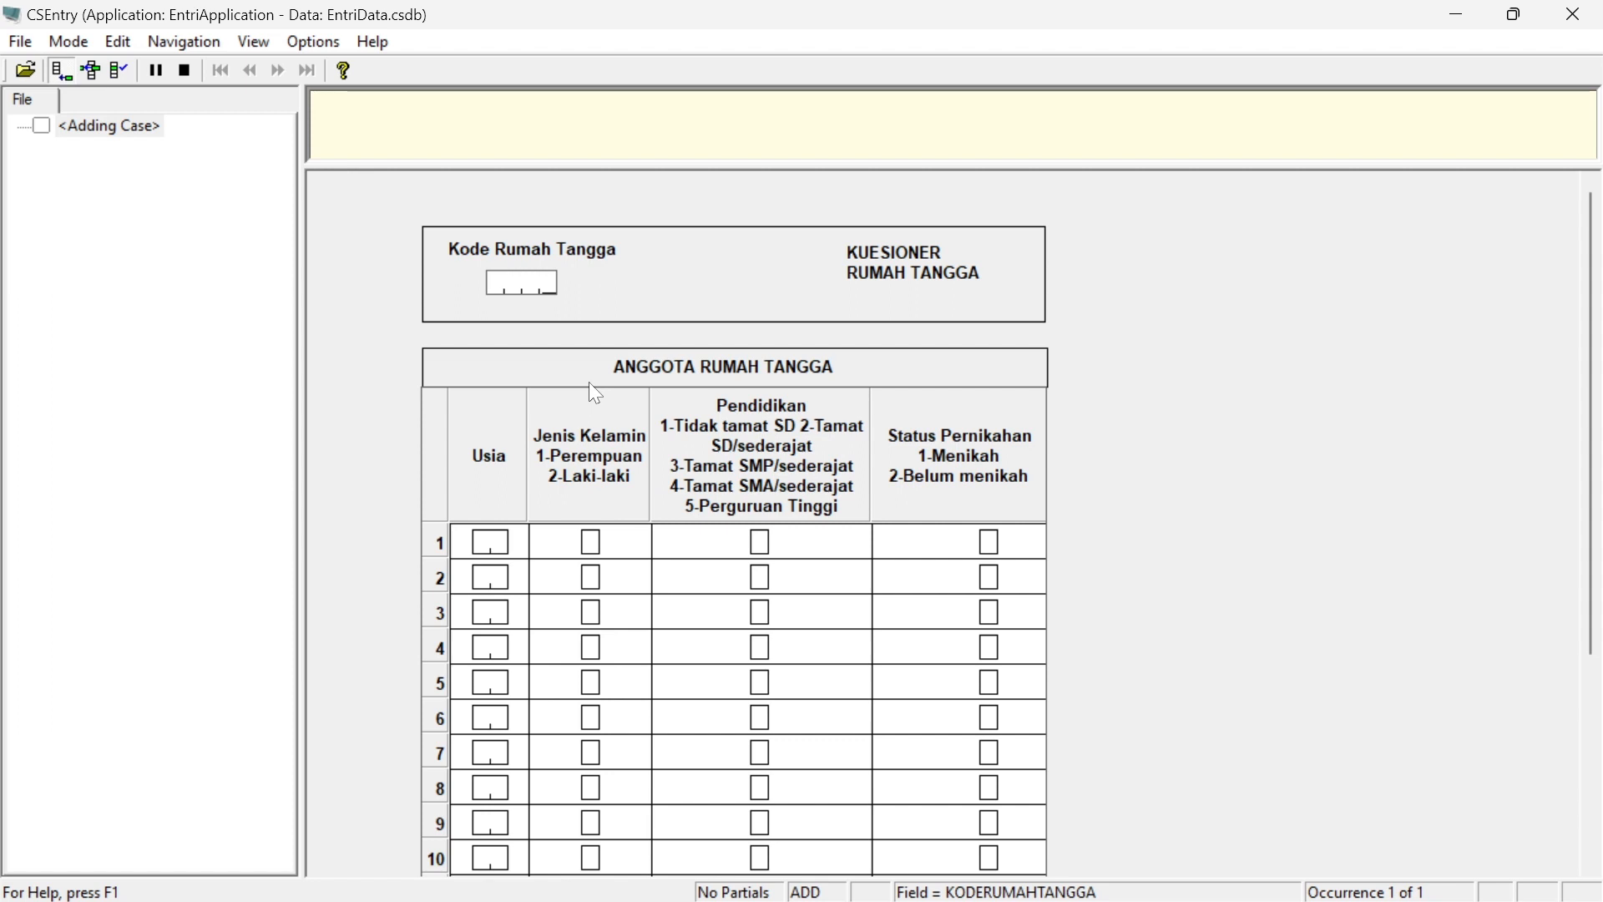
Enter household code 0001 and the first member: age 35, Laki-laki, Tamat SD/sederajat, Menikah
type("000")
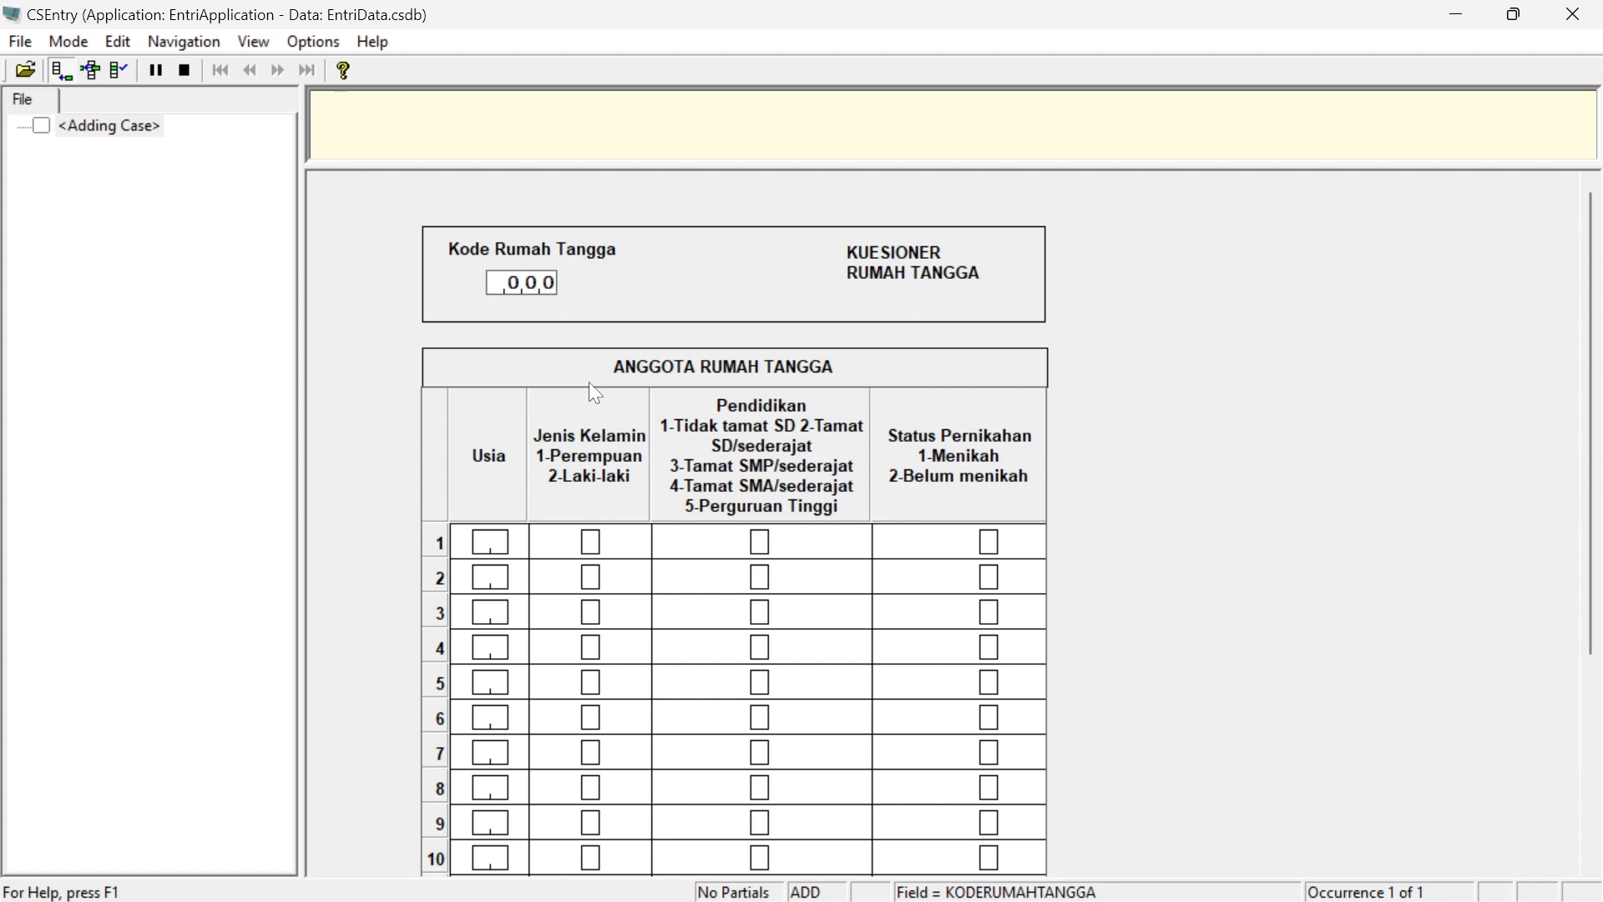
type("1")
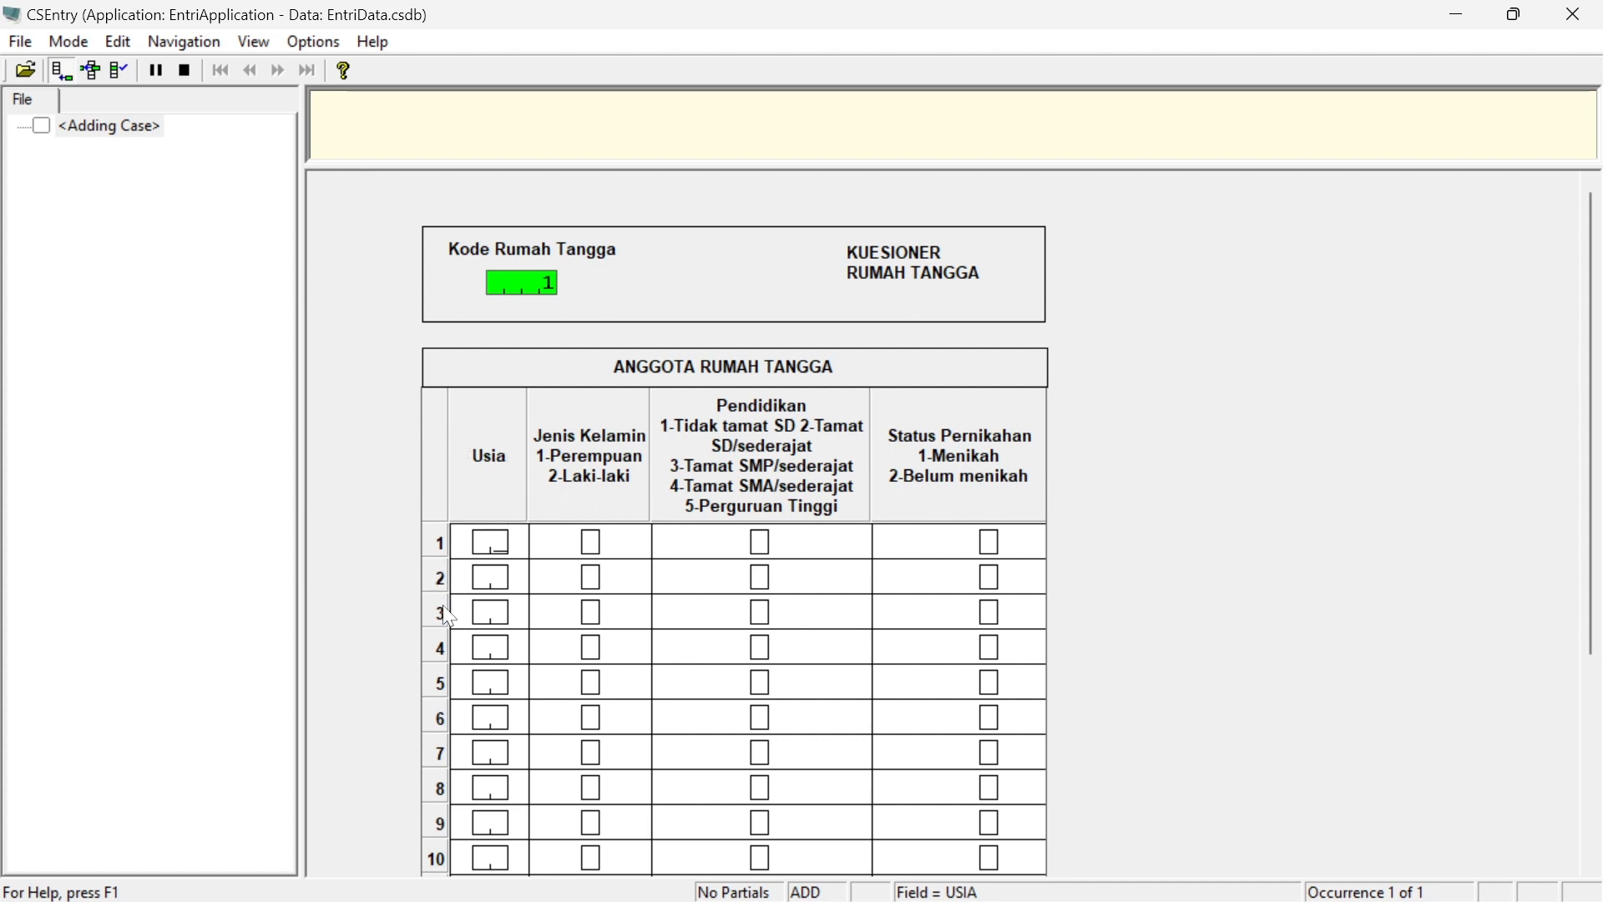
scroll(1598, 387, "down", 3)
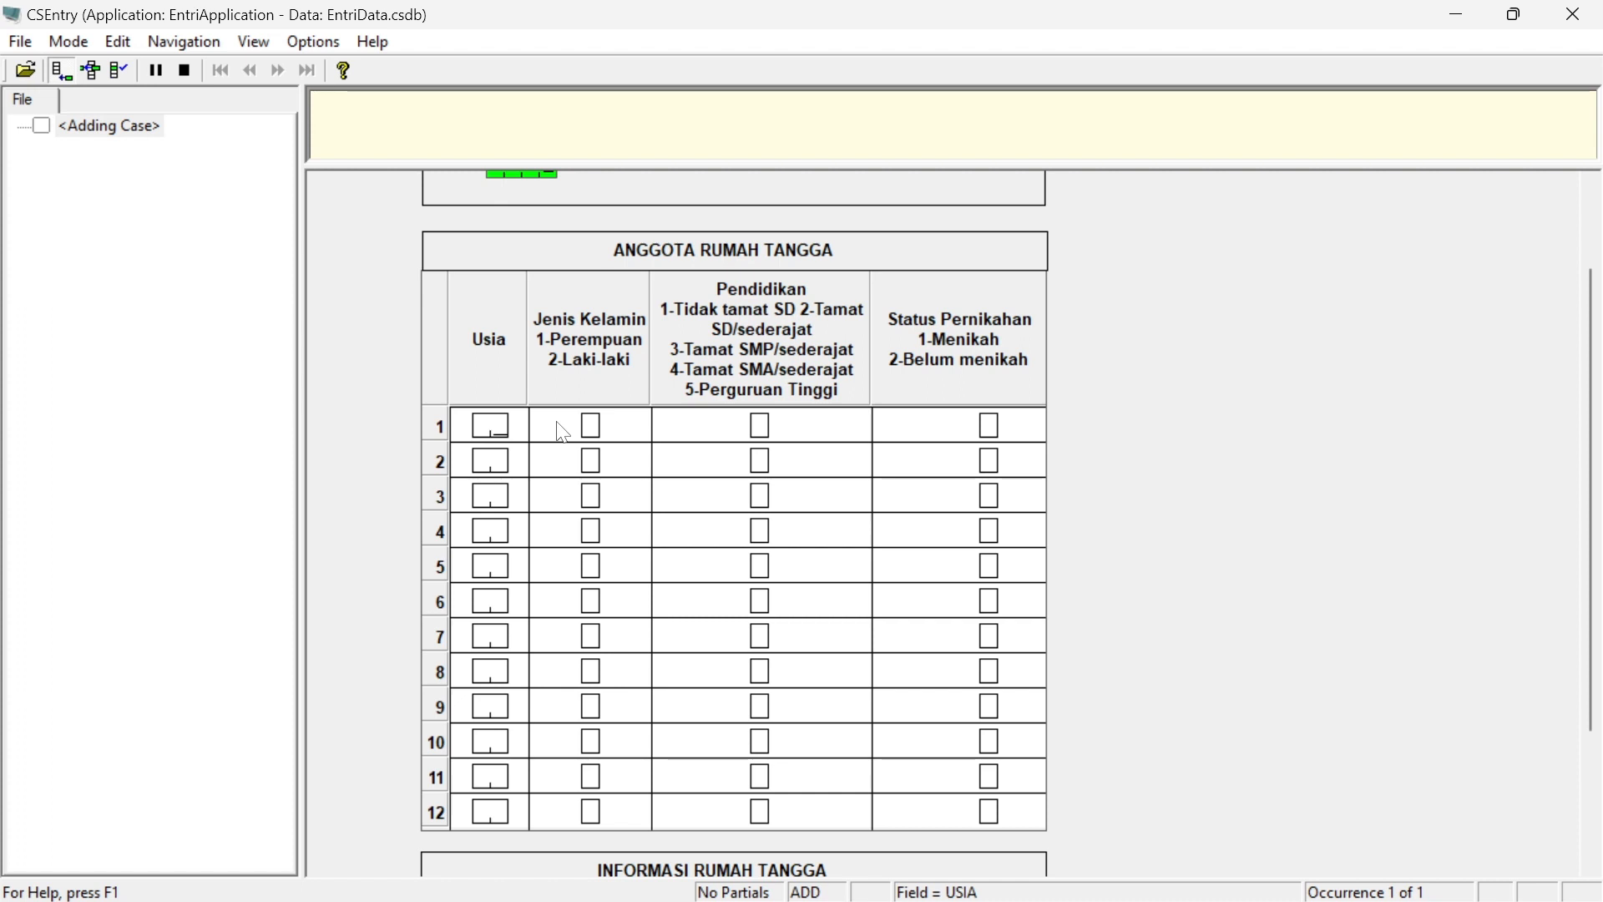
type("35")
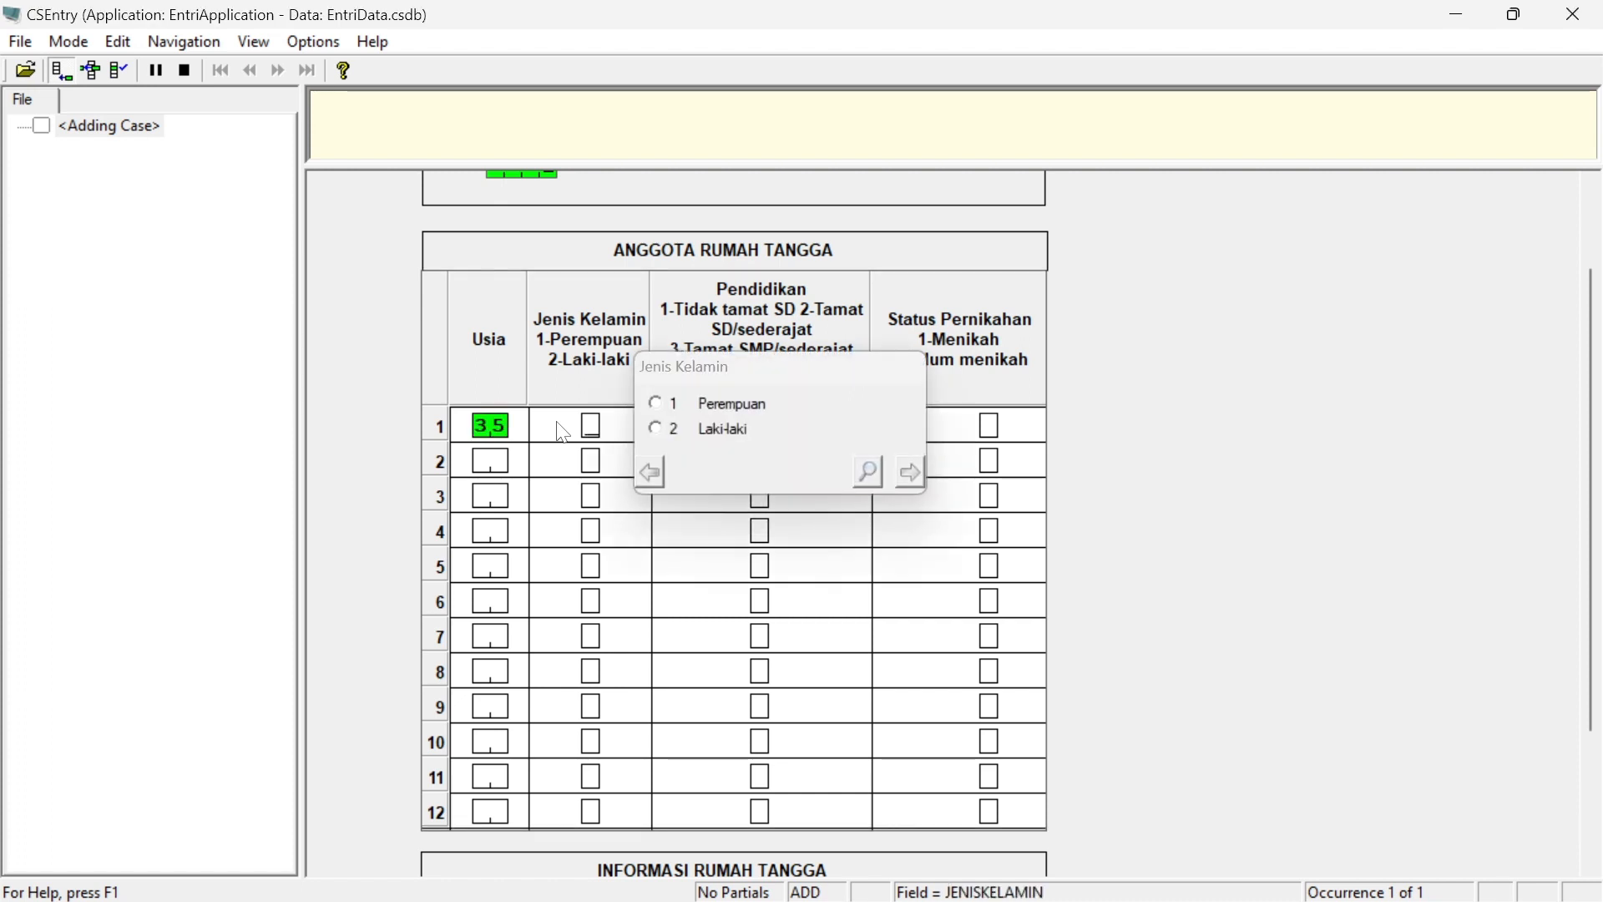
left_click(654, 428)
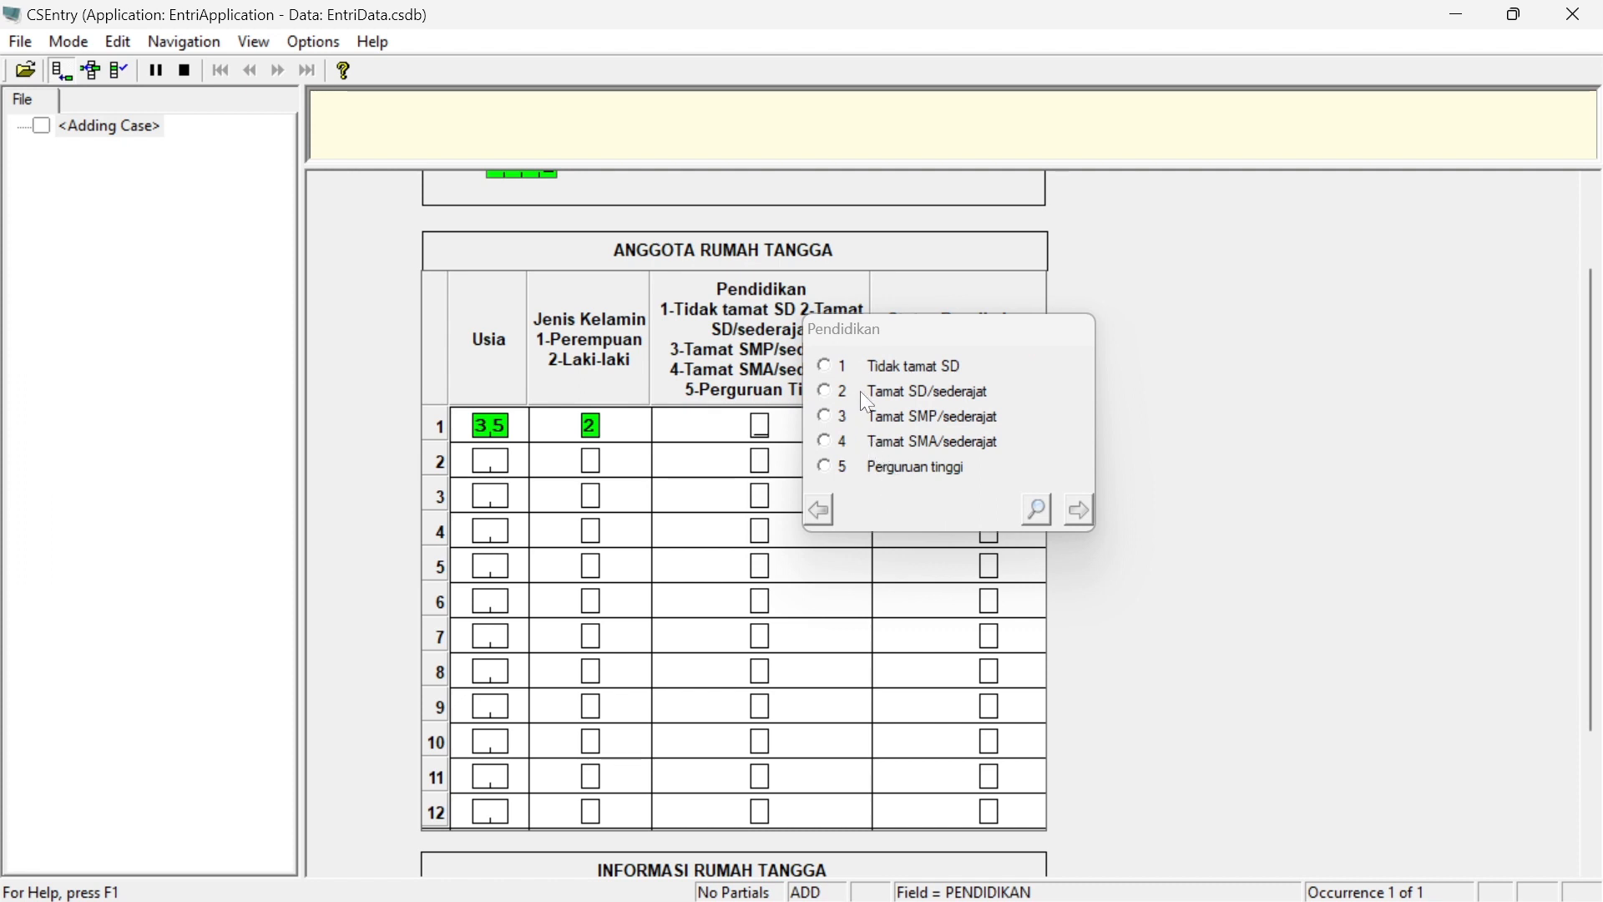
left_click(826, 392)
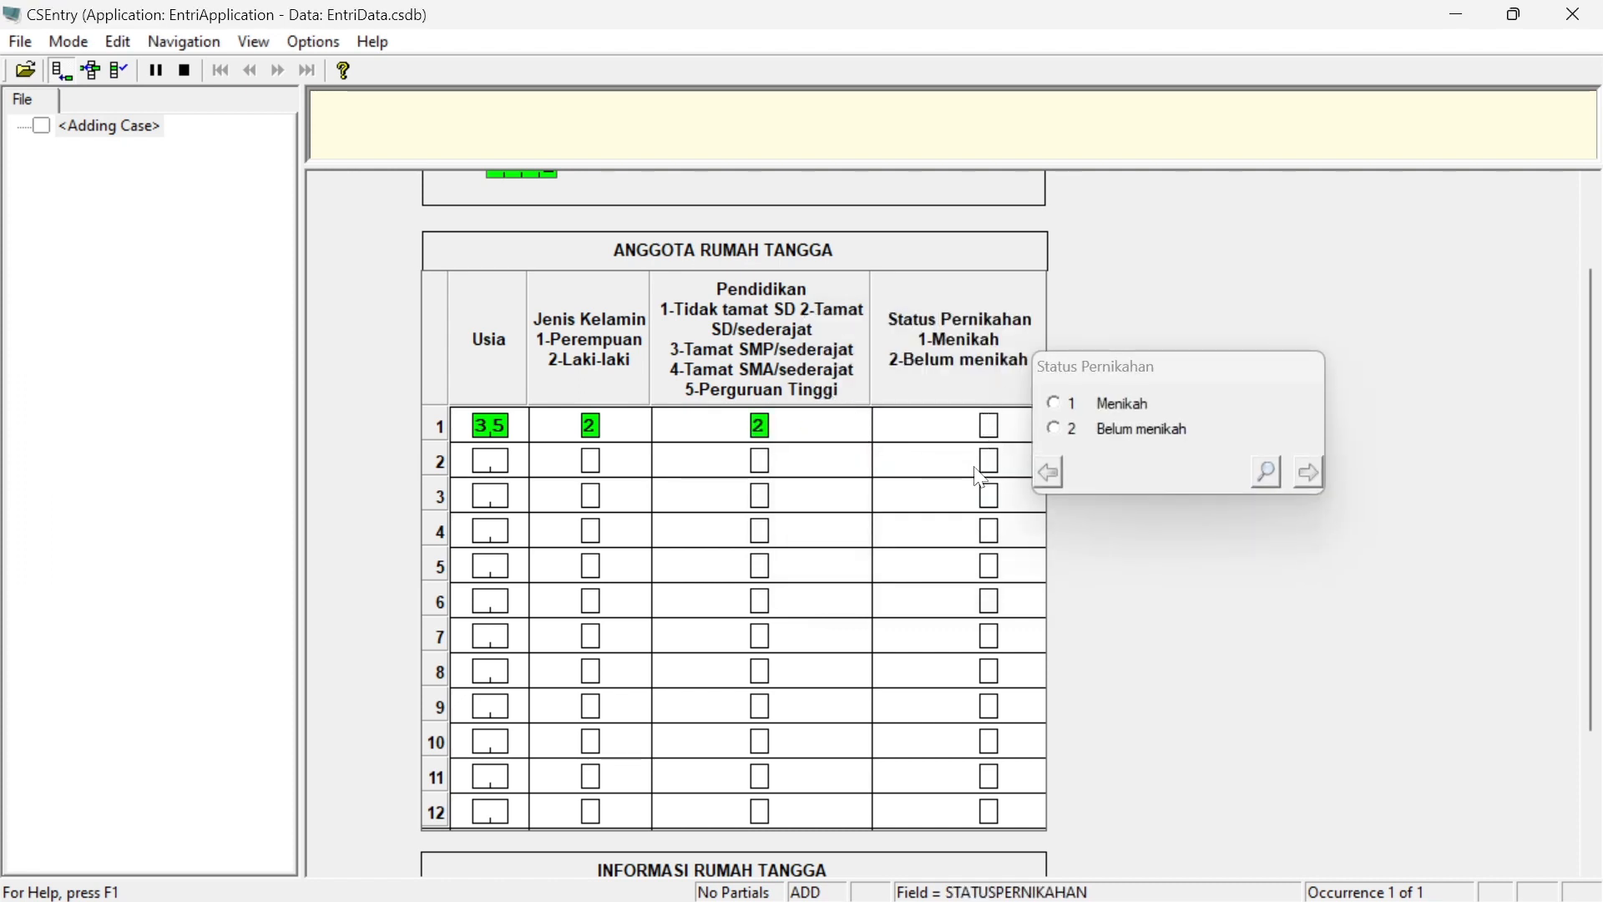
type("1")
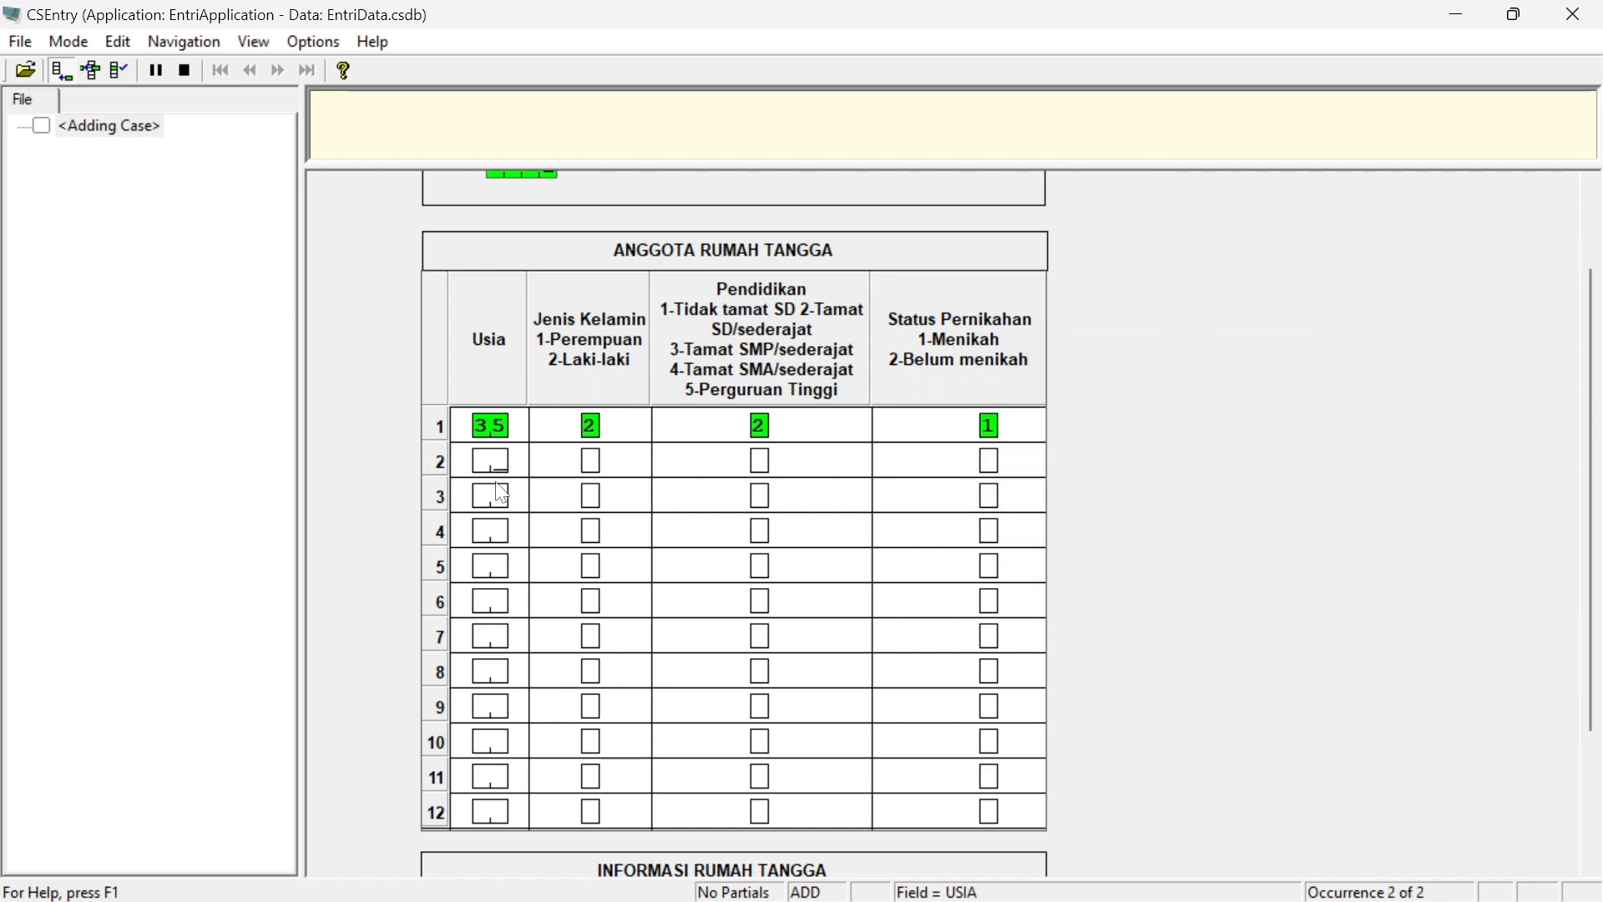
type("34")
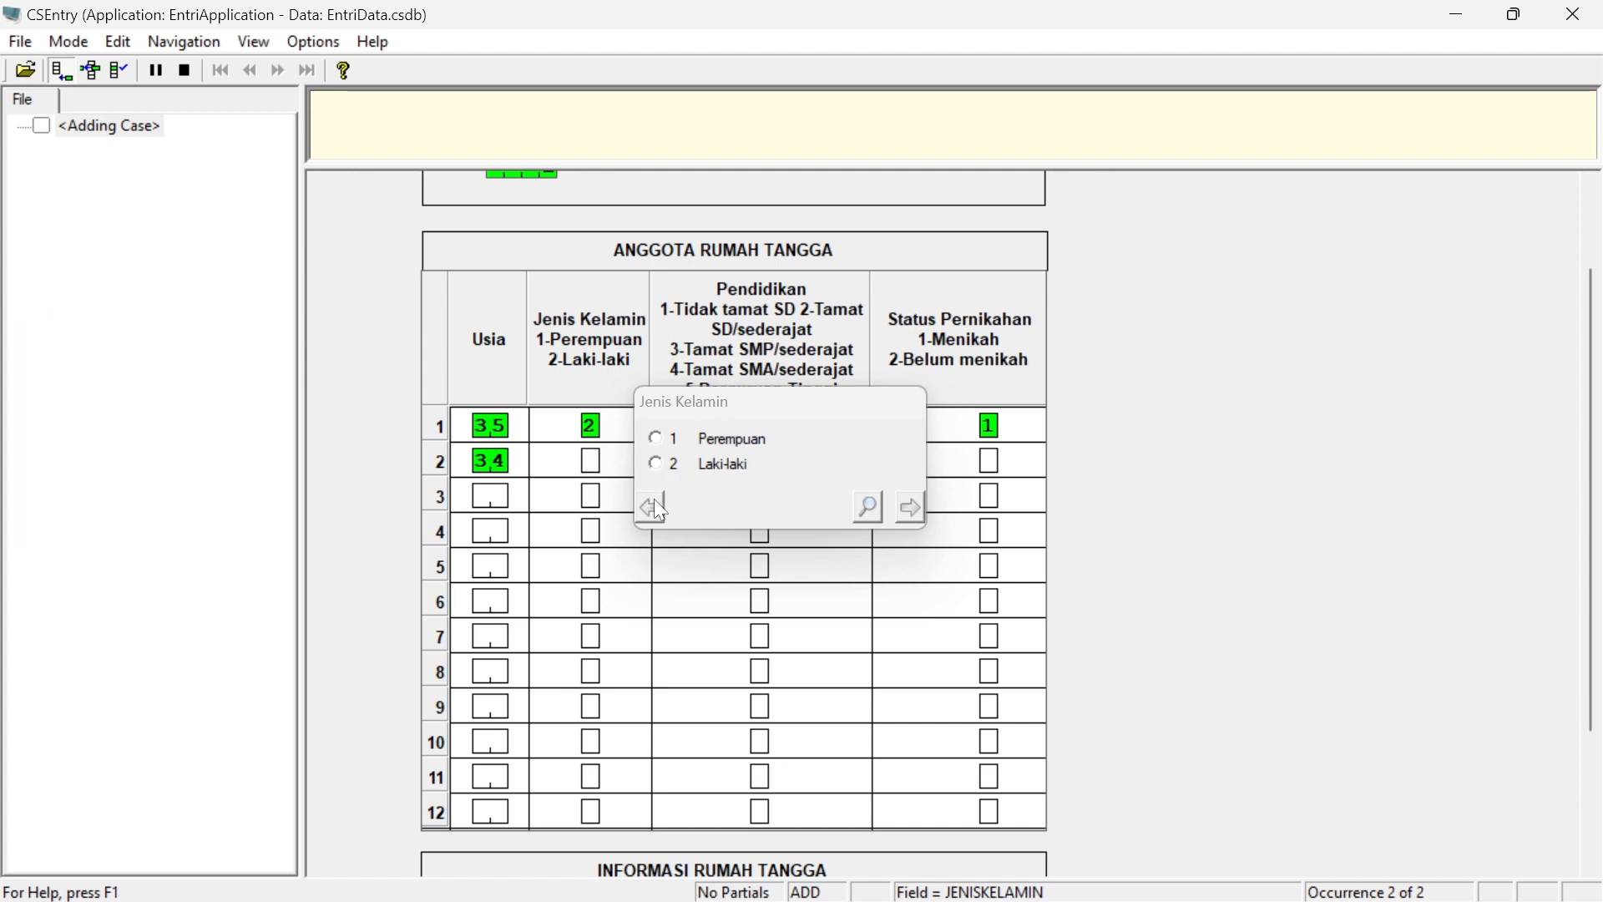
type("2")
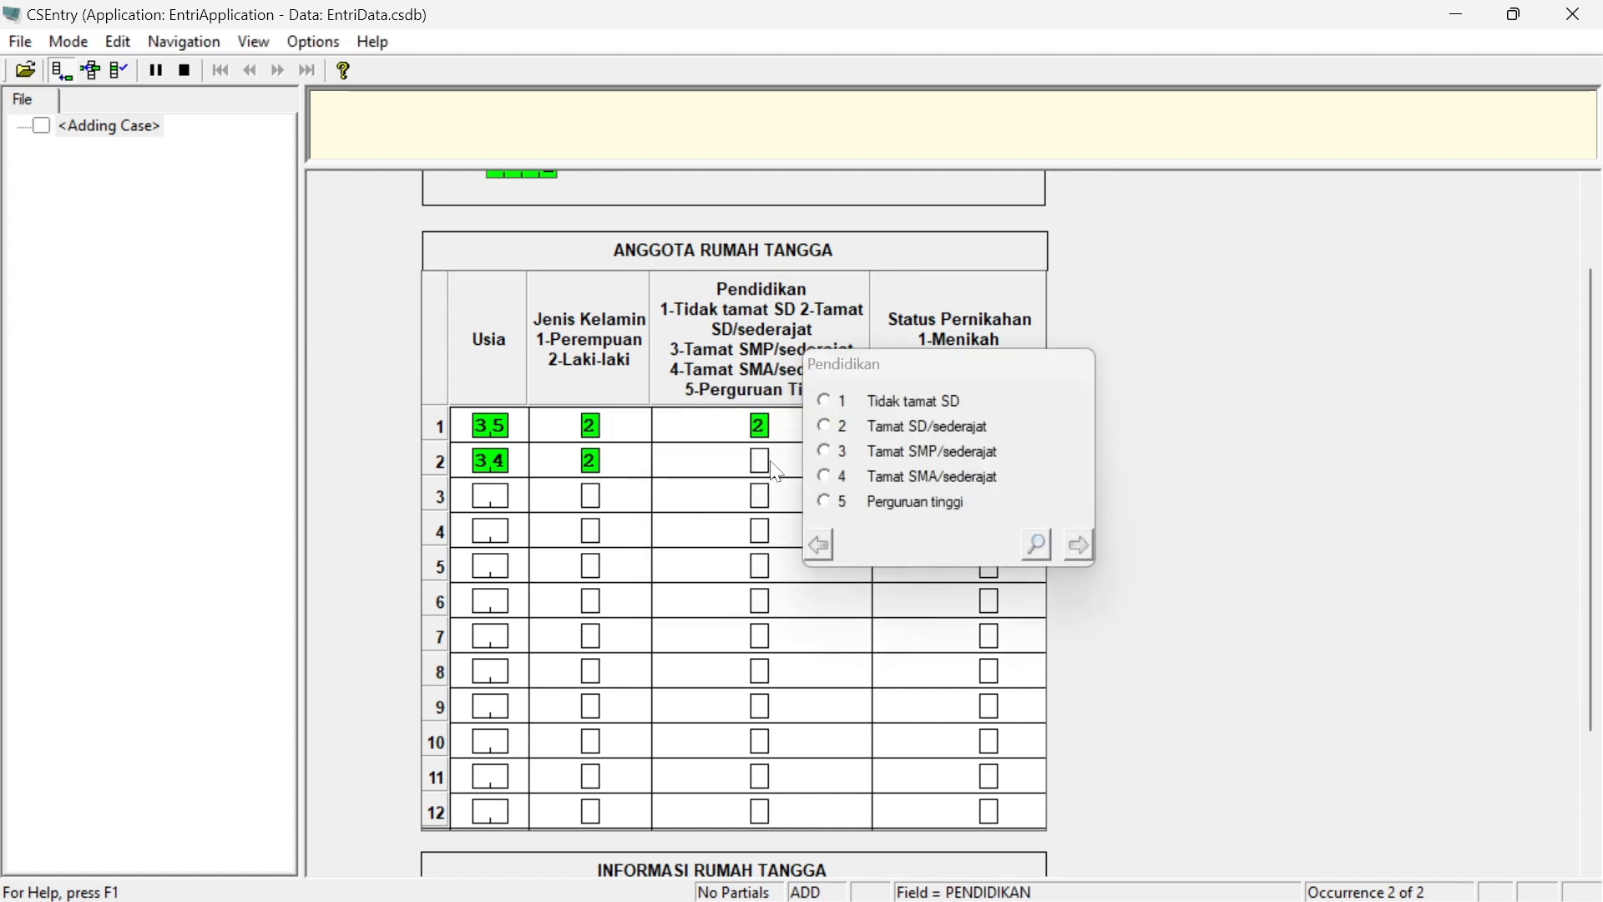
type("3")
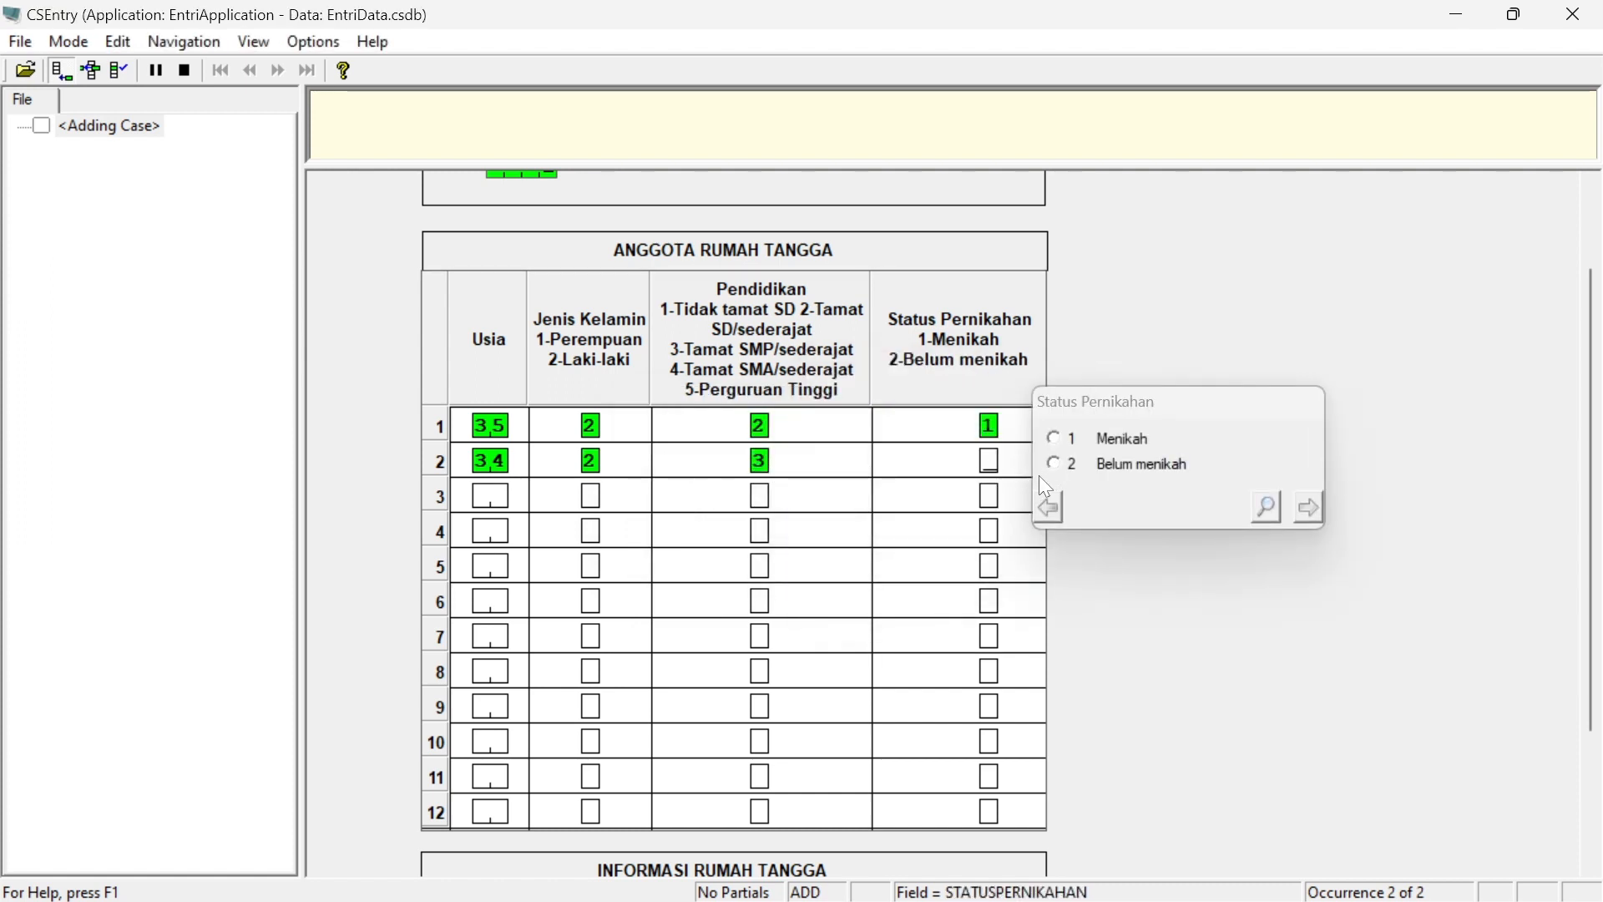
type("1")
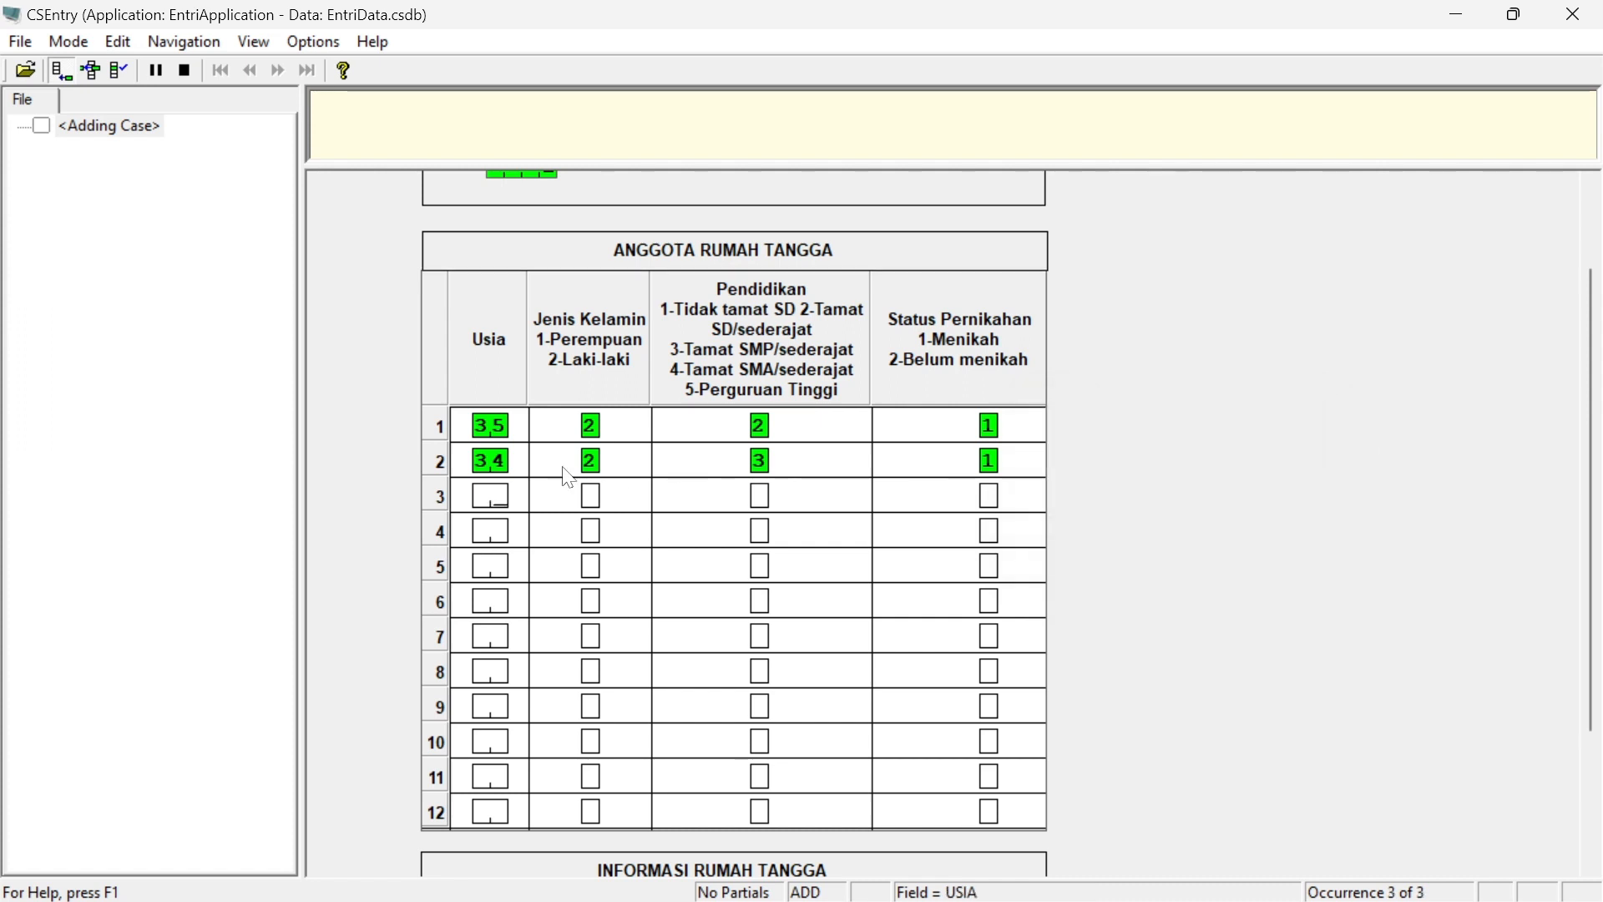
Enter the third household member: age 33, Perempuan, Tamat SMA/sederajat, Menikah
type("33")
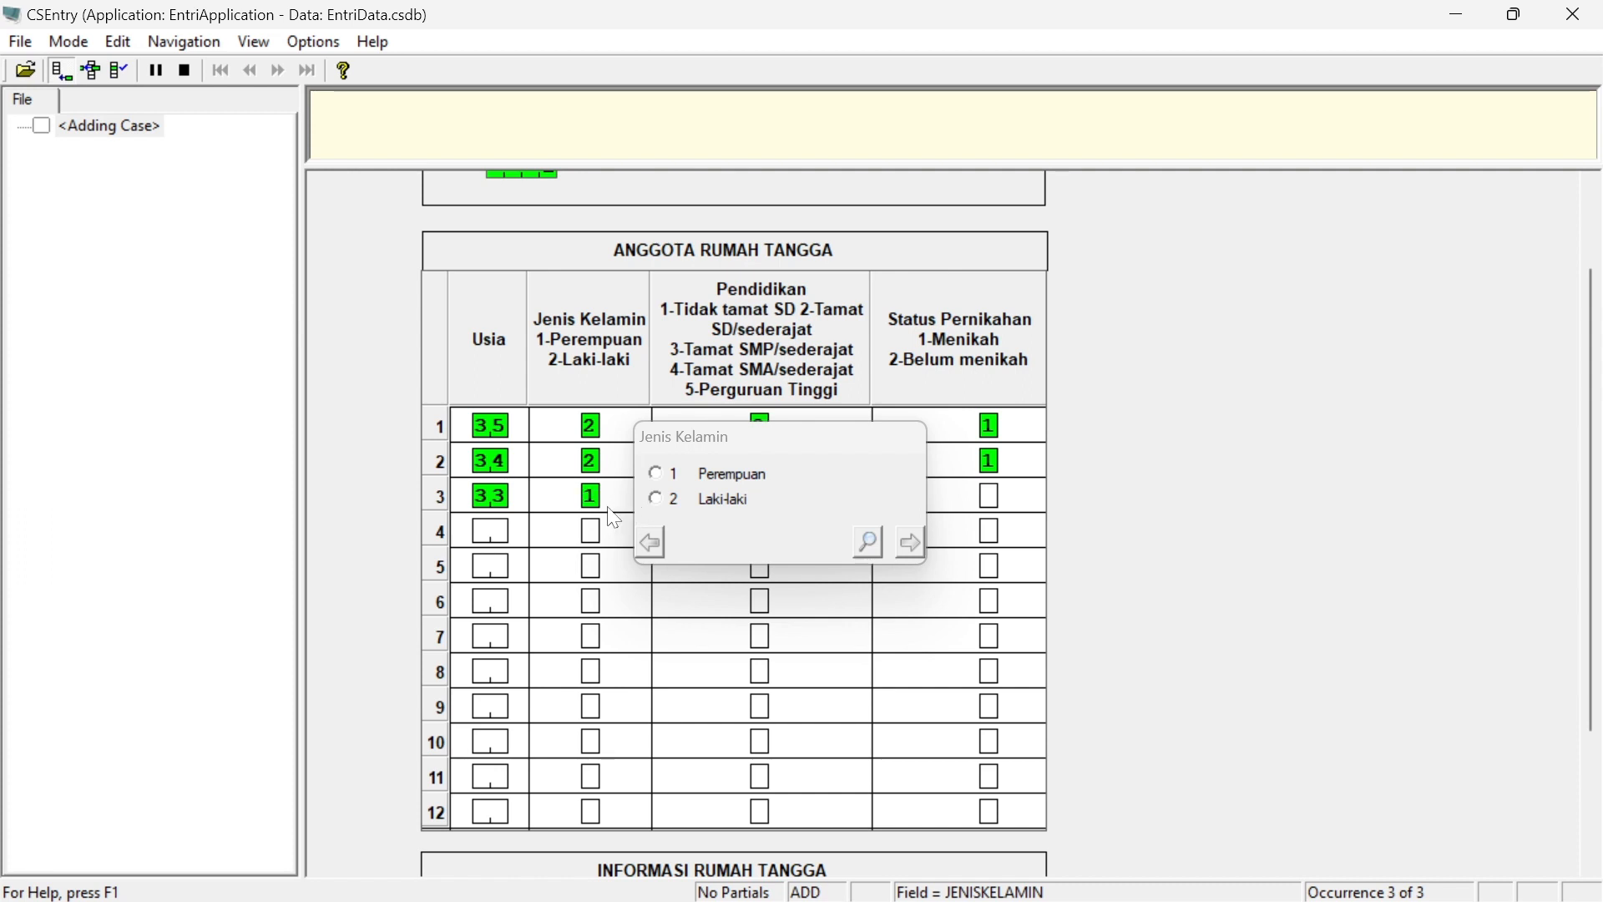
type("1")
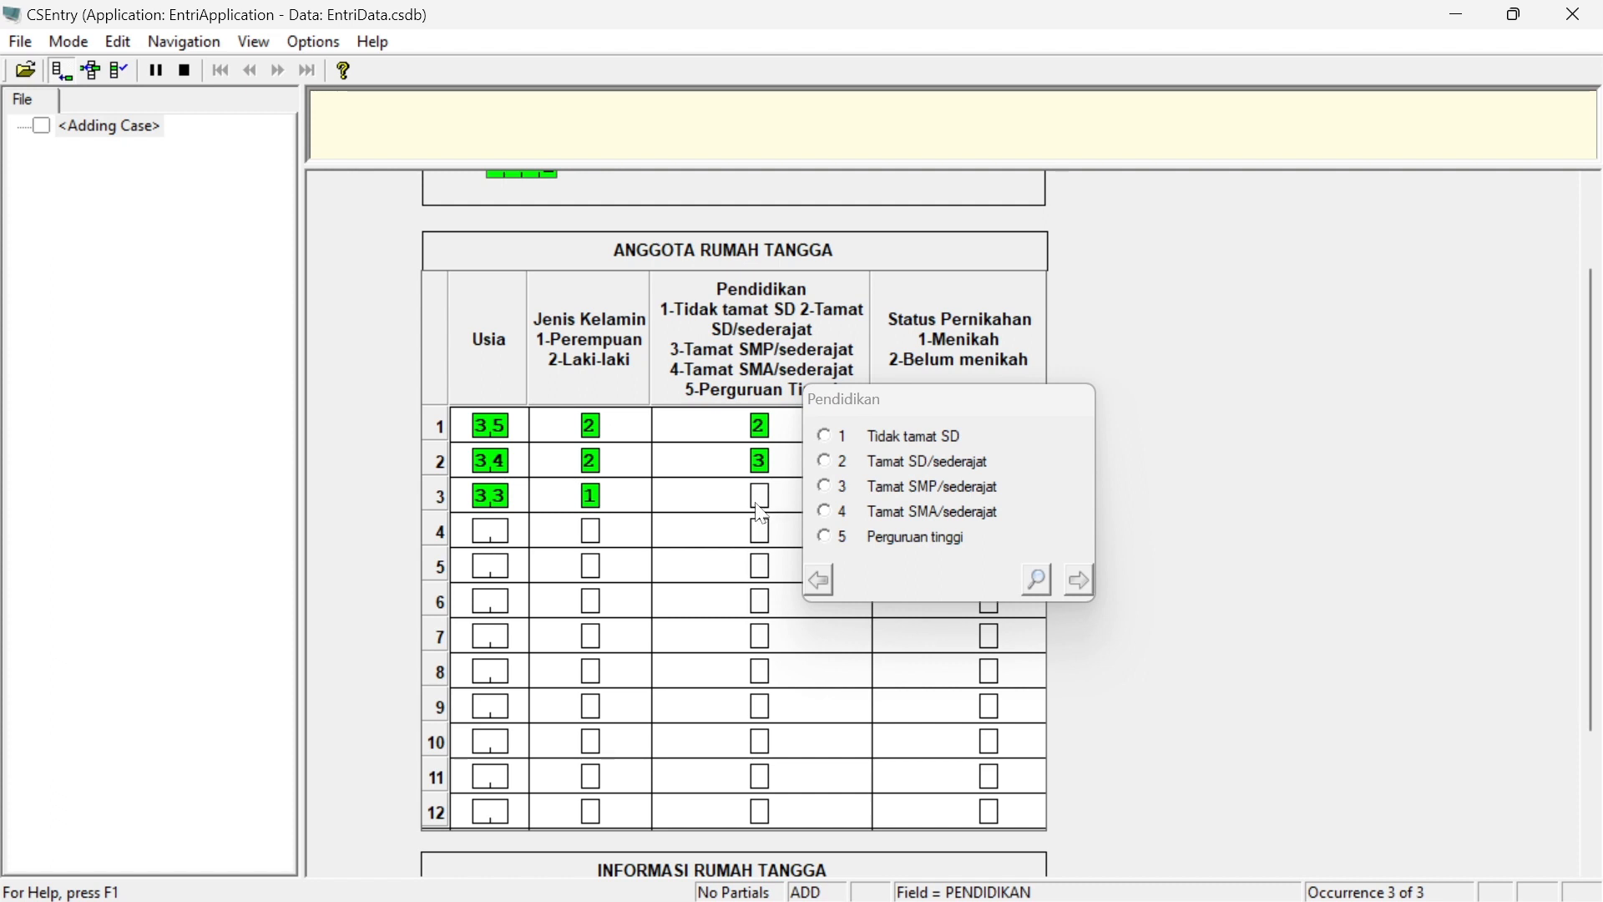
type("4")
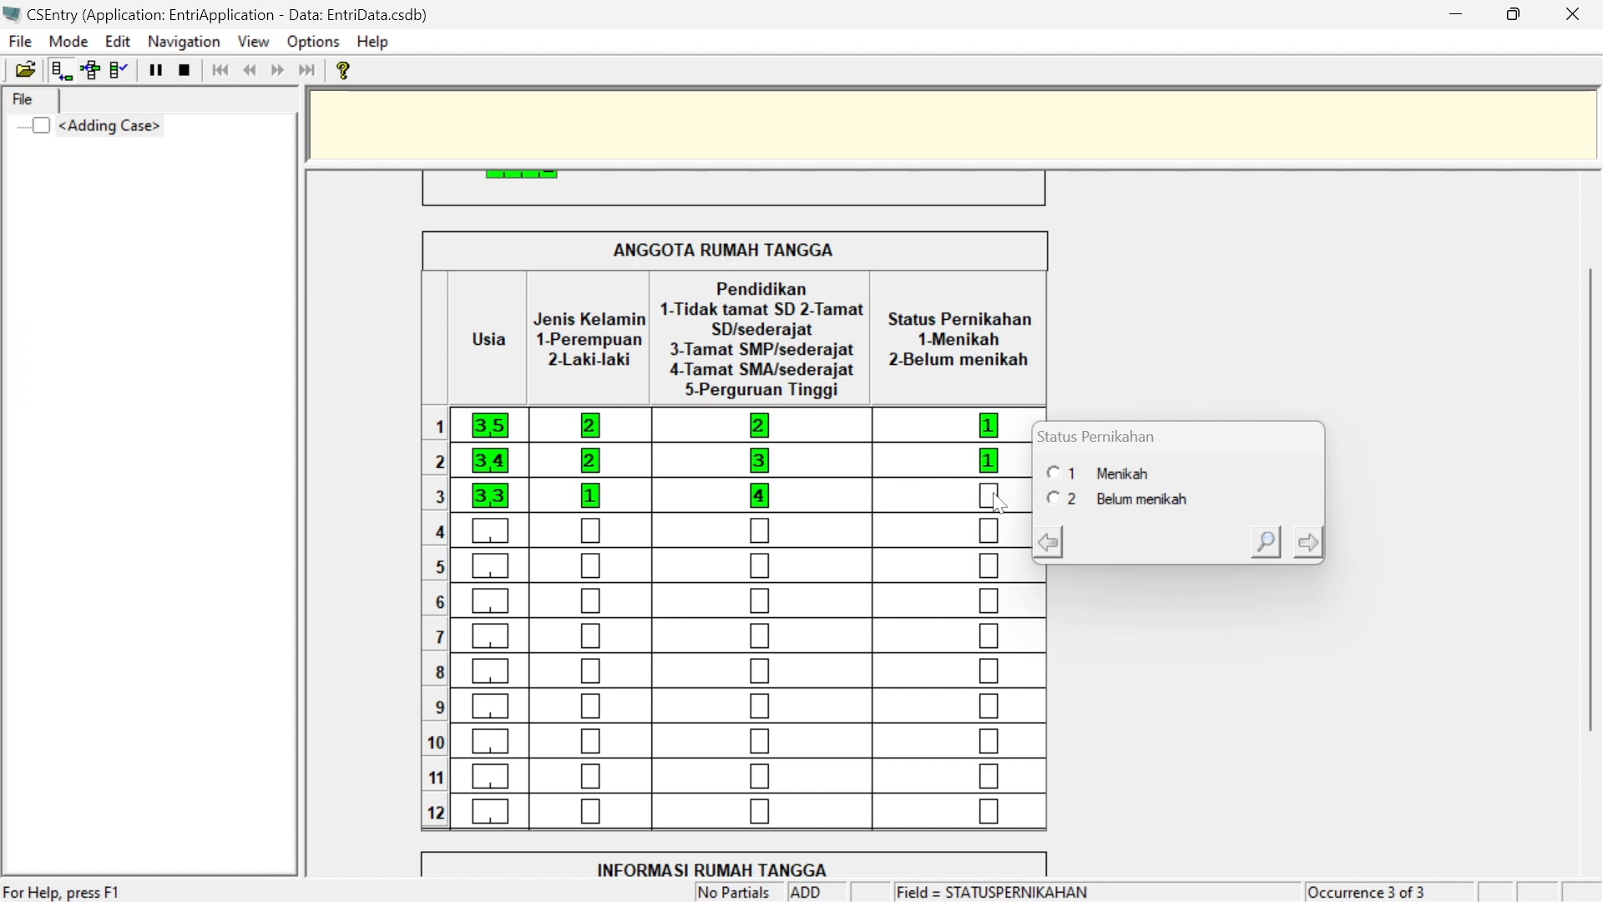
type("1")
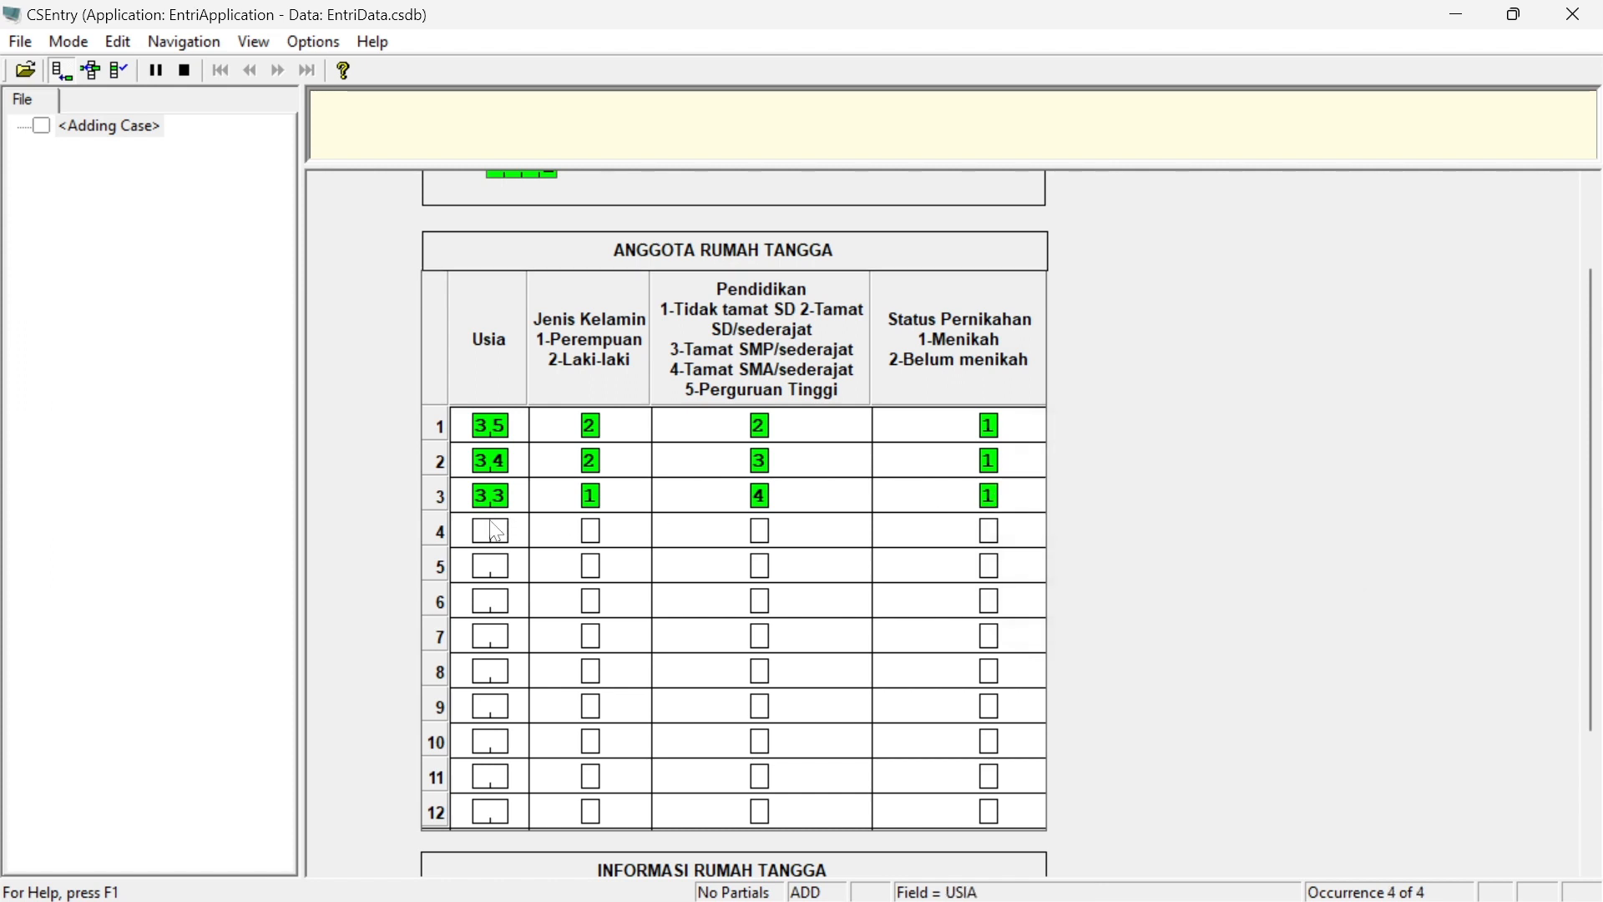
type("32")
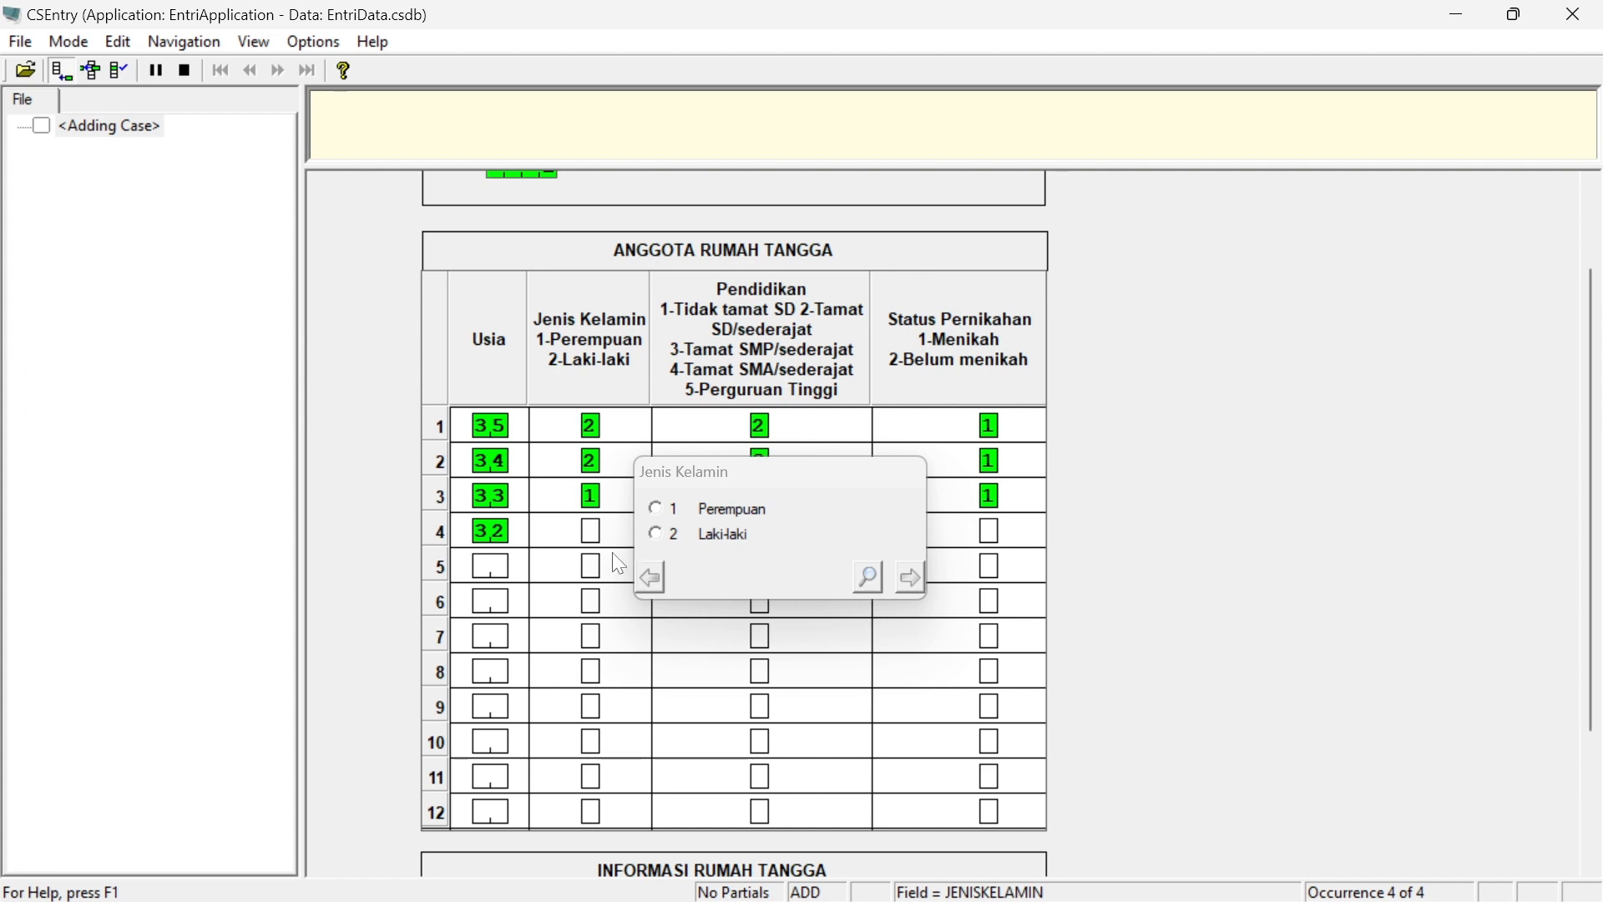
type("2")
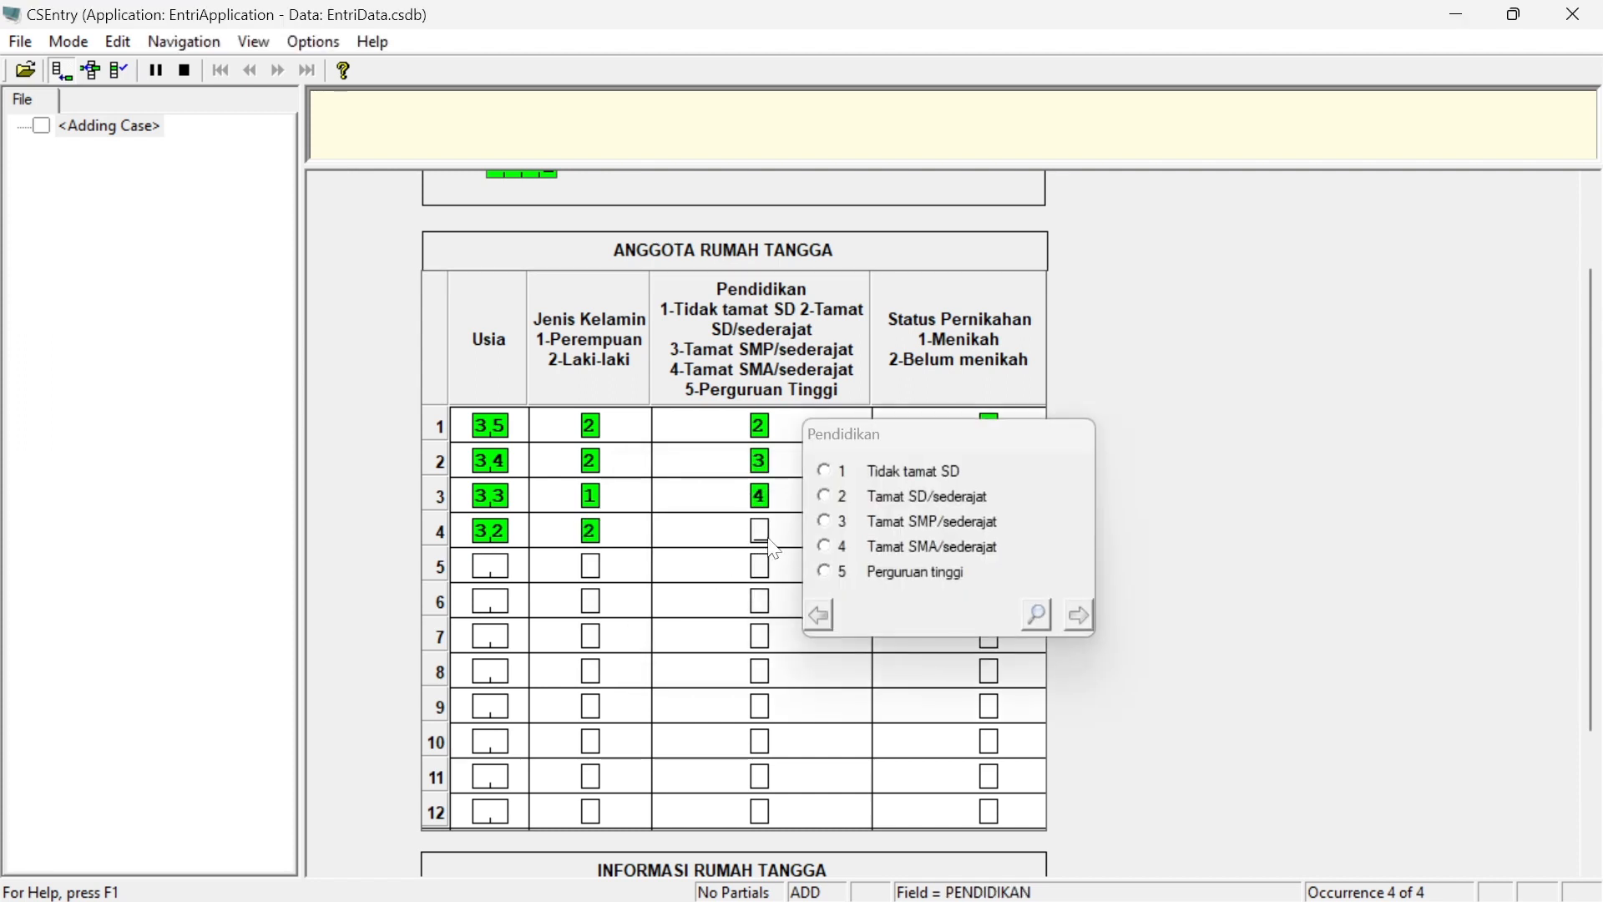
type("4")
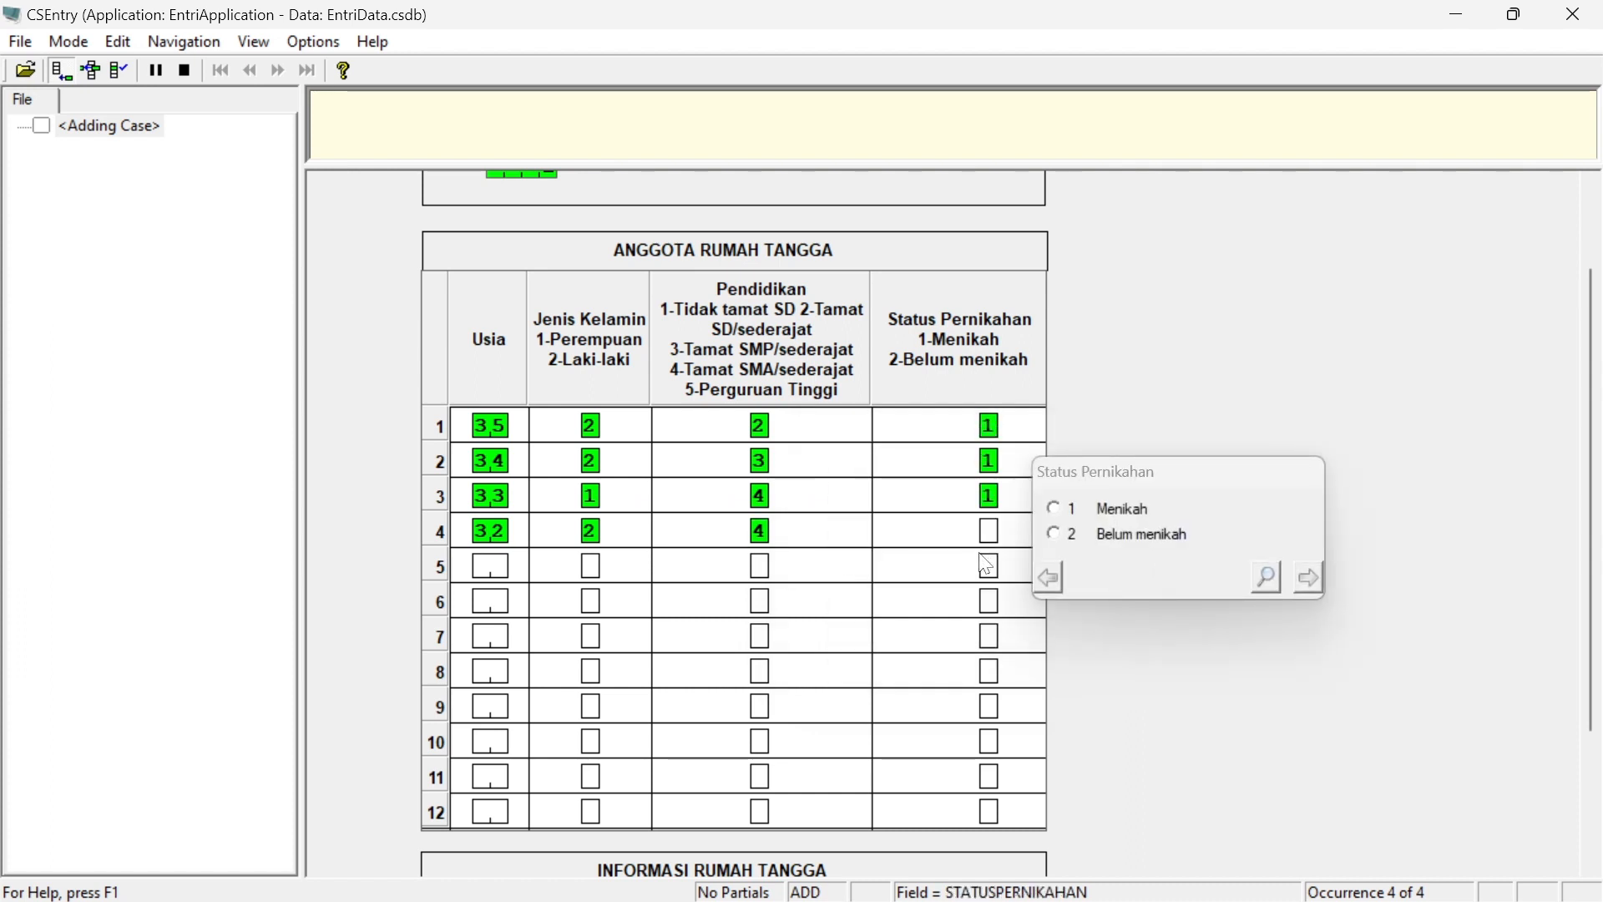
type("1")
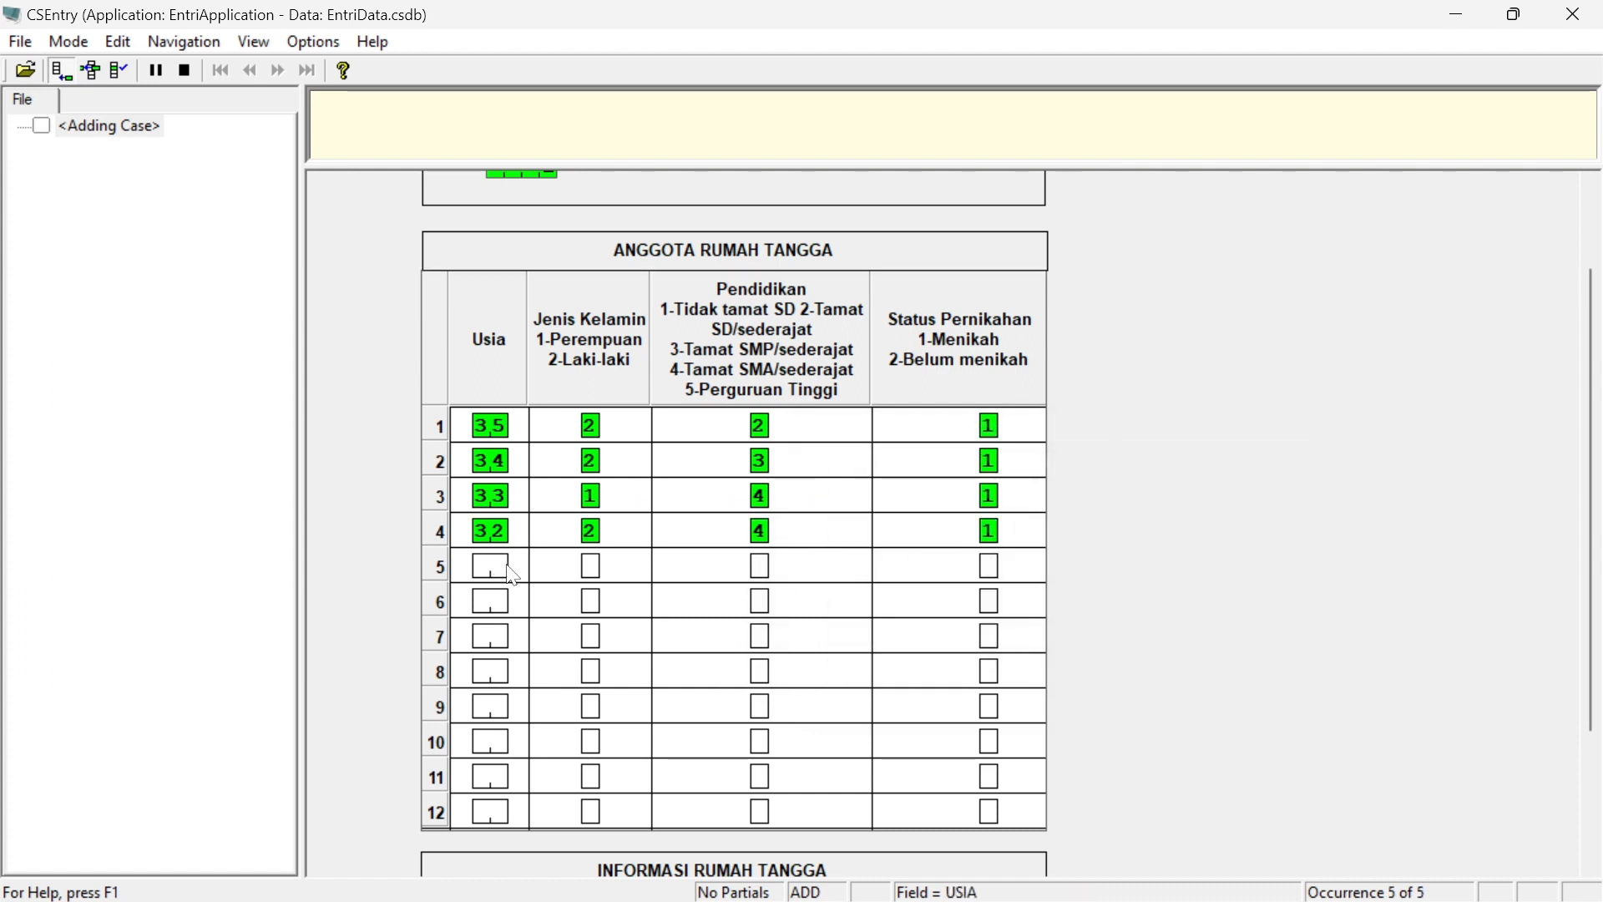
type("30")
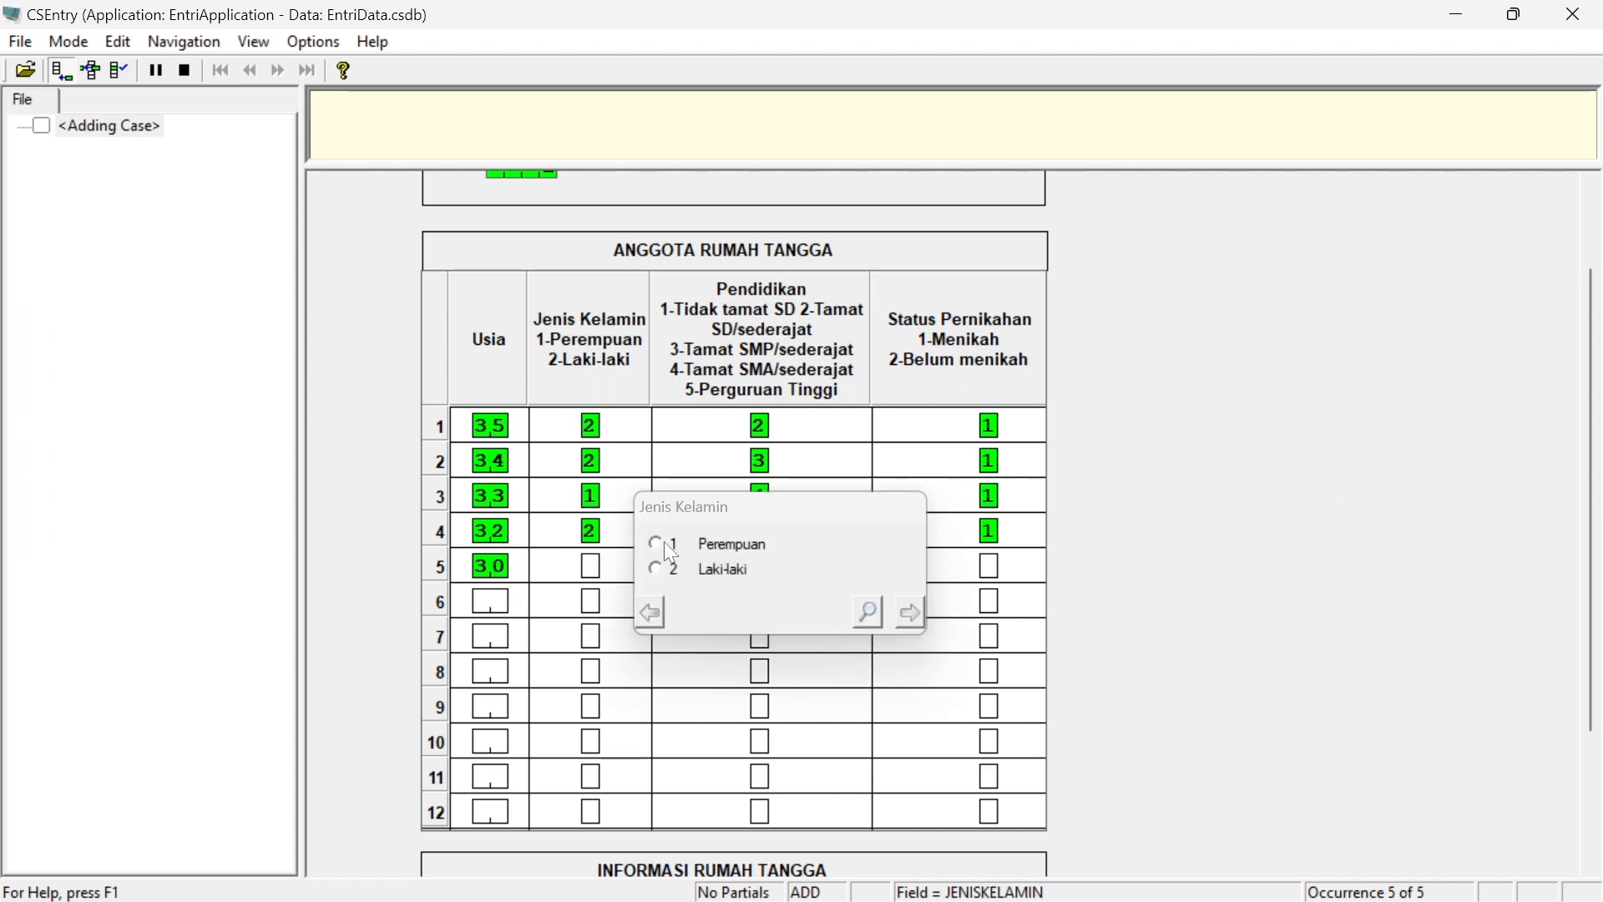
type("1")
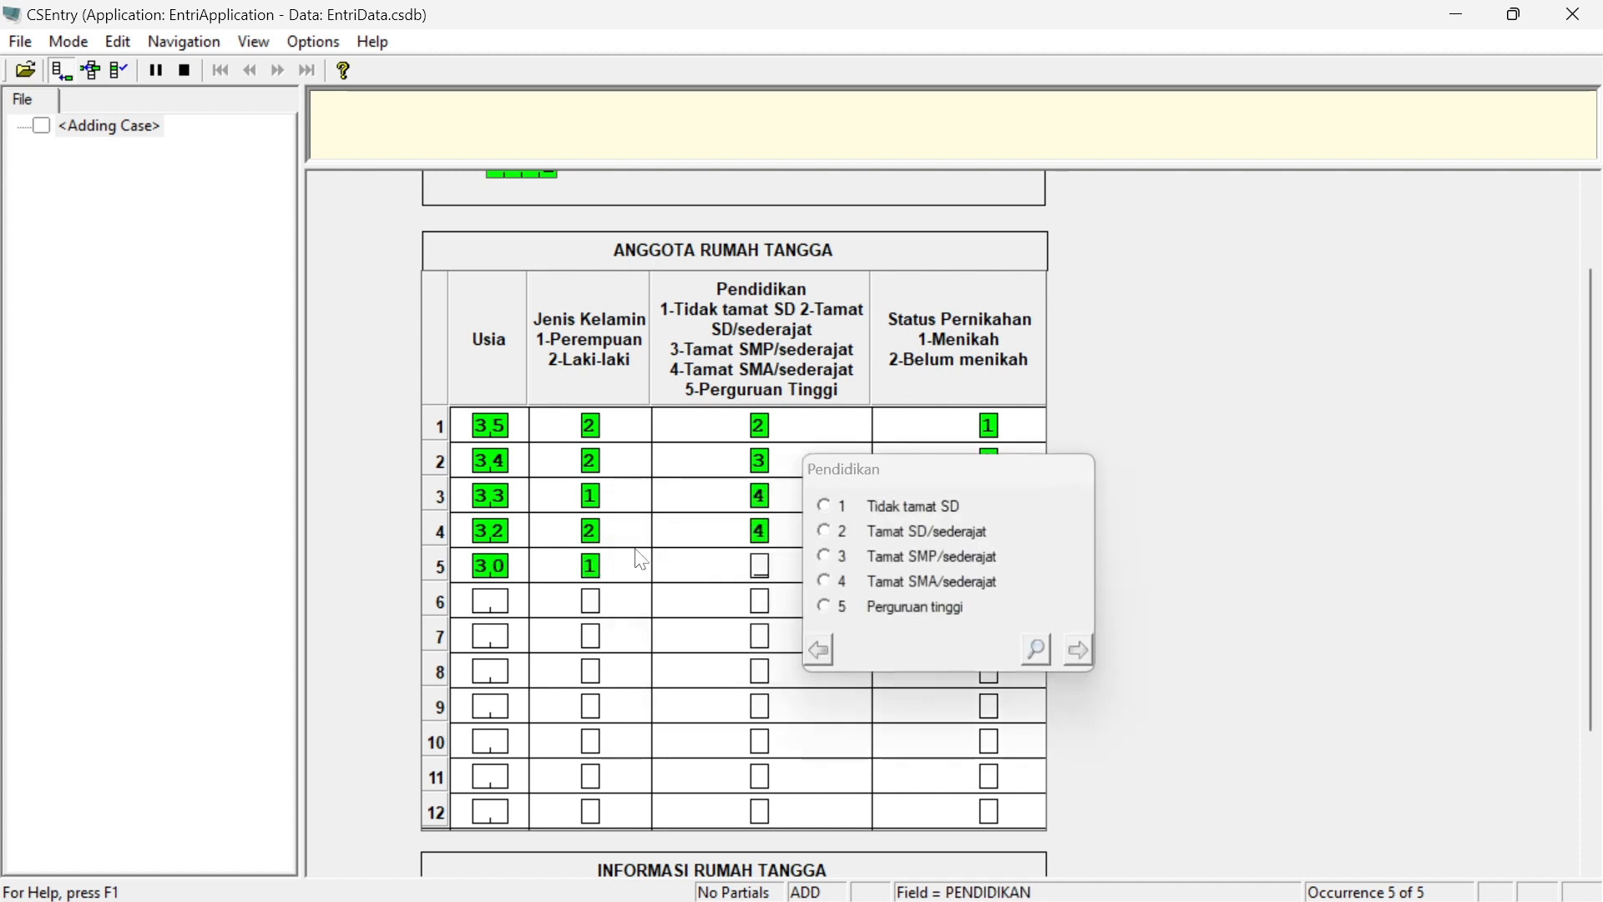
Enter the fifth household member: age 30, Perempuan, Tamat SMA/sederajat, Belum menikah
left_click(825, 581)
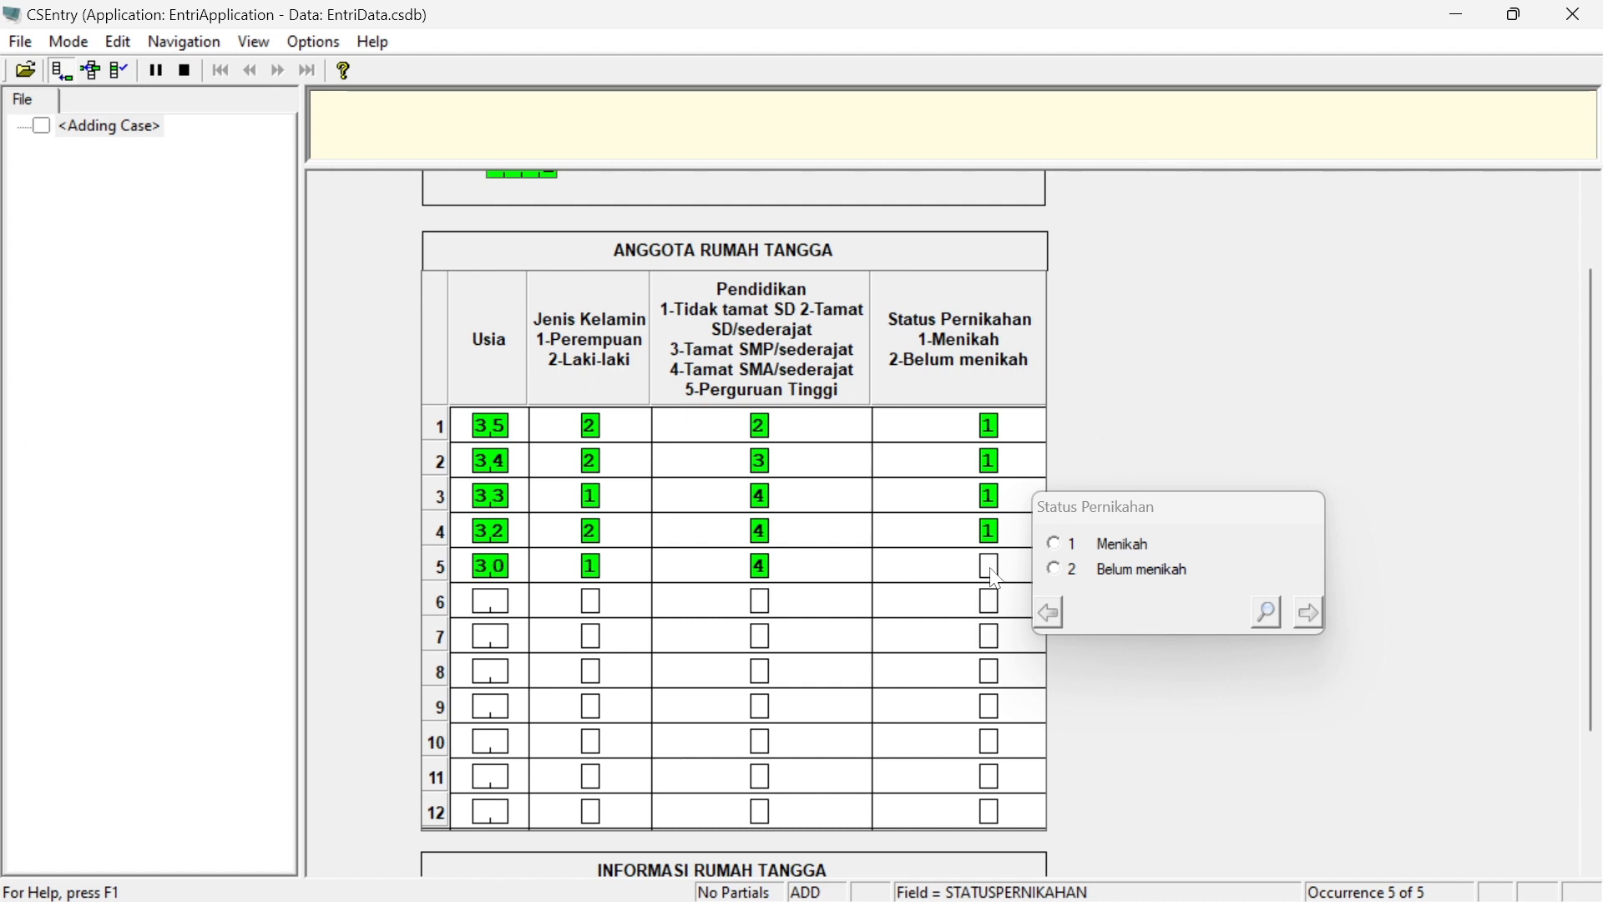
type("2")
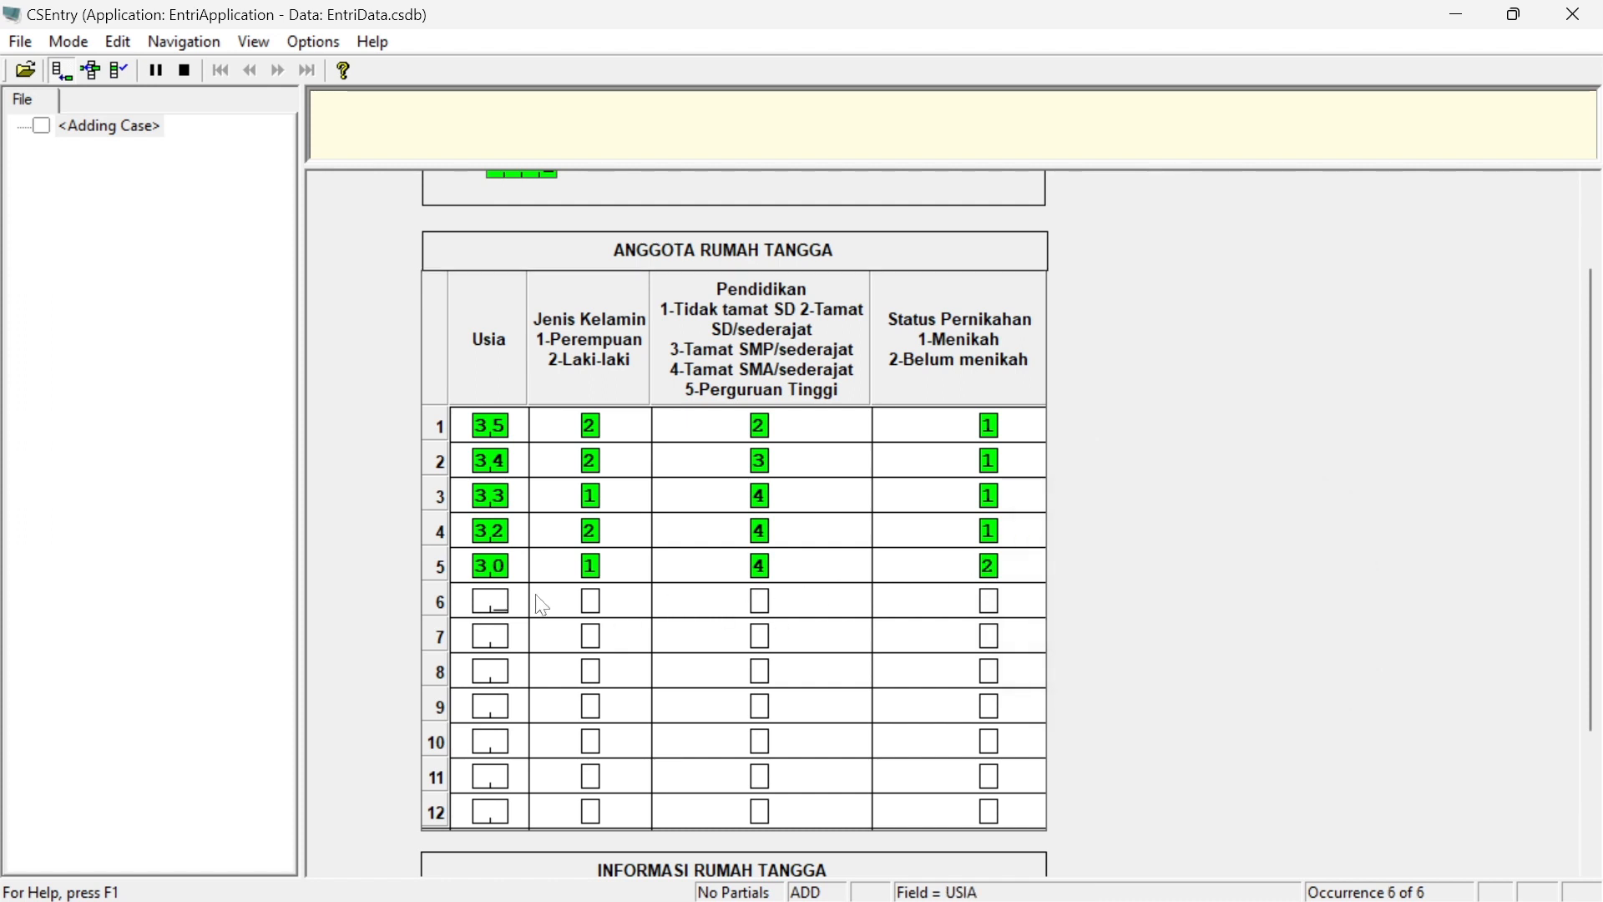
type("29")
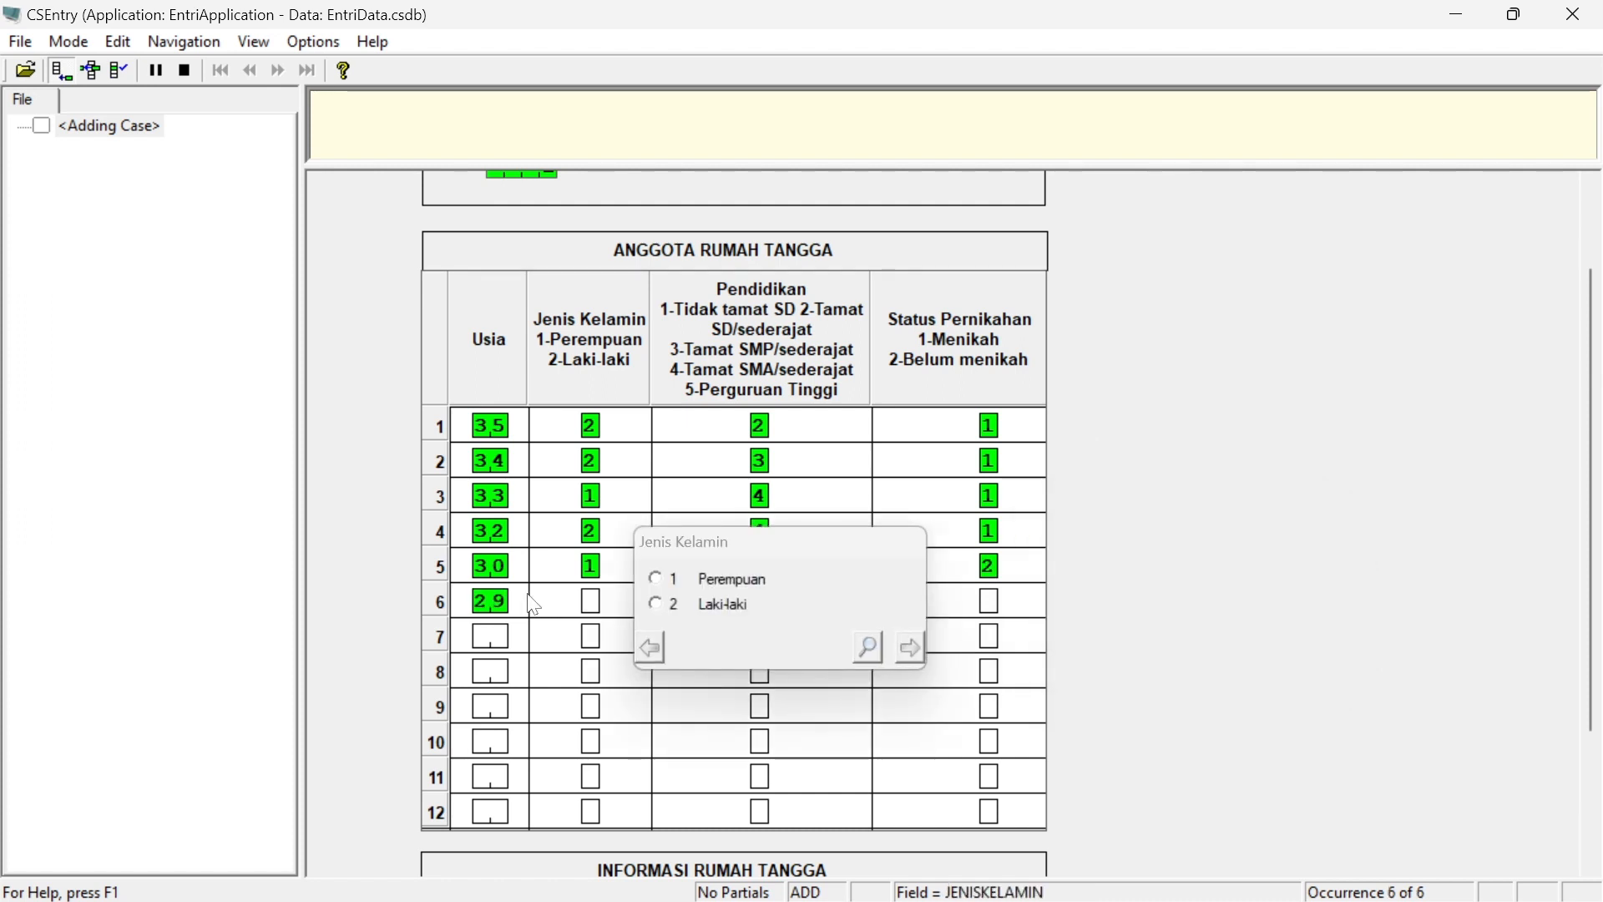
Enter the sixth household member: age 29, Perempuan, Tamat SMP/sederajat, Menikah
left_click(657, 579)
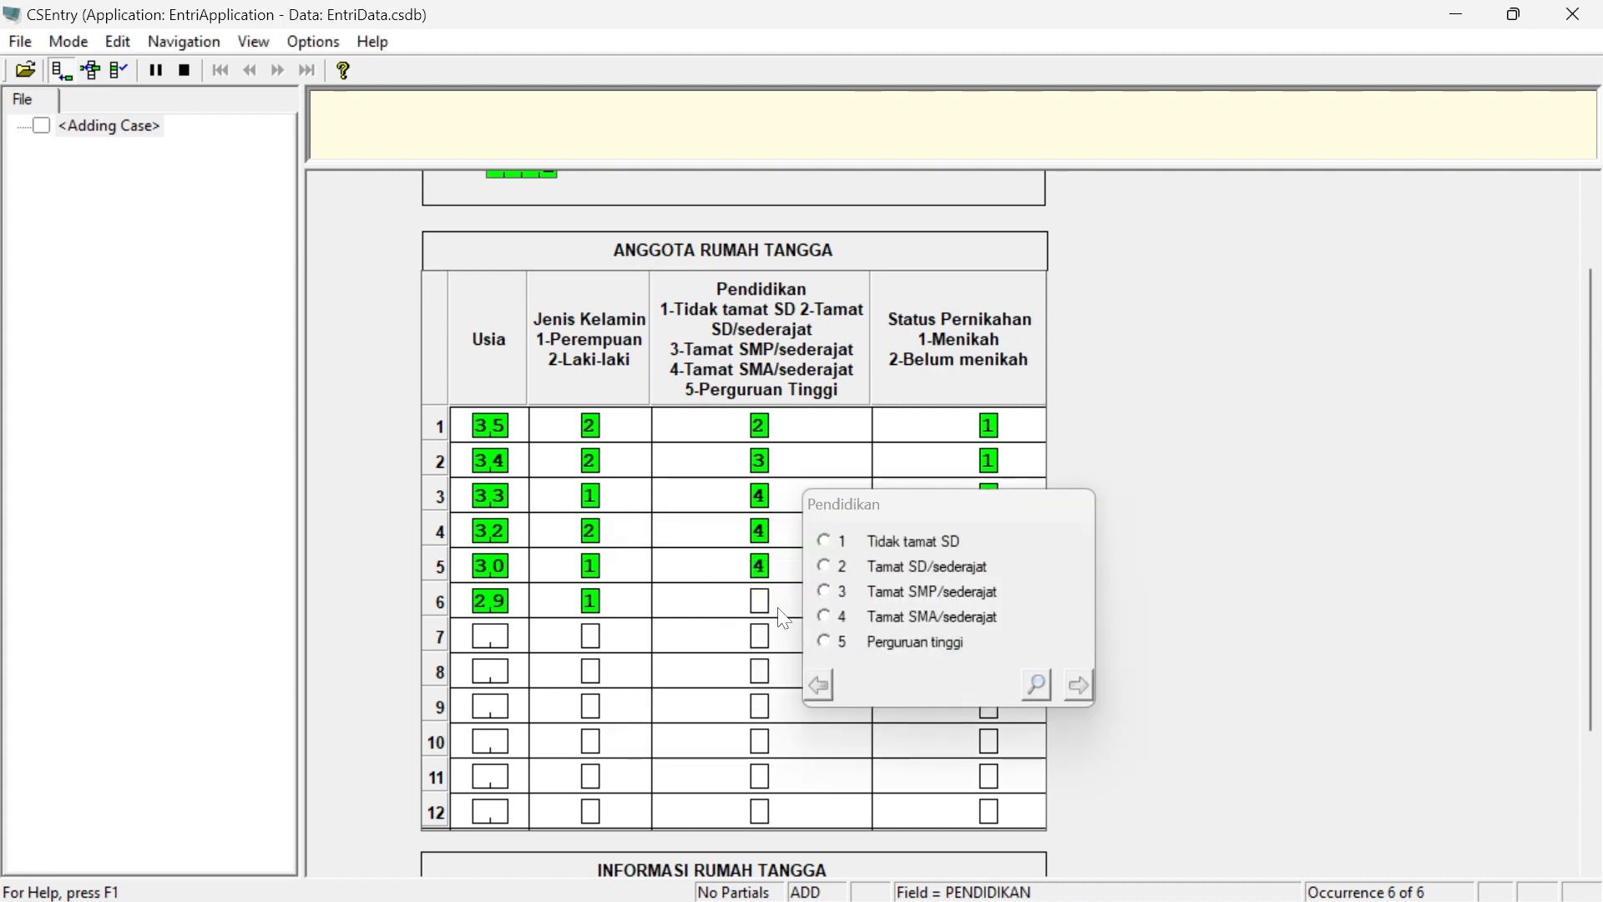
type("3")
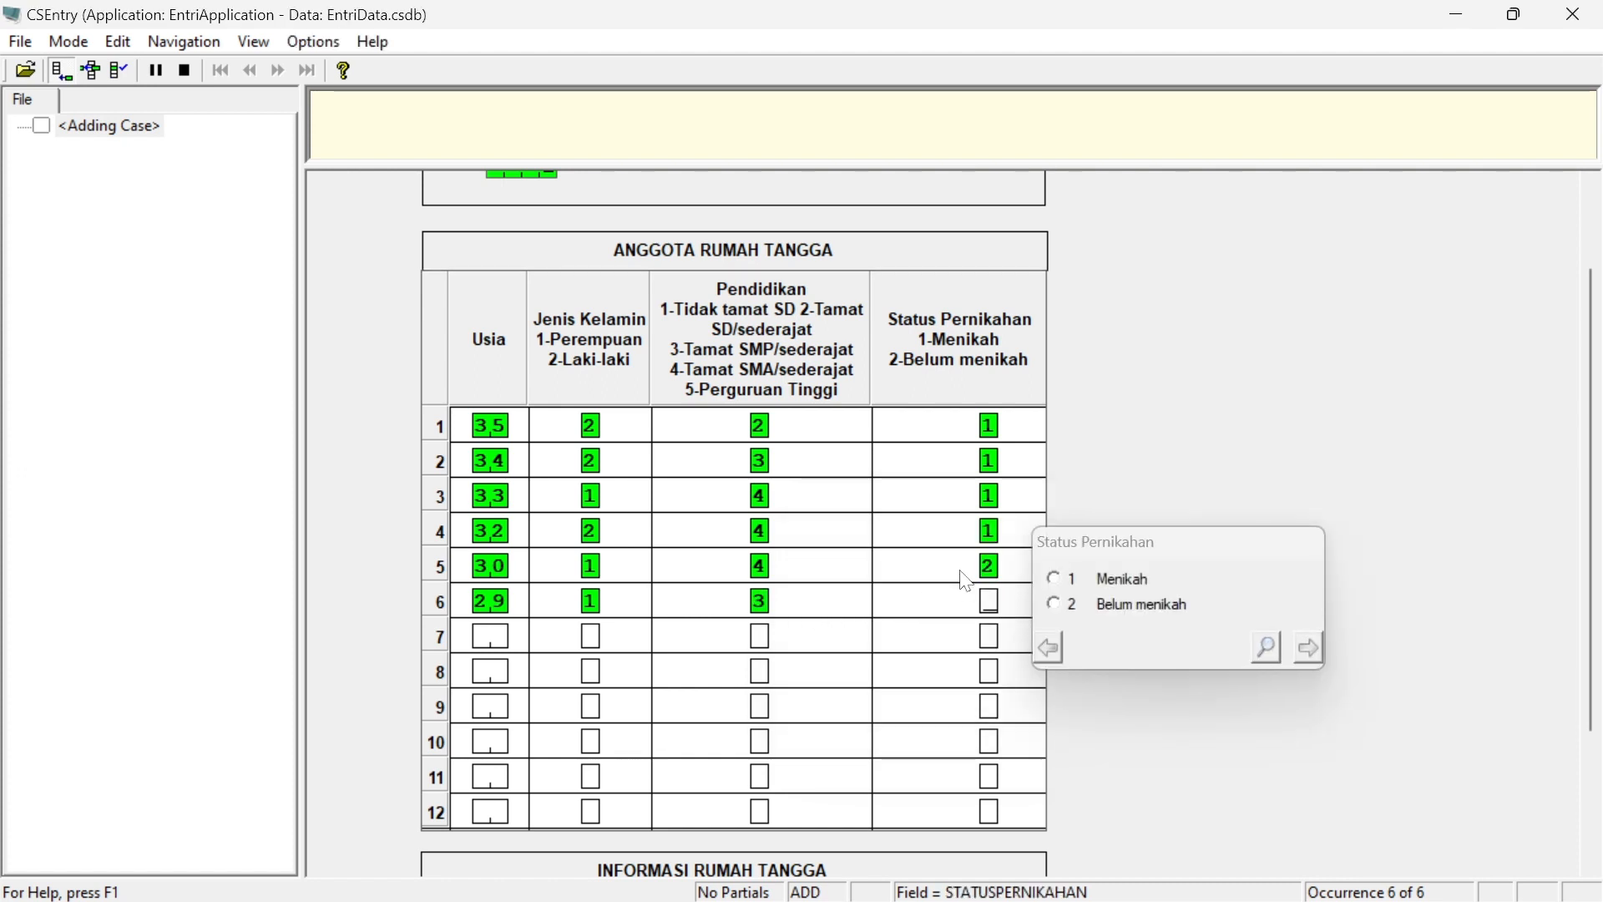
type("1")
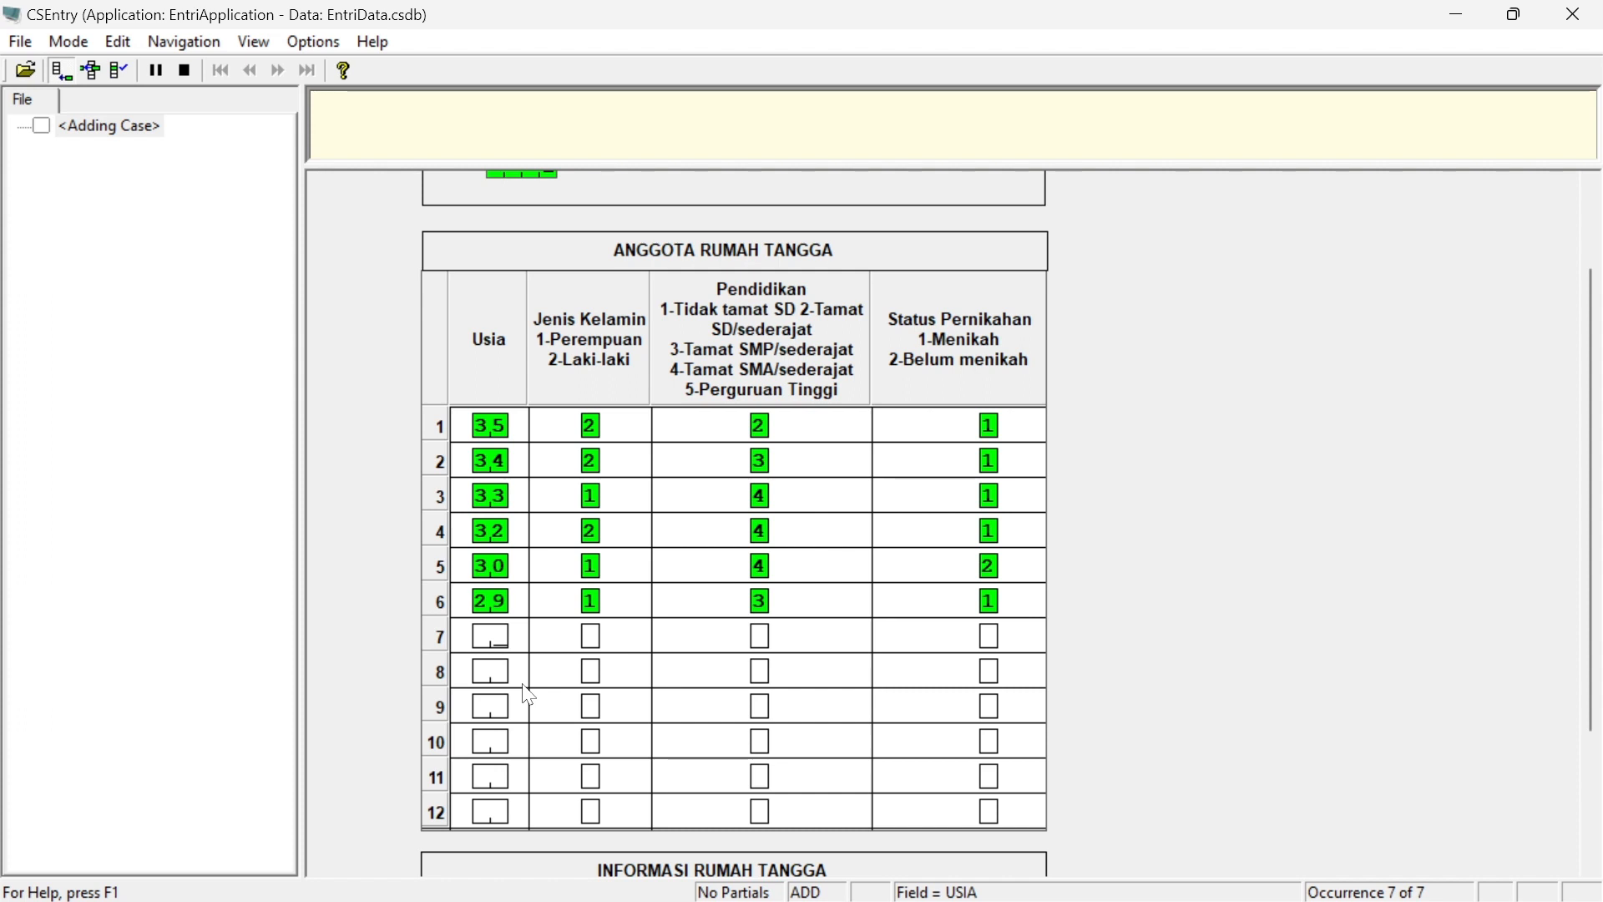
Enter the seventh household member: age 28, Laki-laki, Perguruan Tinggi, Menikah
type("28")
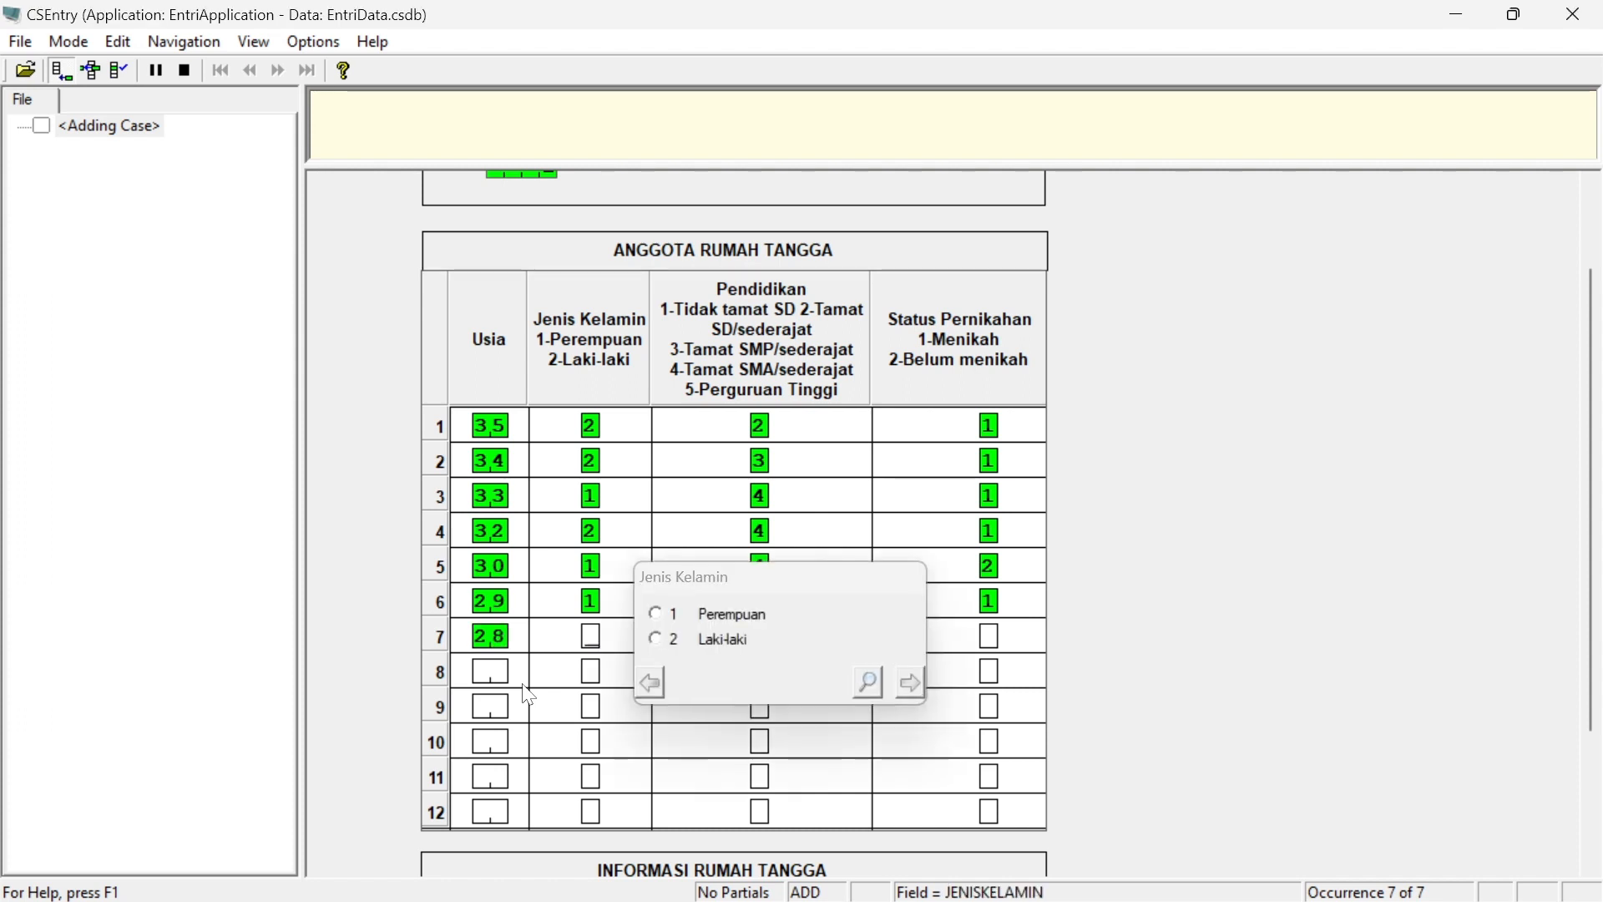
type("2")
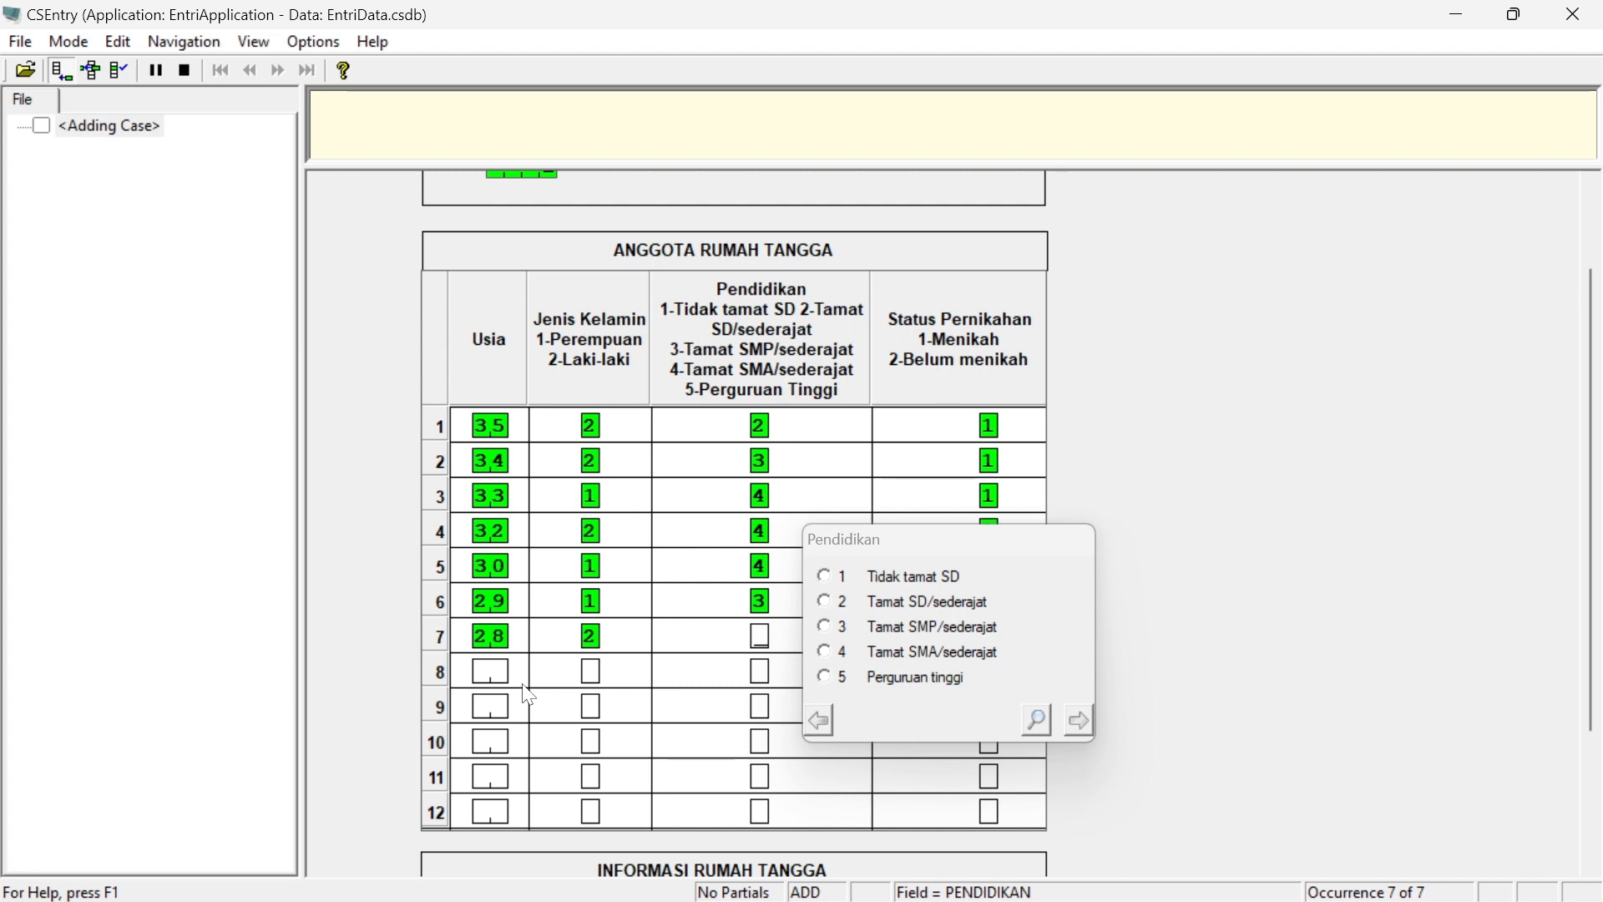
type("5")
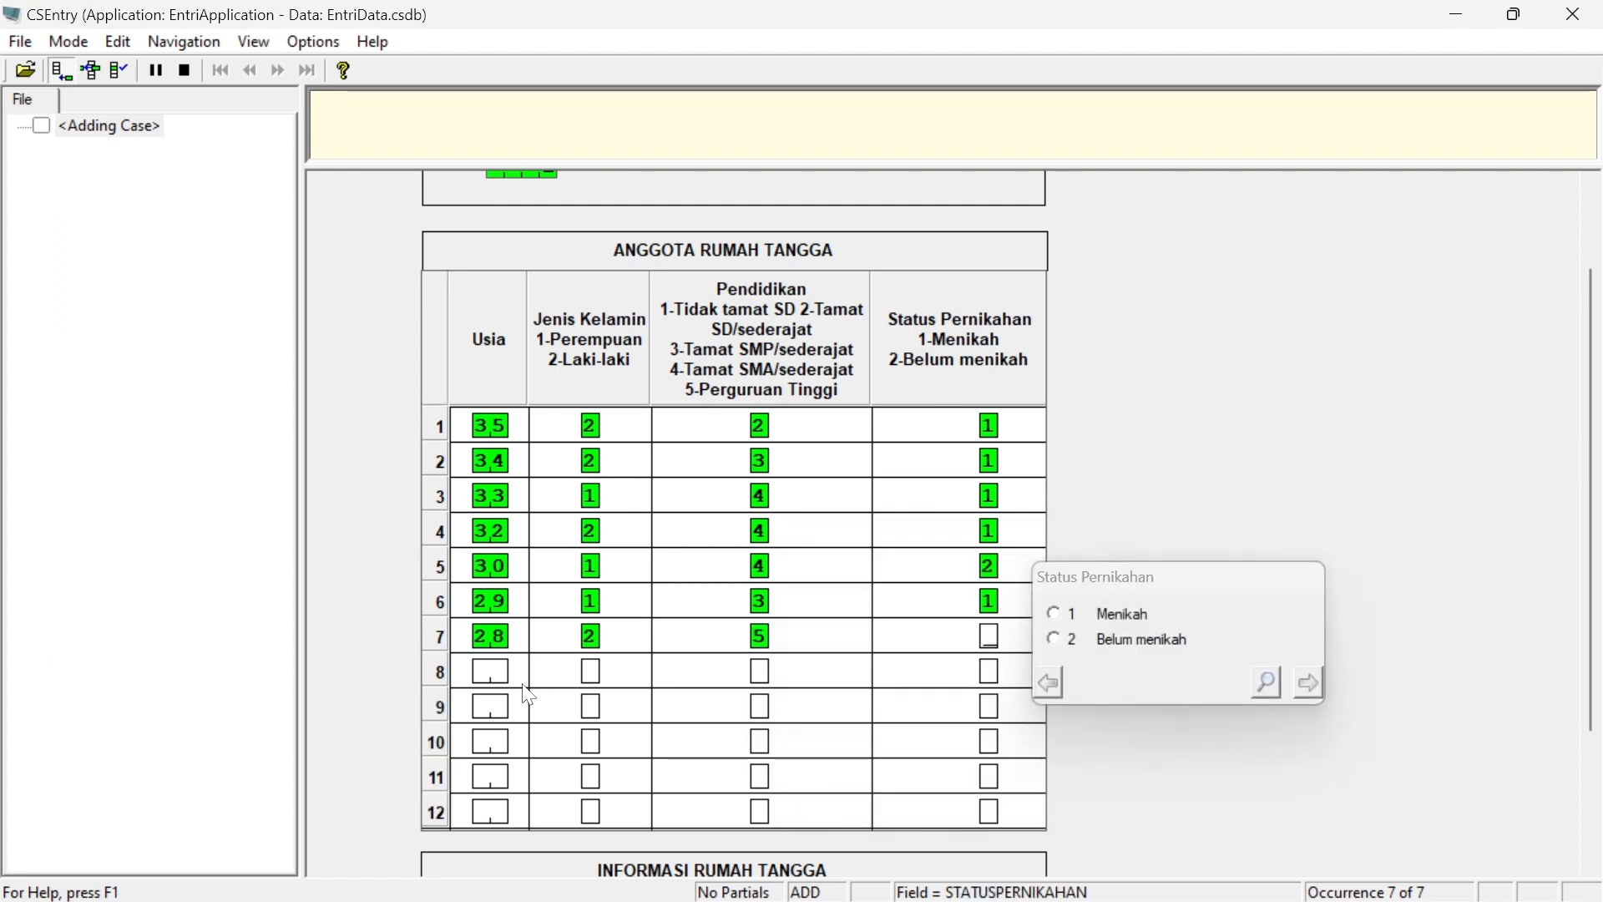
type("1")
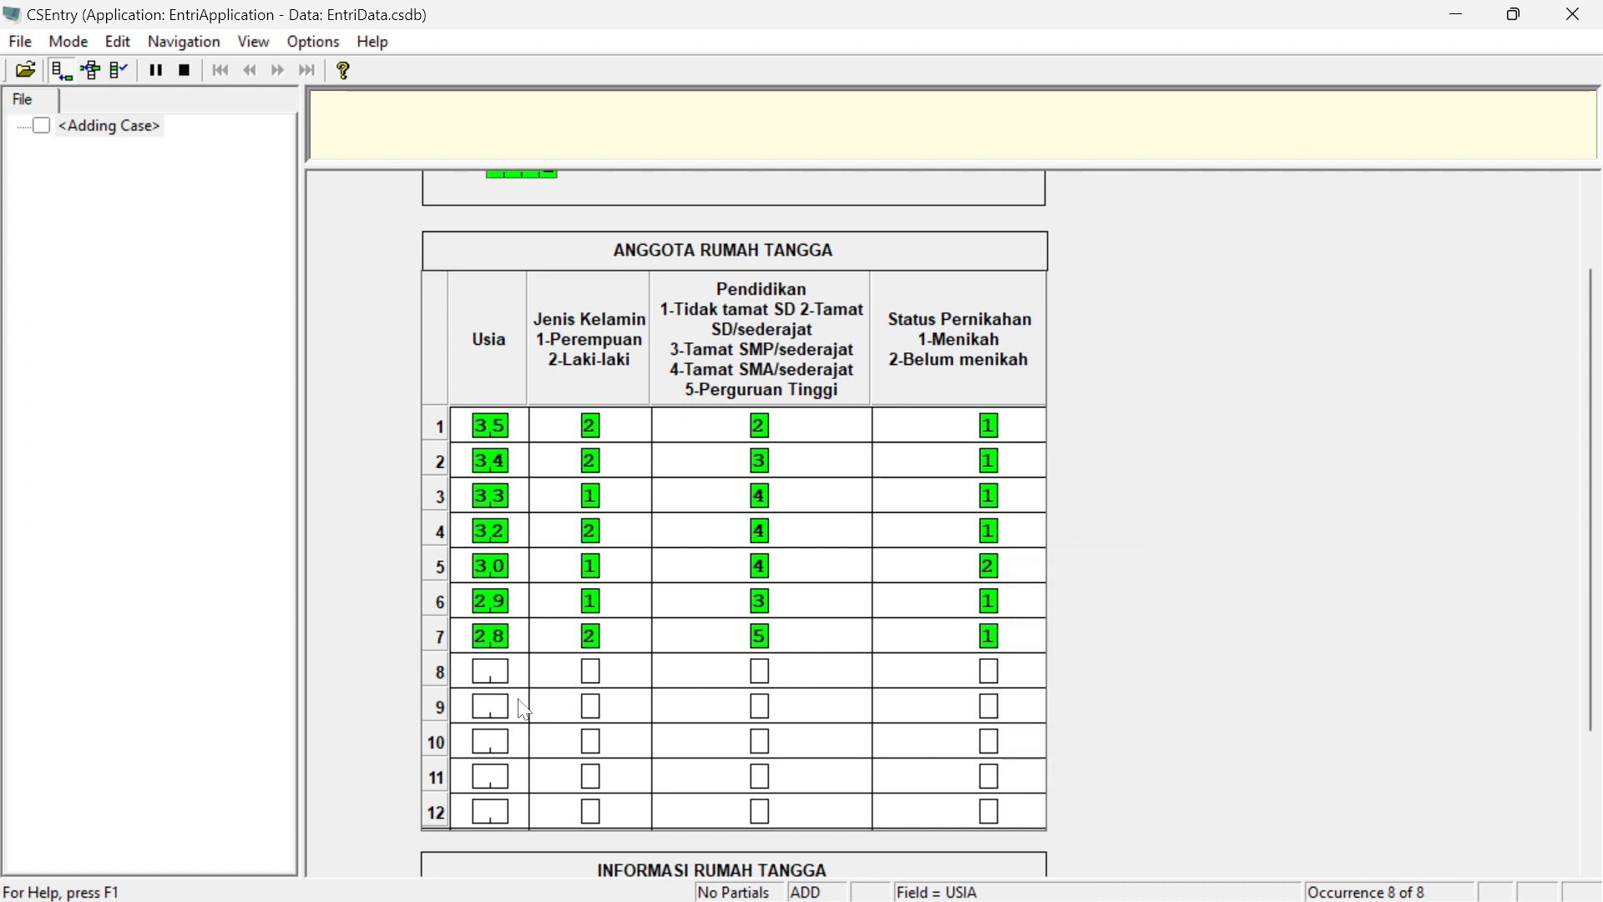
type("26")
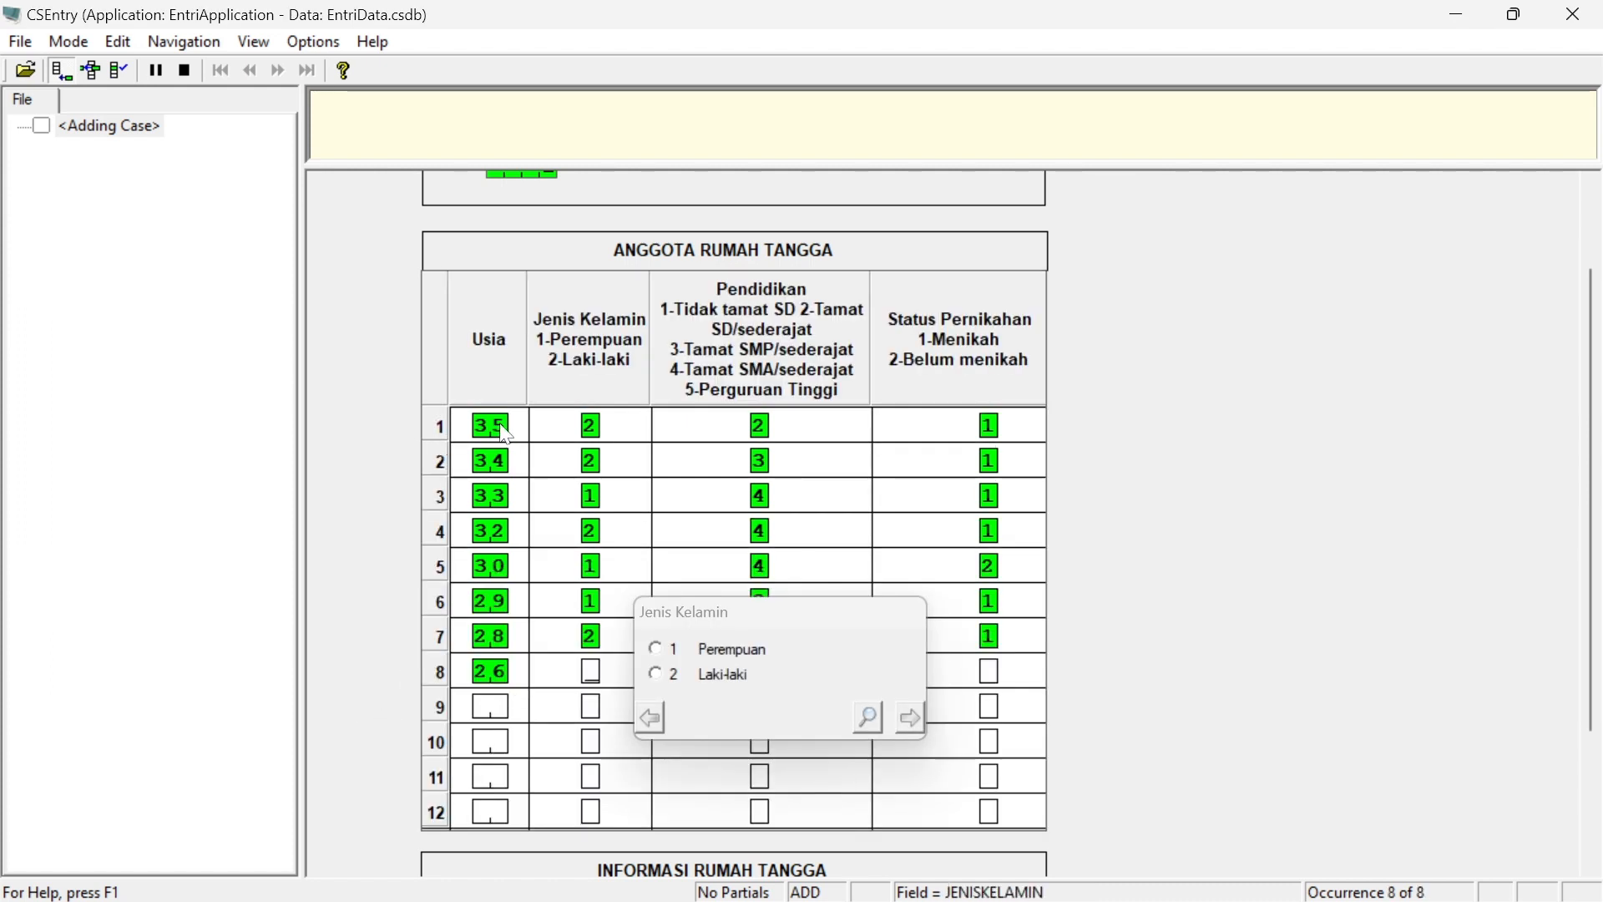
type("2")
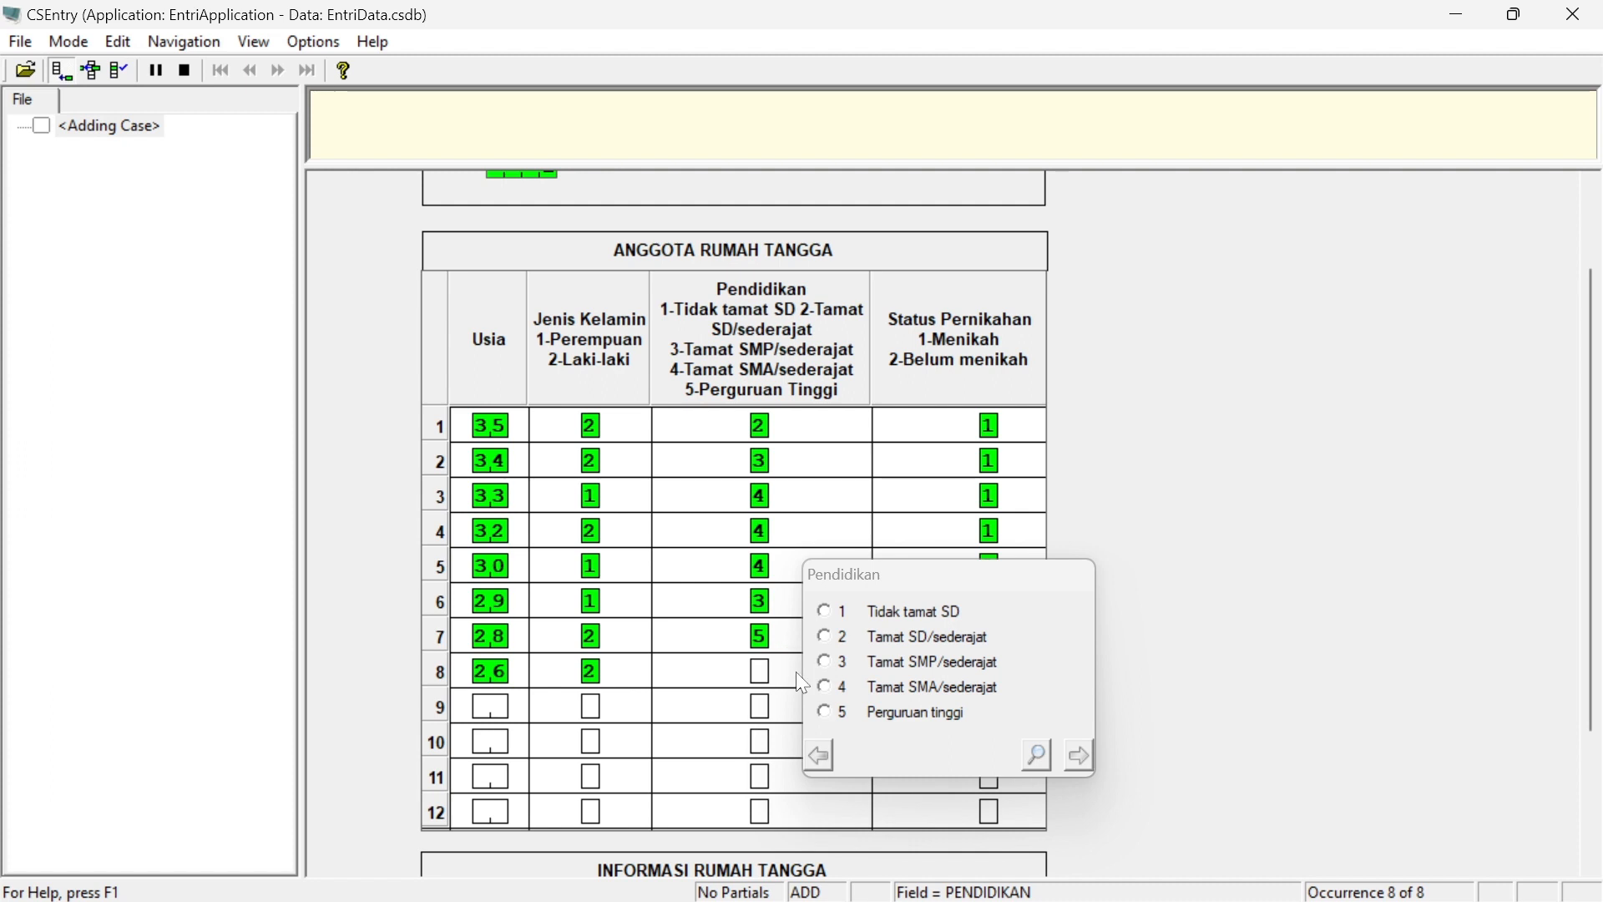
Enter the eighth household member: age 26, Laki-laki, Perguruan Tinggi, Belum menikah
type("5")
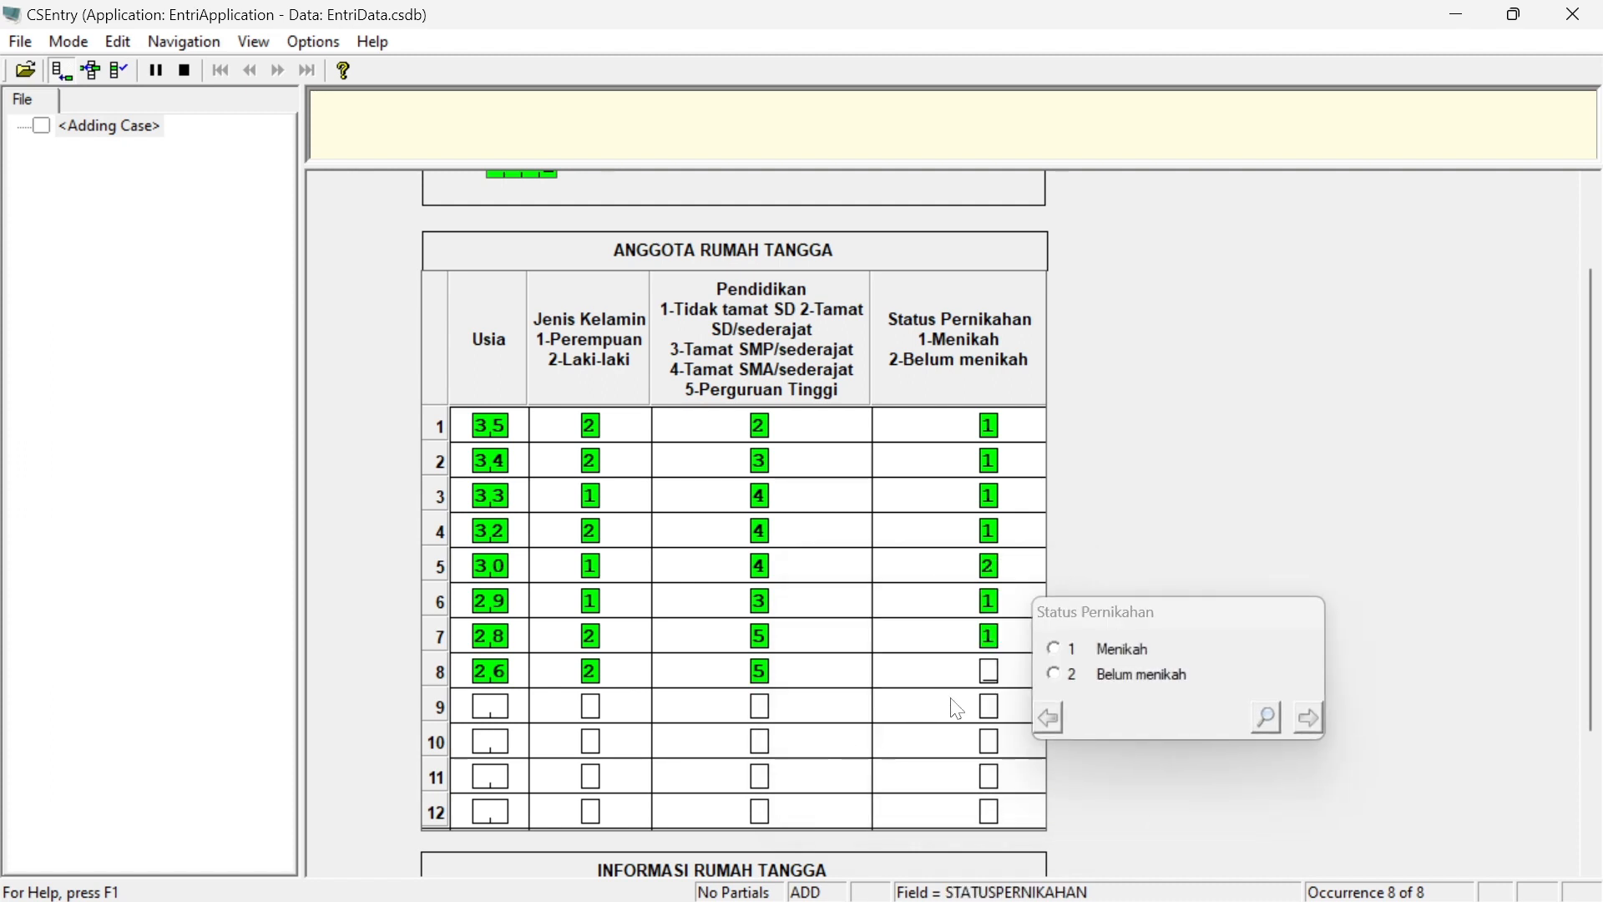
type("2")
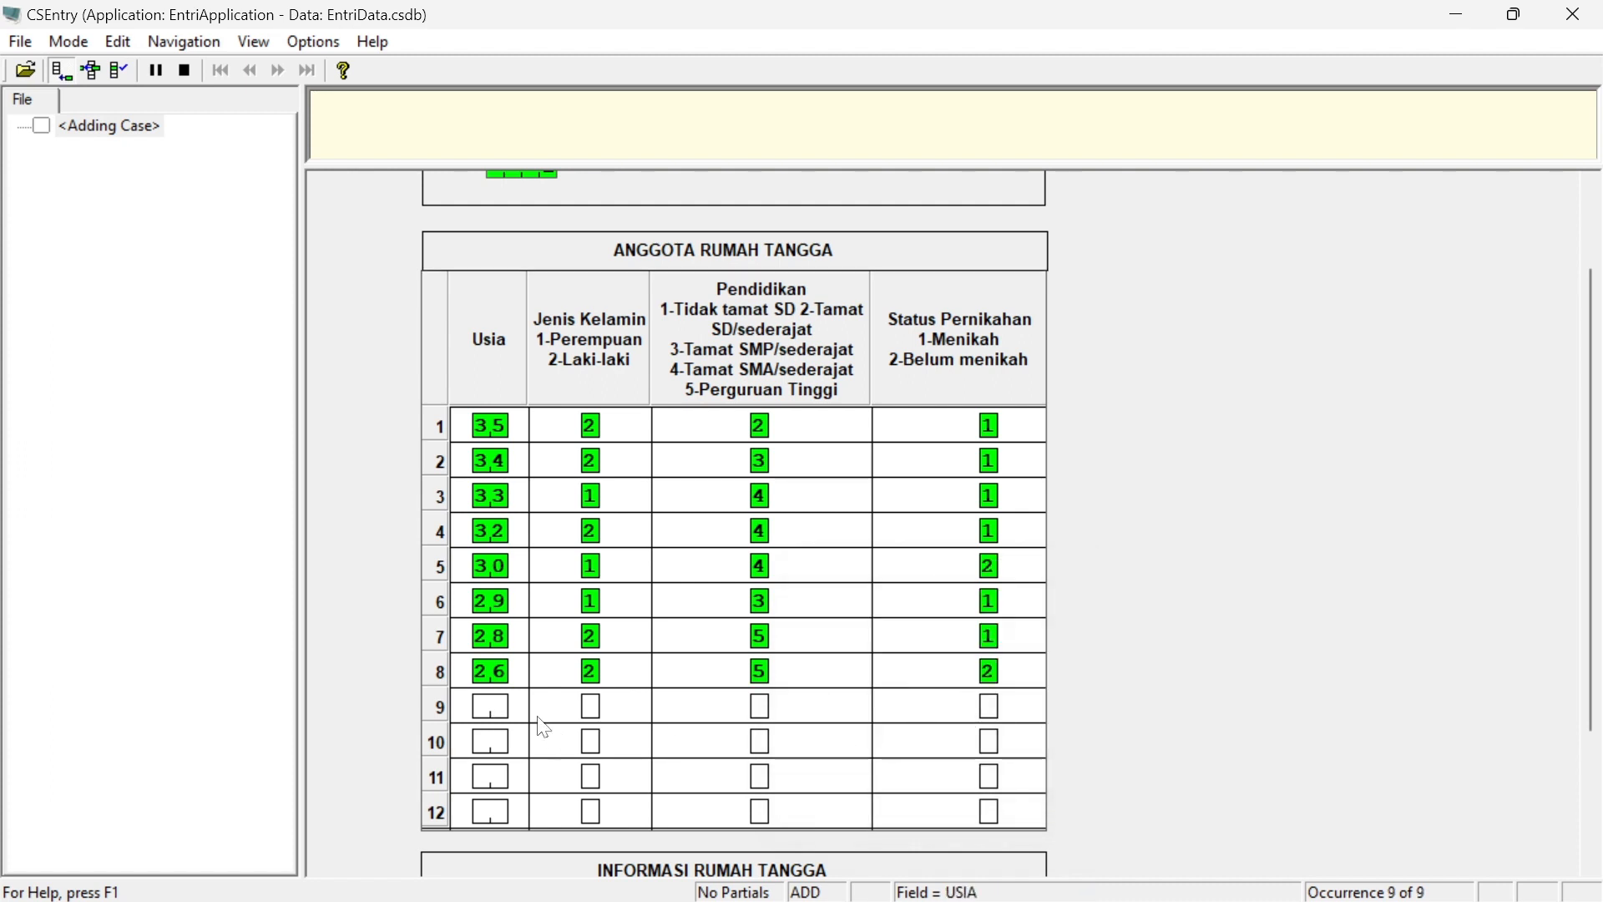
type("22")
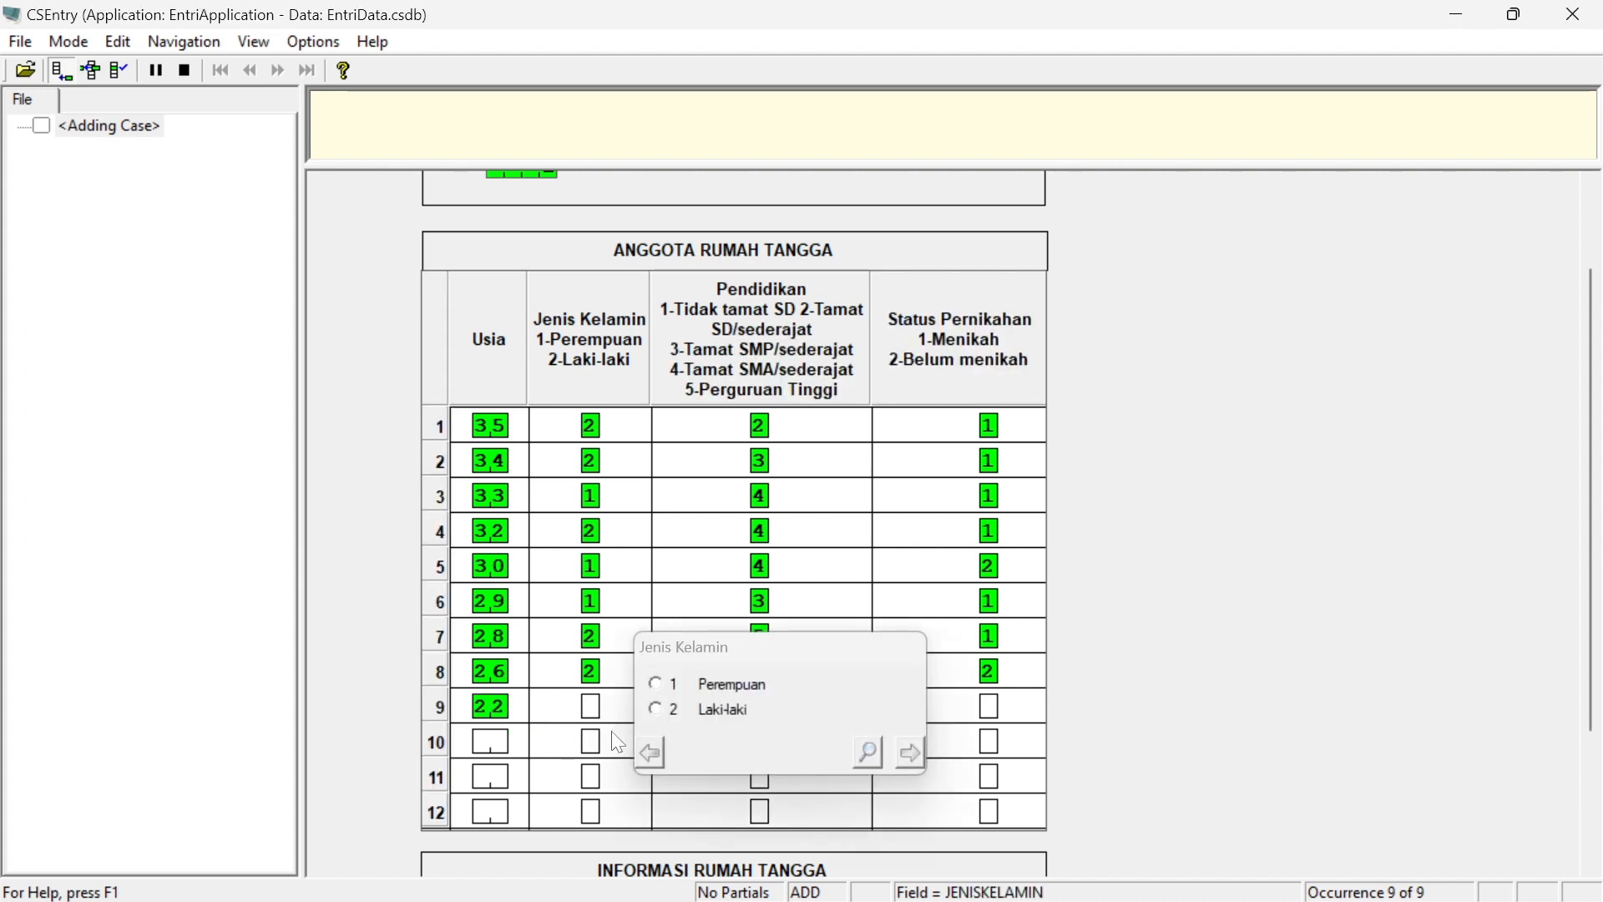
type("1")
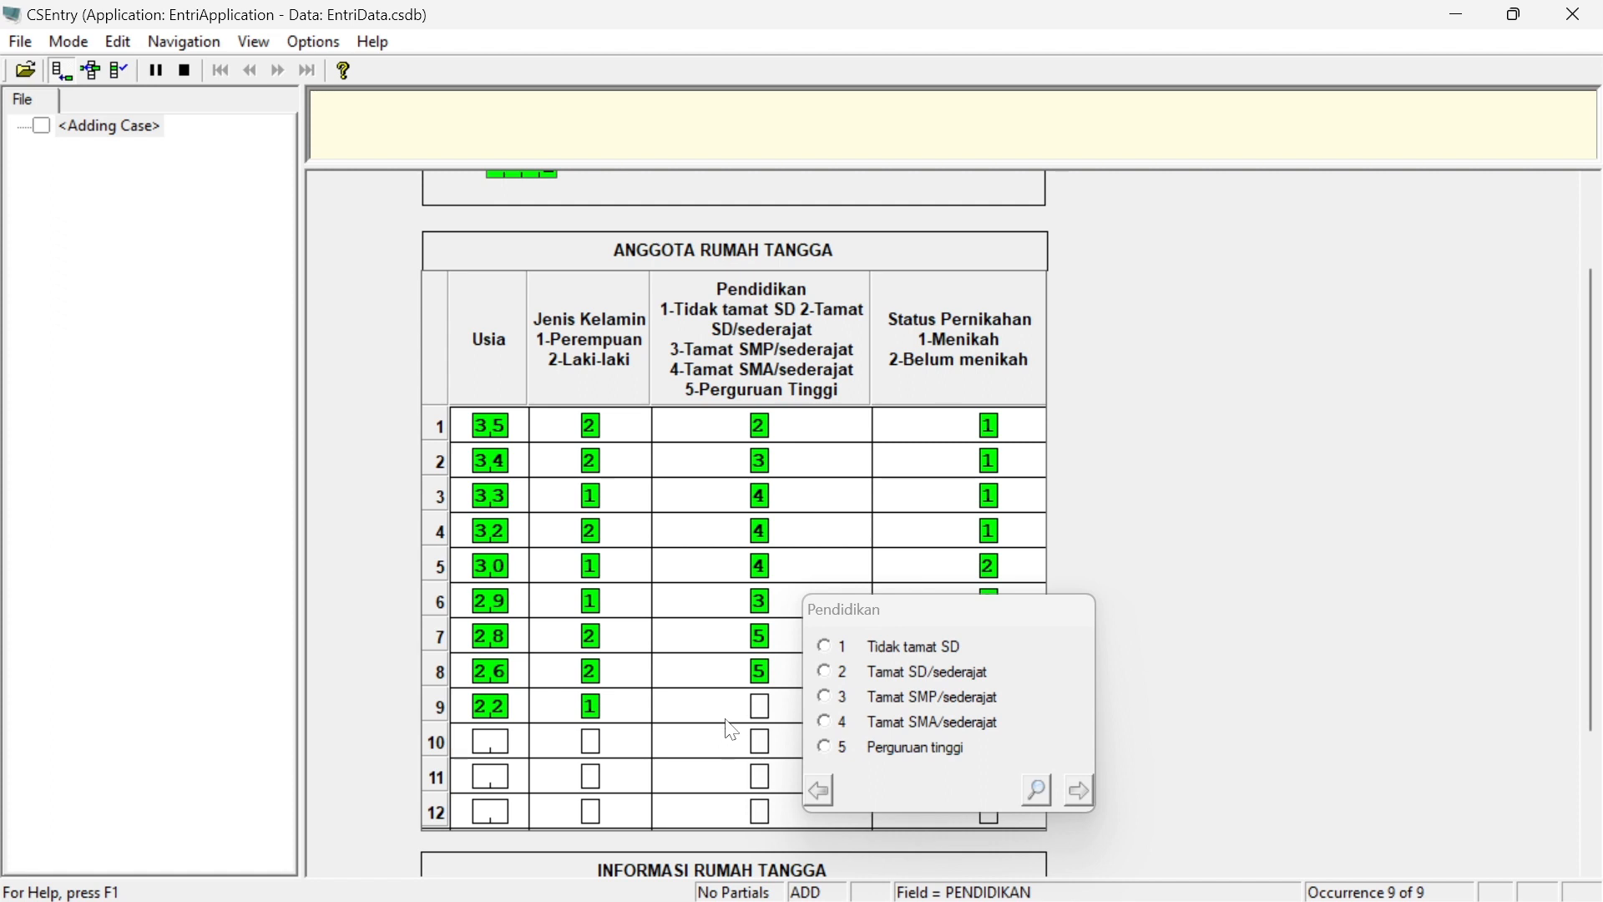
type("4")
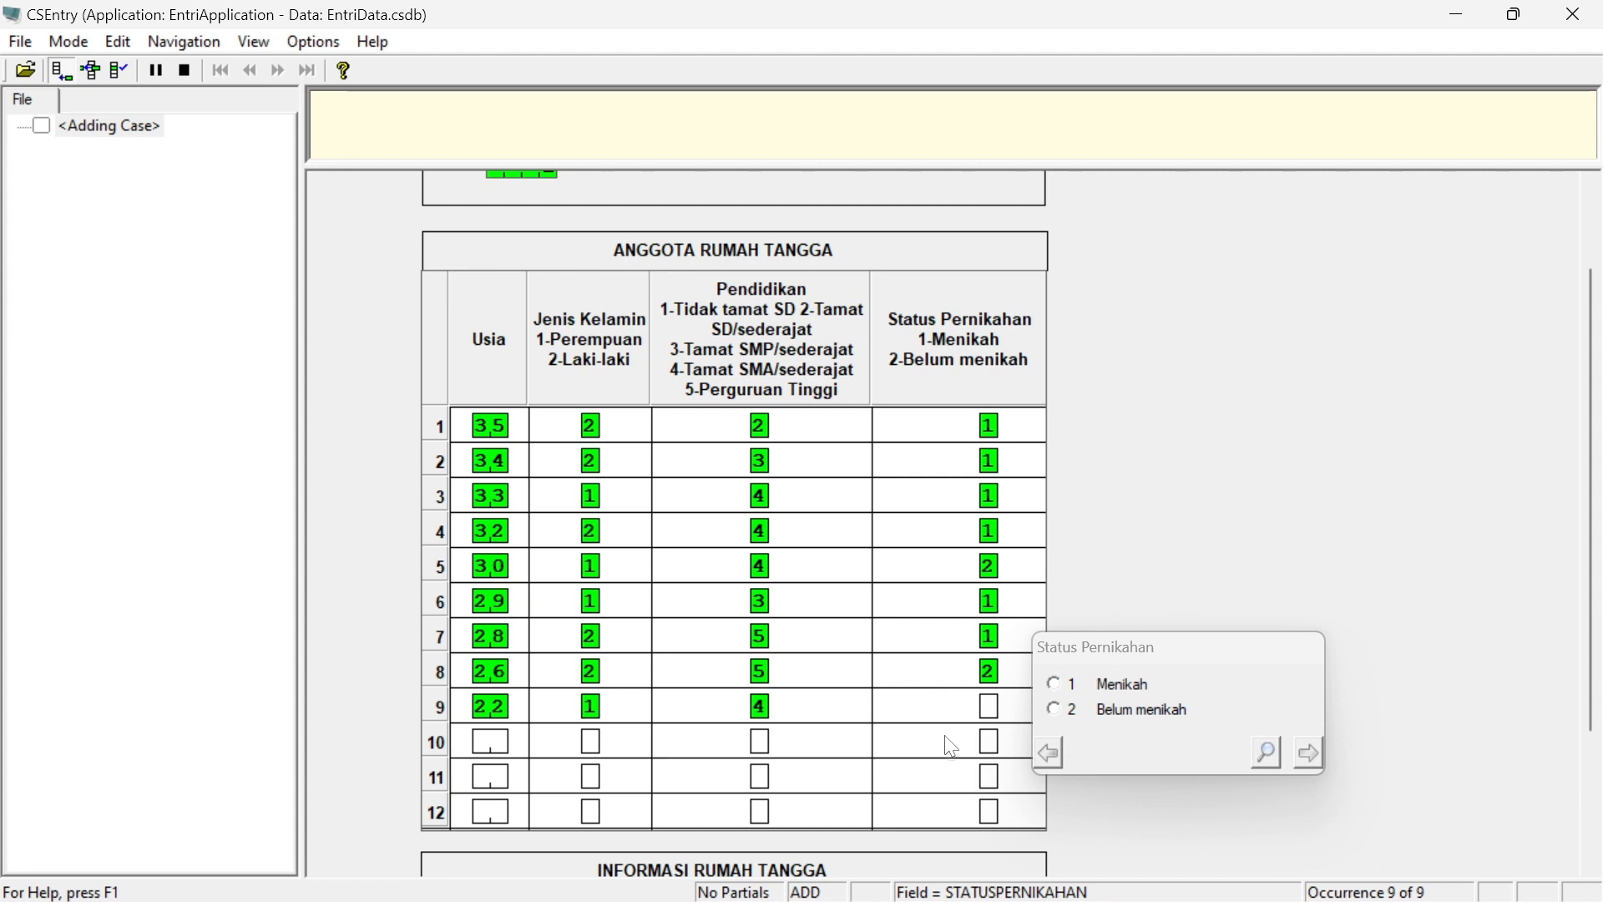
type("2")
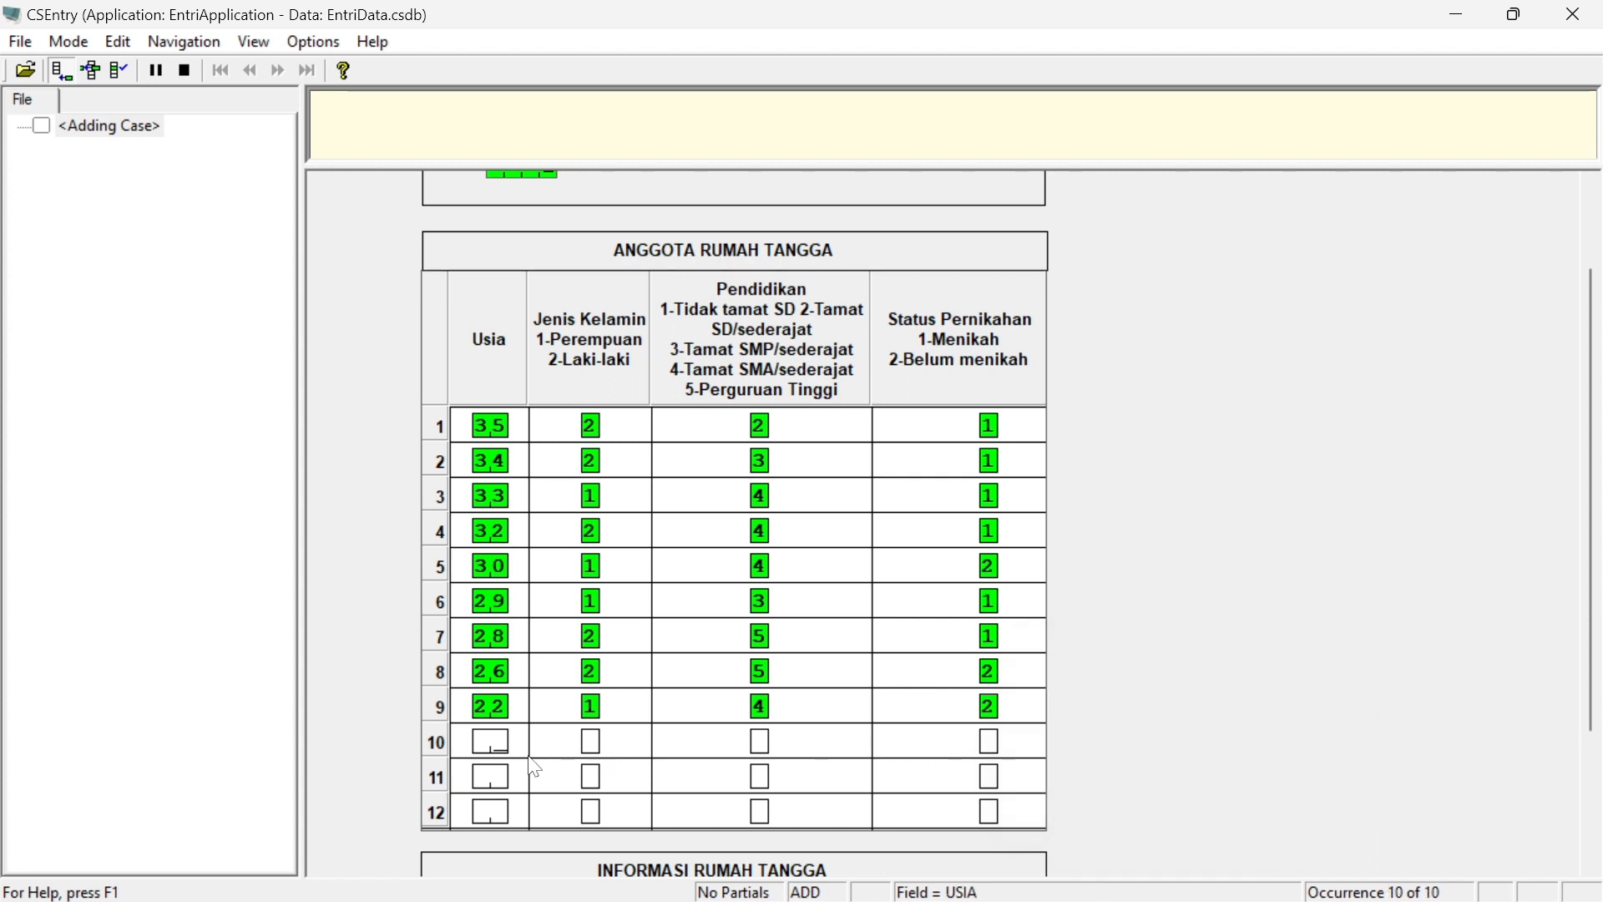
type("10")
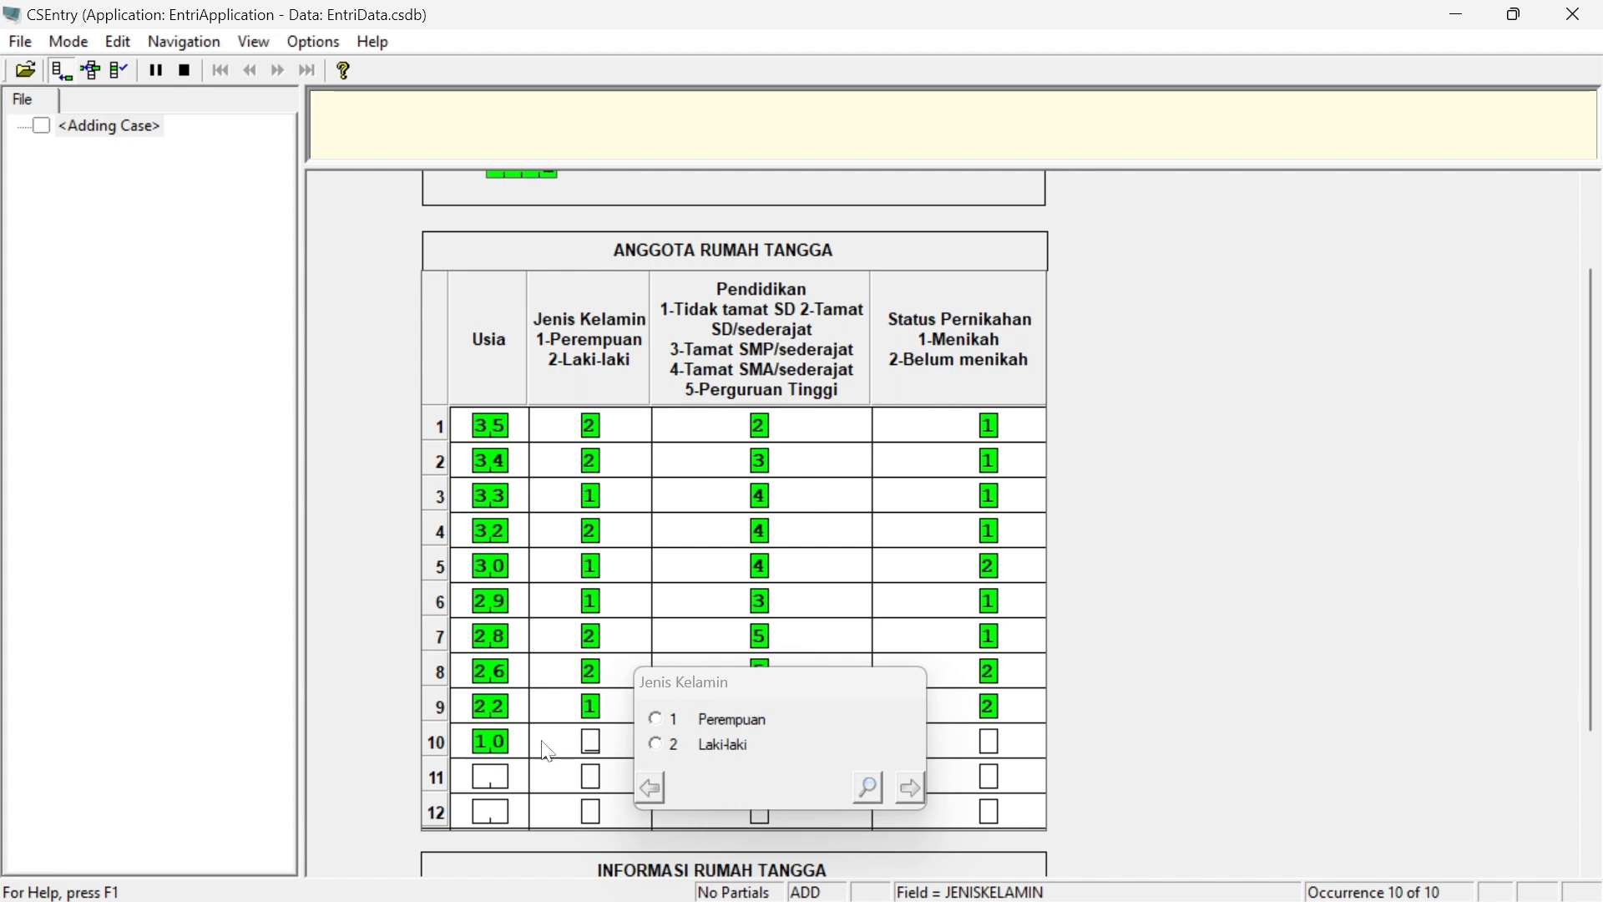
Enter the tenth household member, correcting the age and sex: age 20, Laki-laki, Tamat SMP/sederajat, Belum menikah
left_click(492, 751)
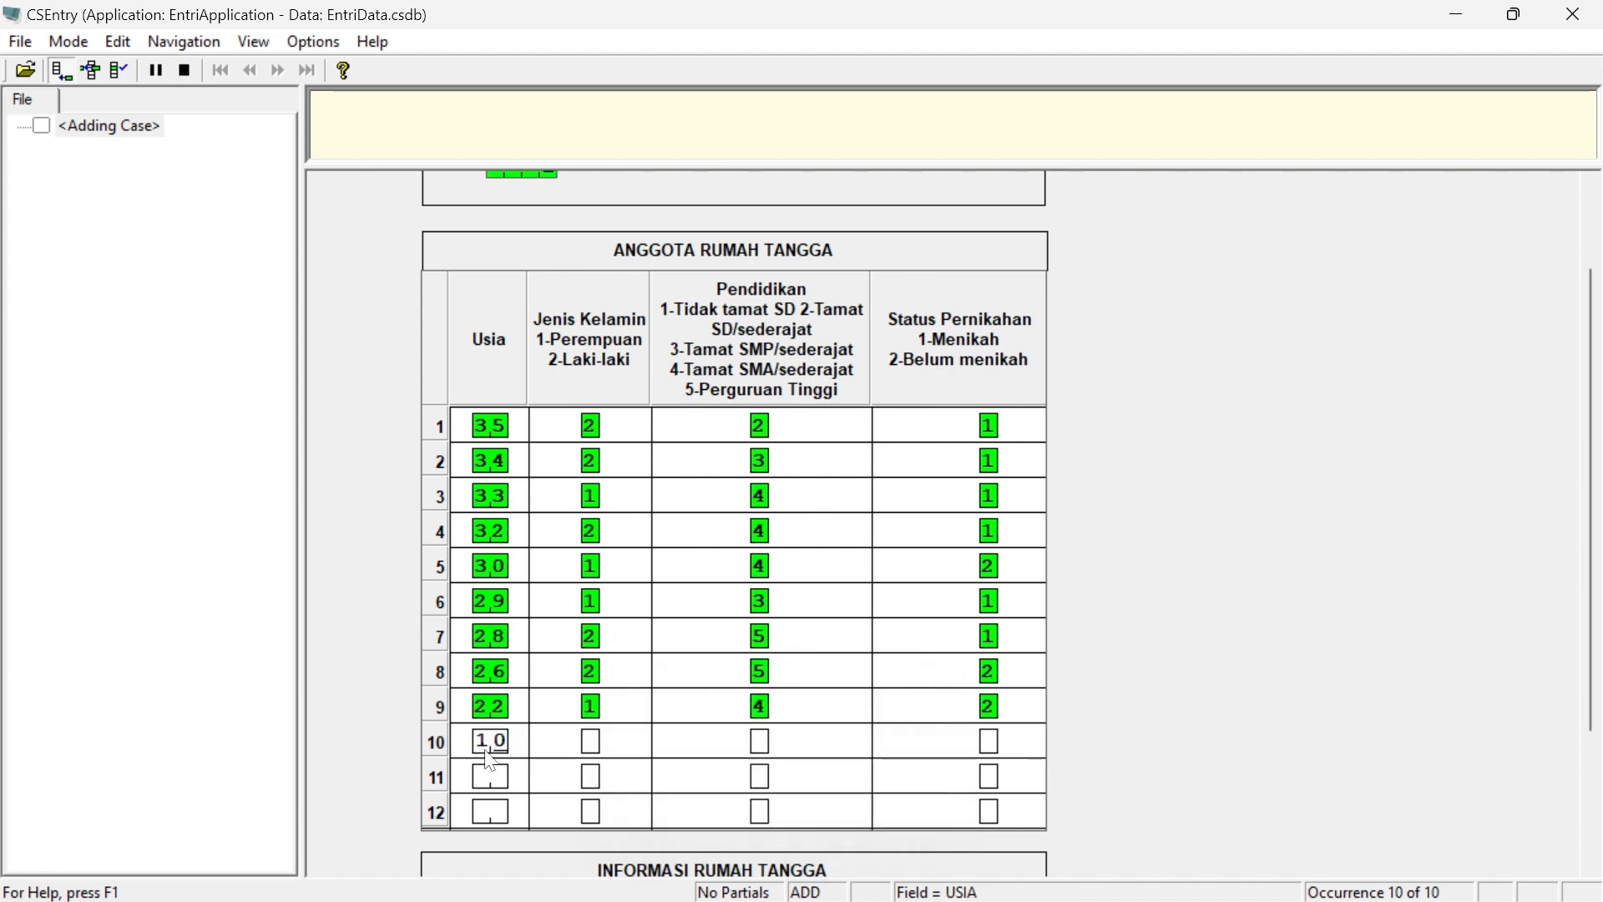
key("BackSpace")
type("0")
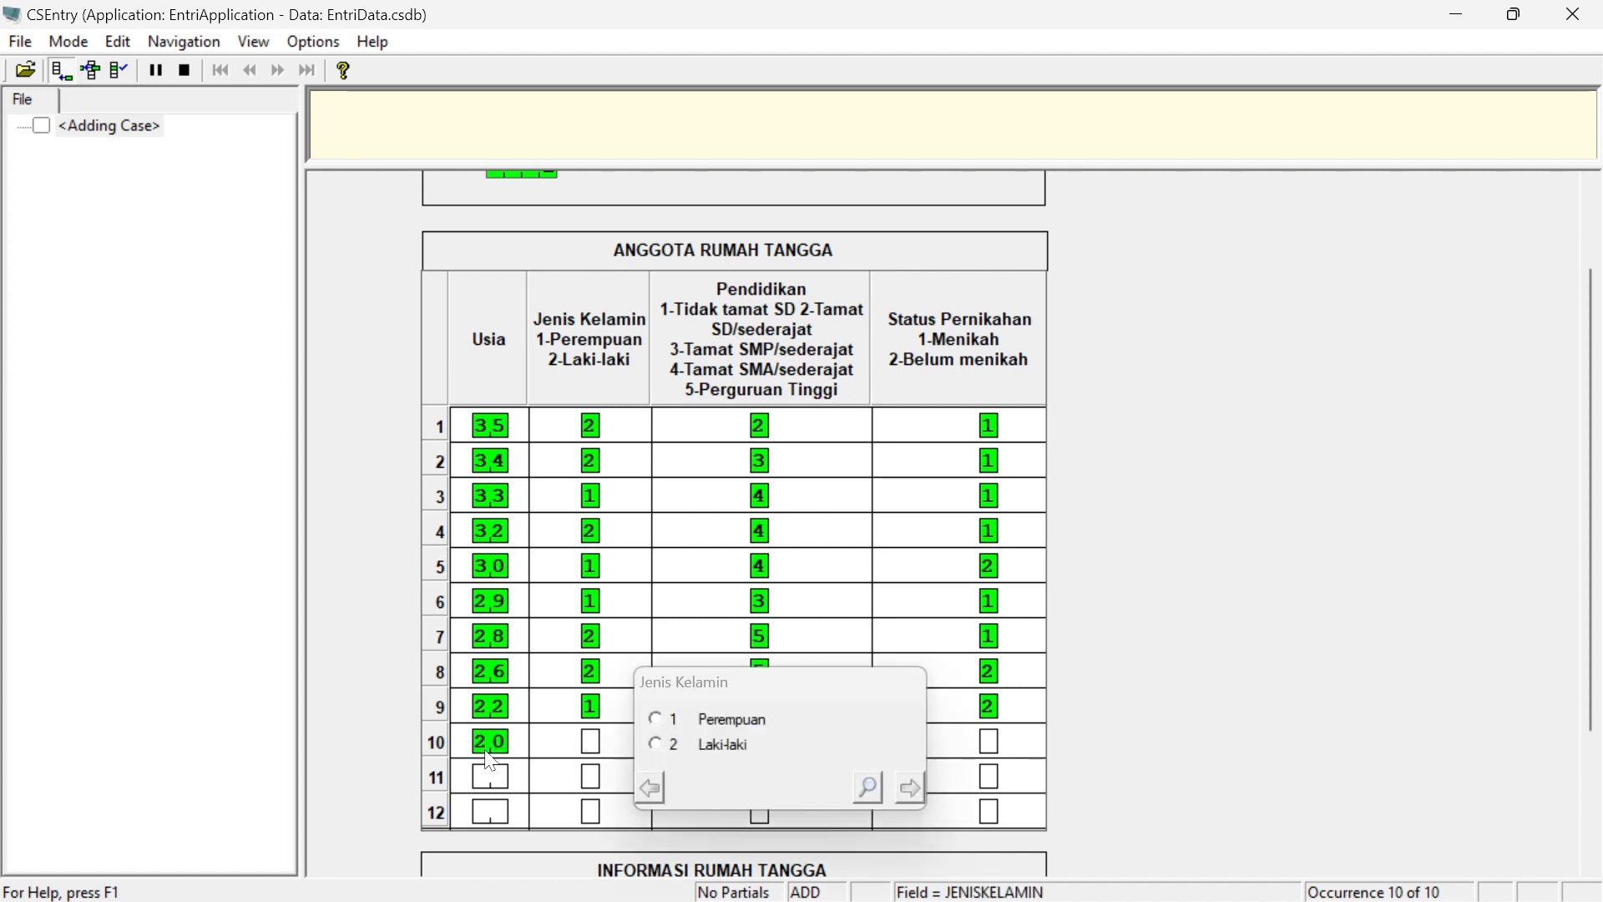
type("1")
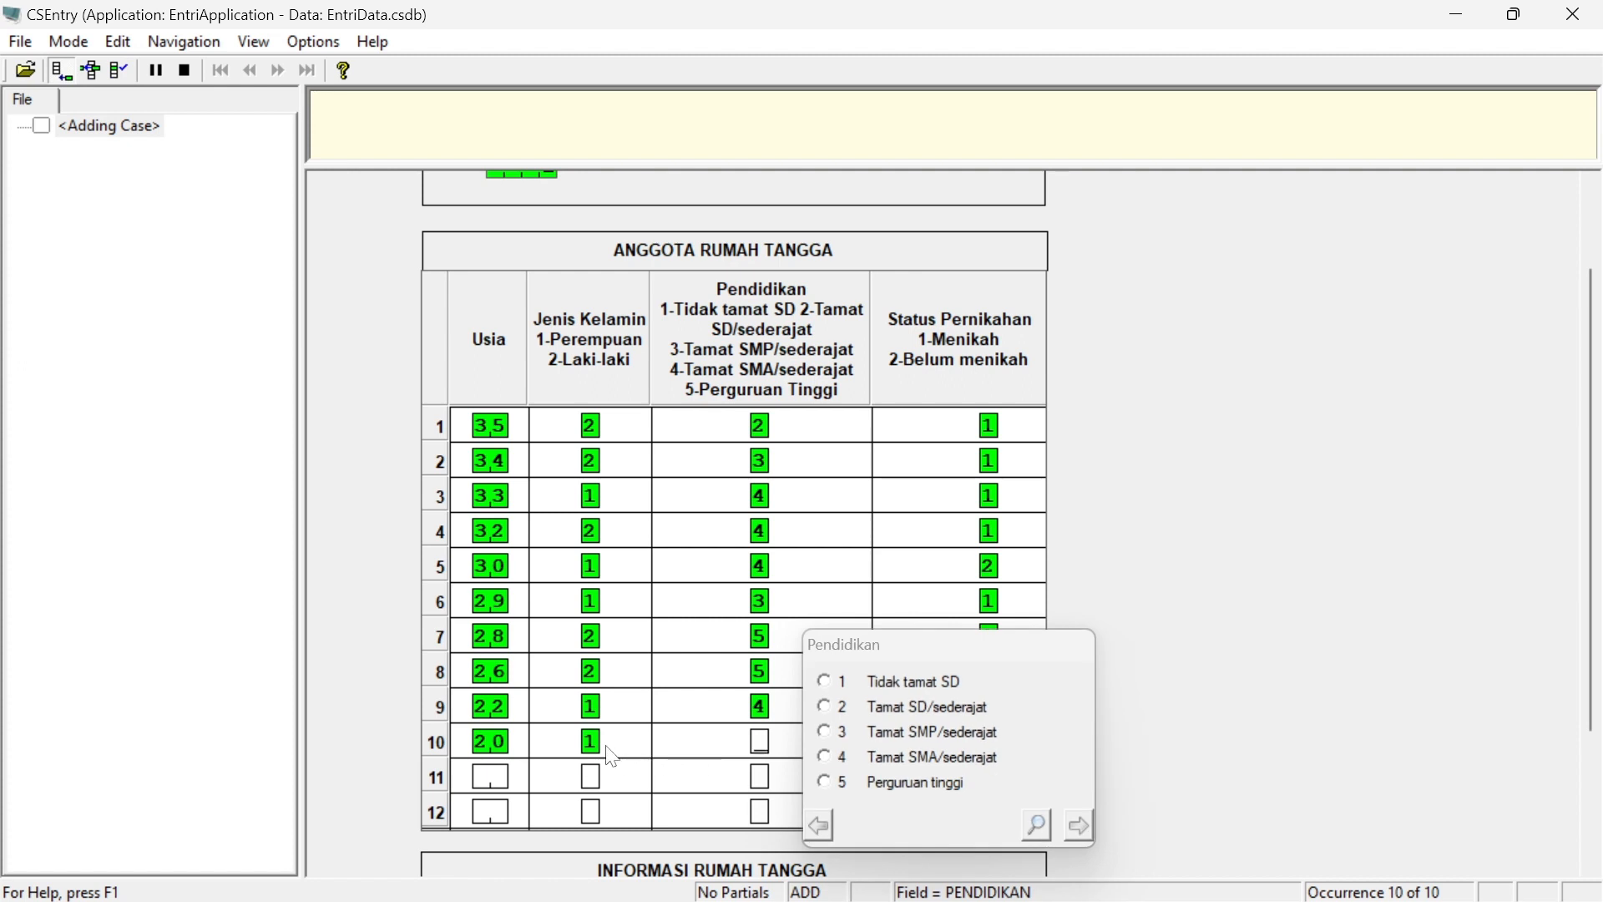
left_click(612, 755)
type("2")
type("3")
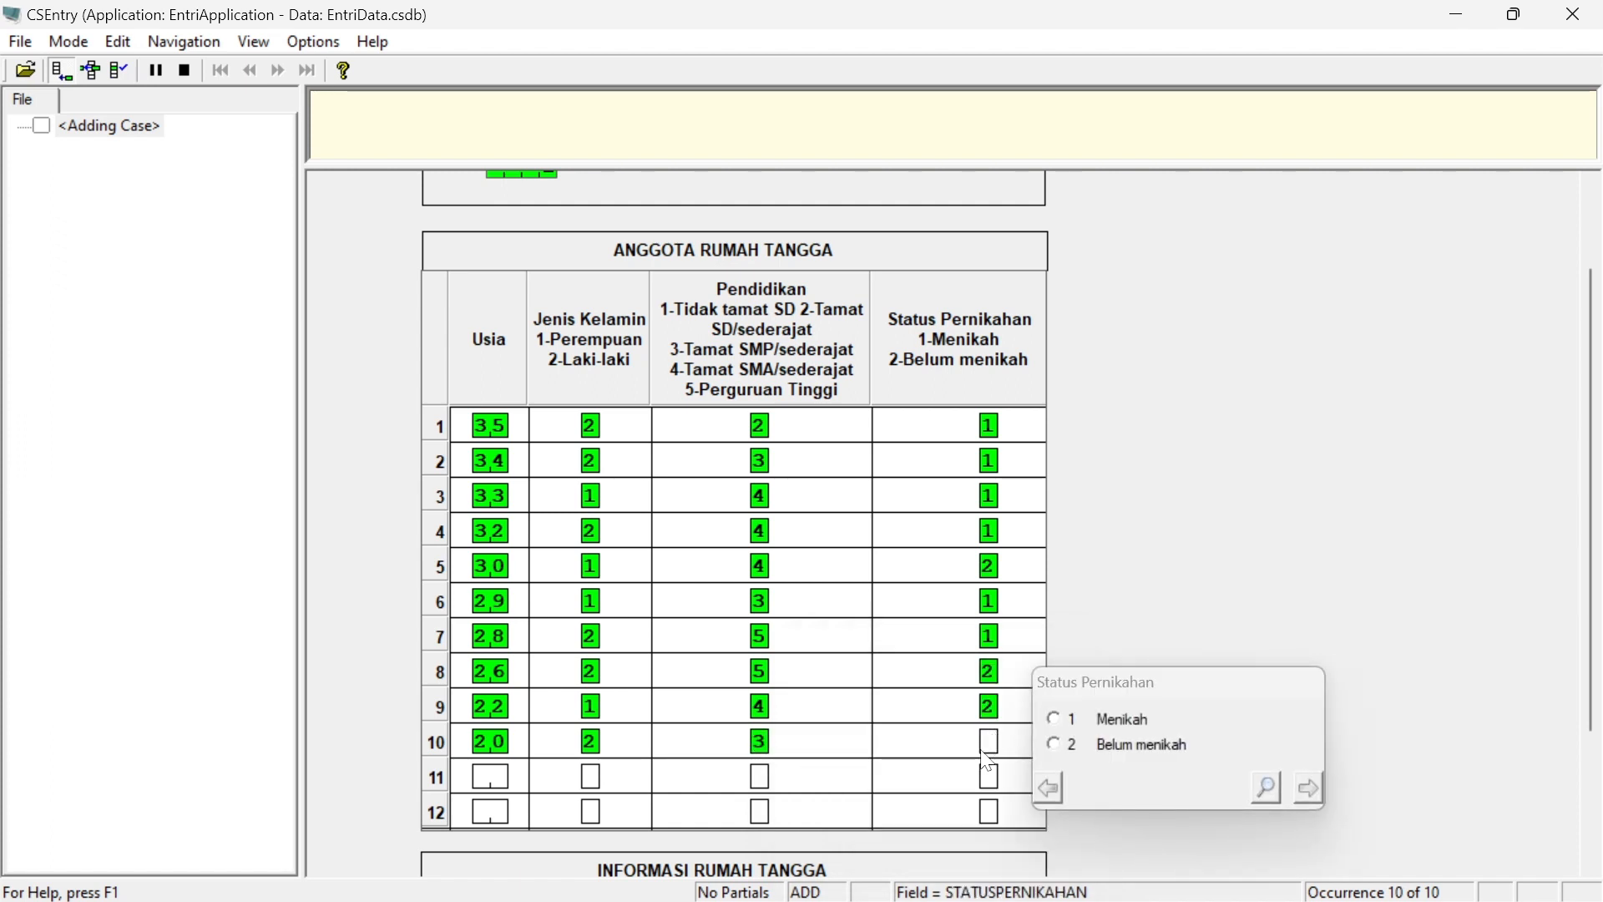
type("2")
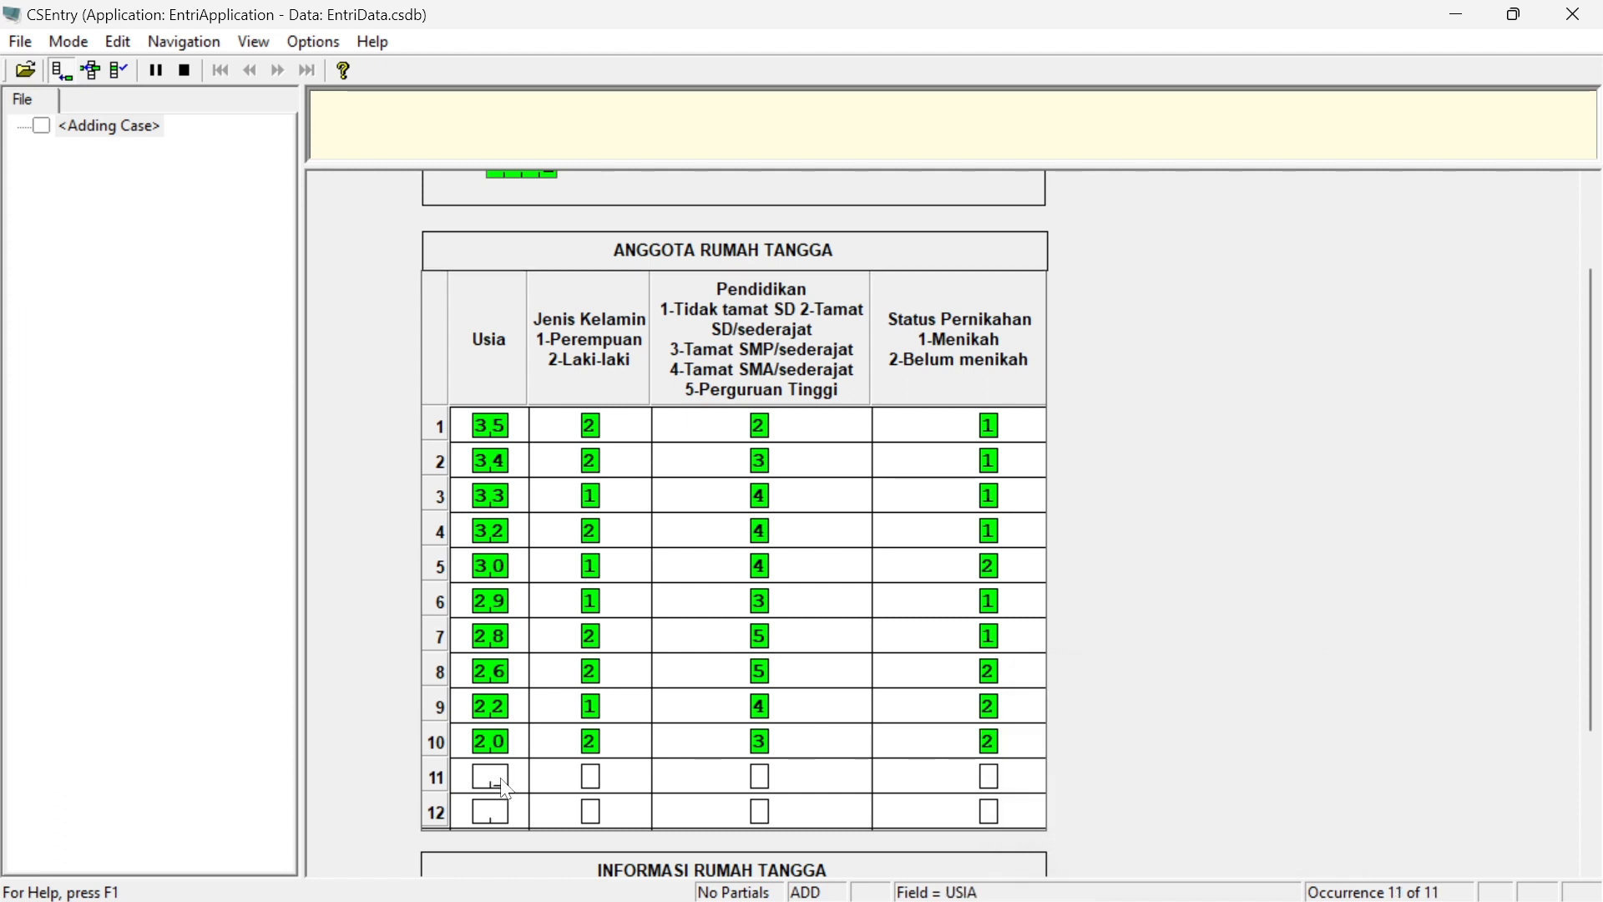
type("19")
type("1")
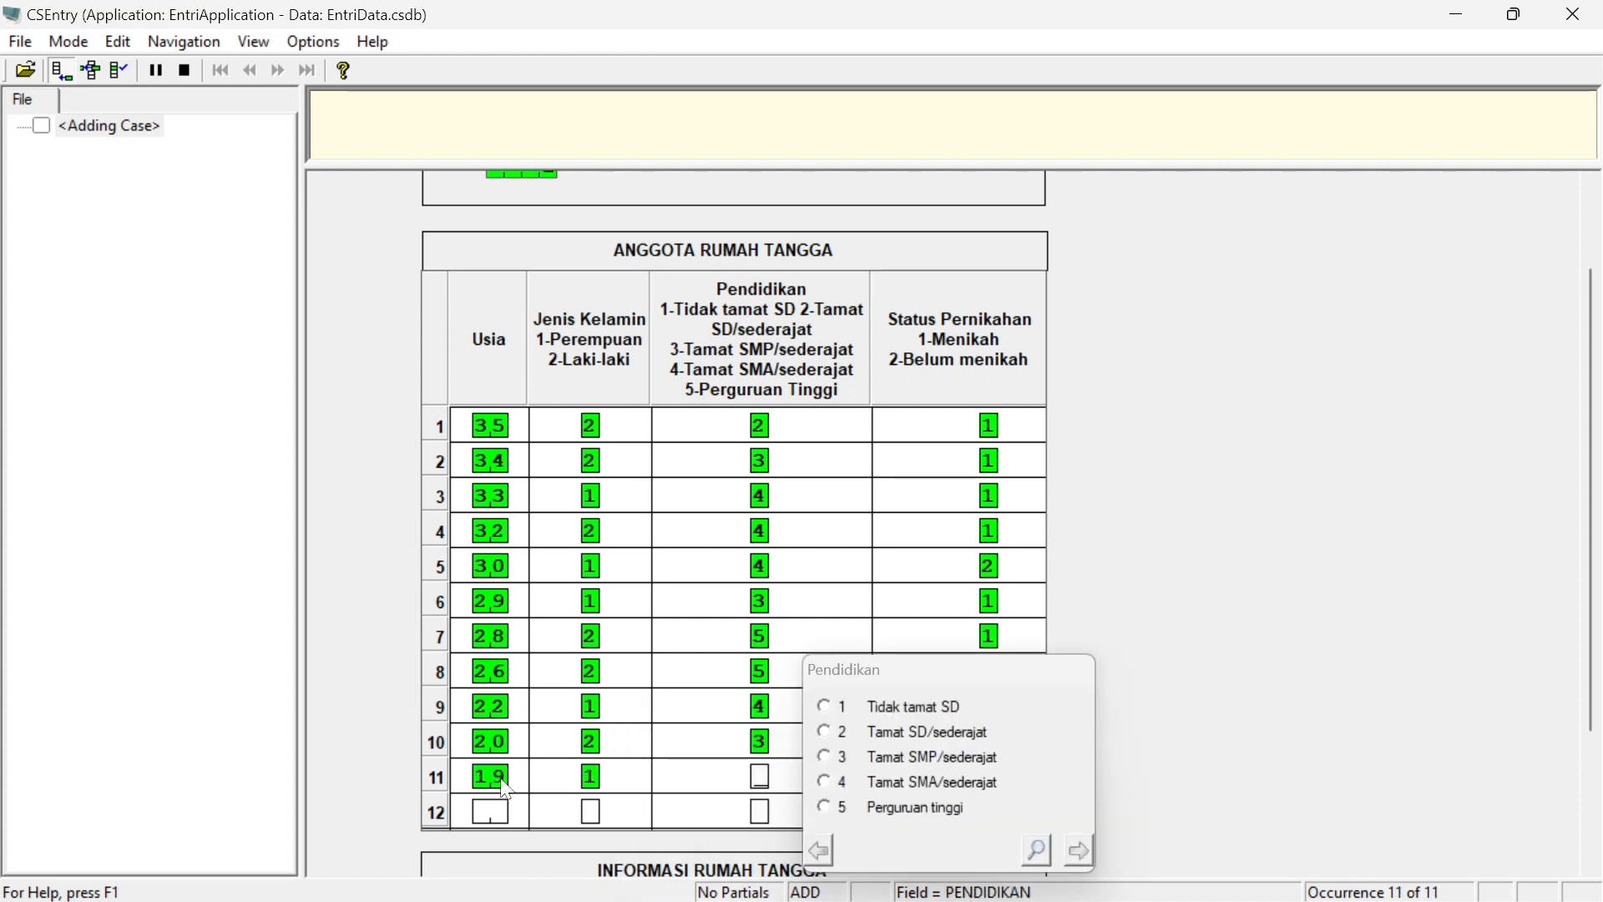
type("3")
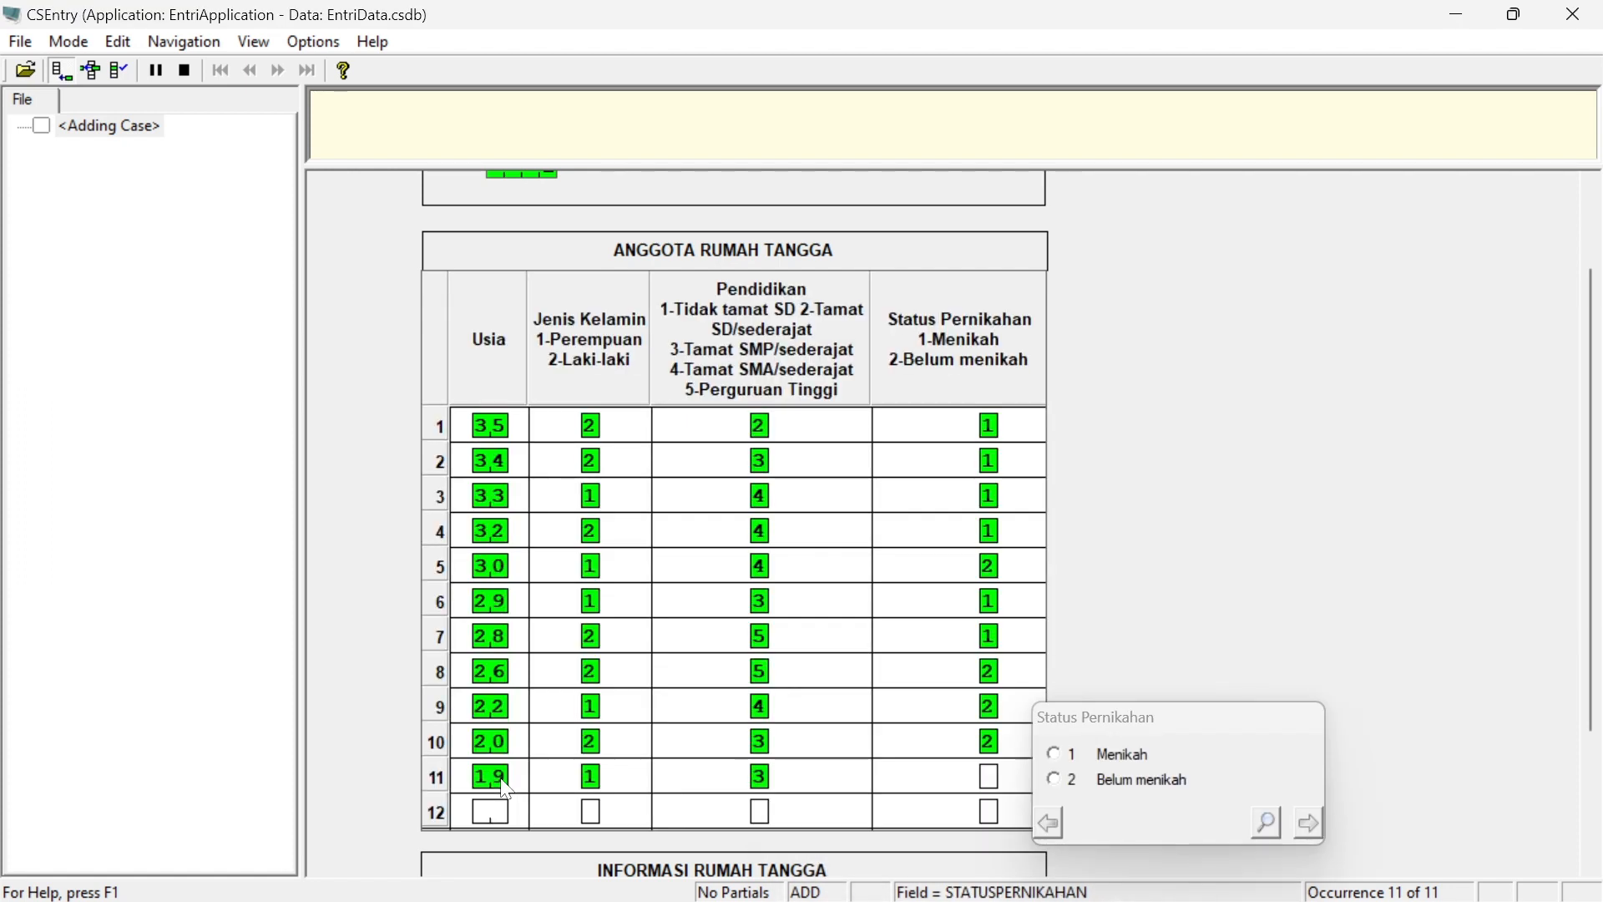
type("2")
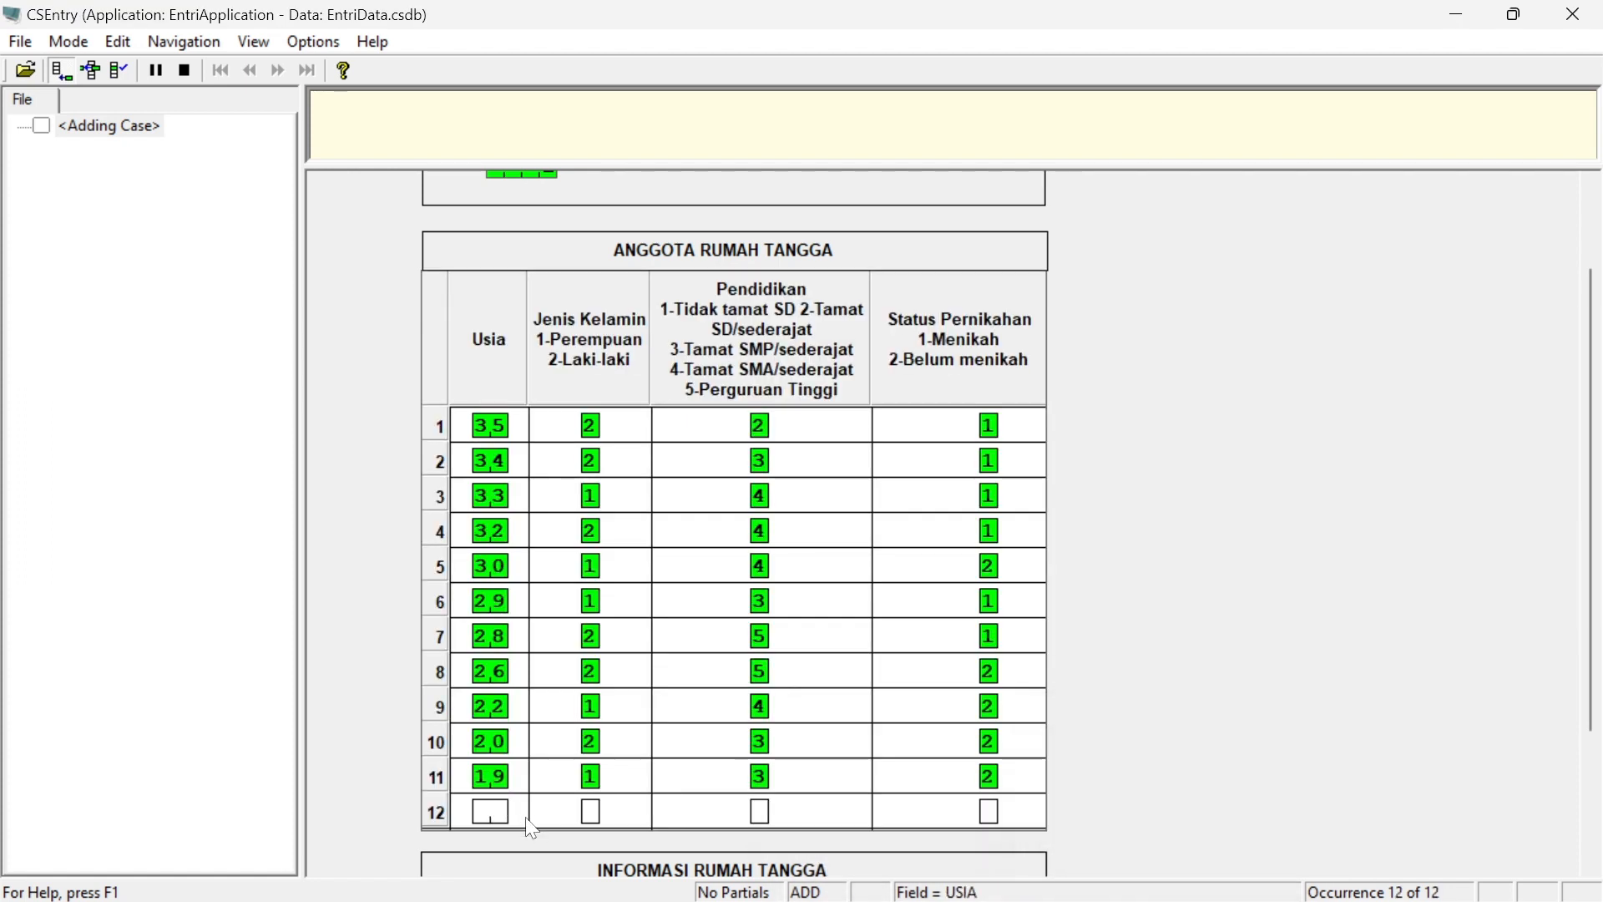
type("17")
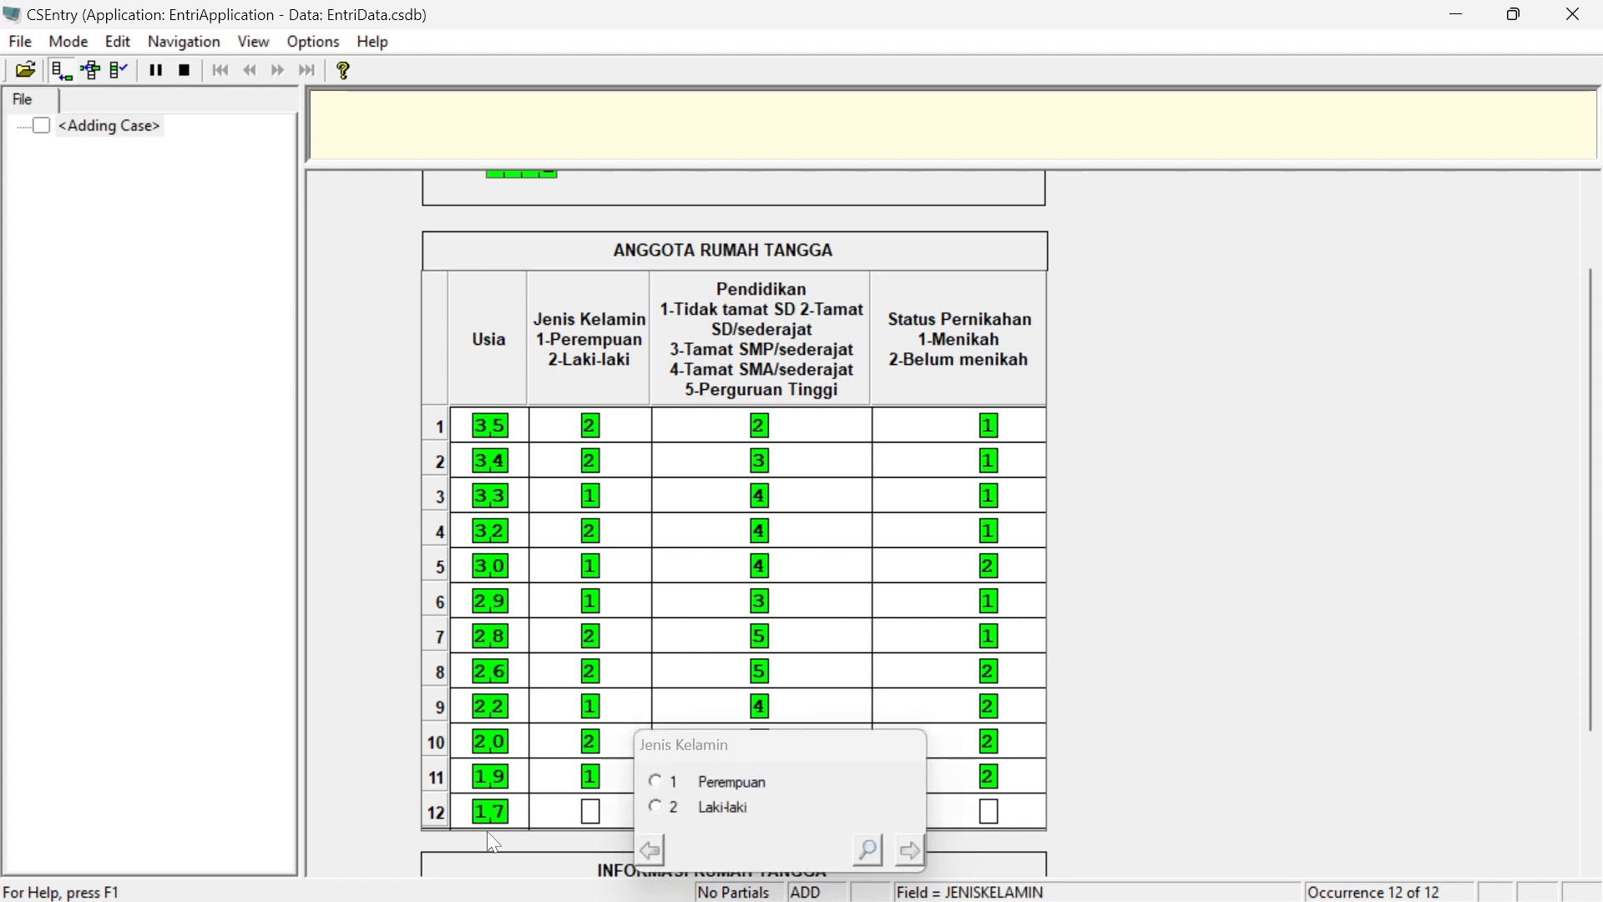
Enter the twelfth household member: age 17, Laki-laki, Tamat SMP/sederajat, Belum menikah
left_click(663, 809)
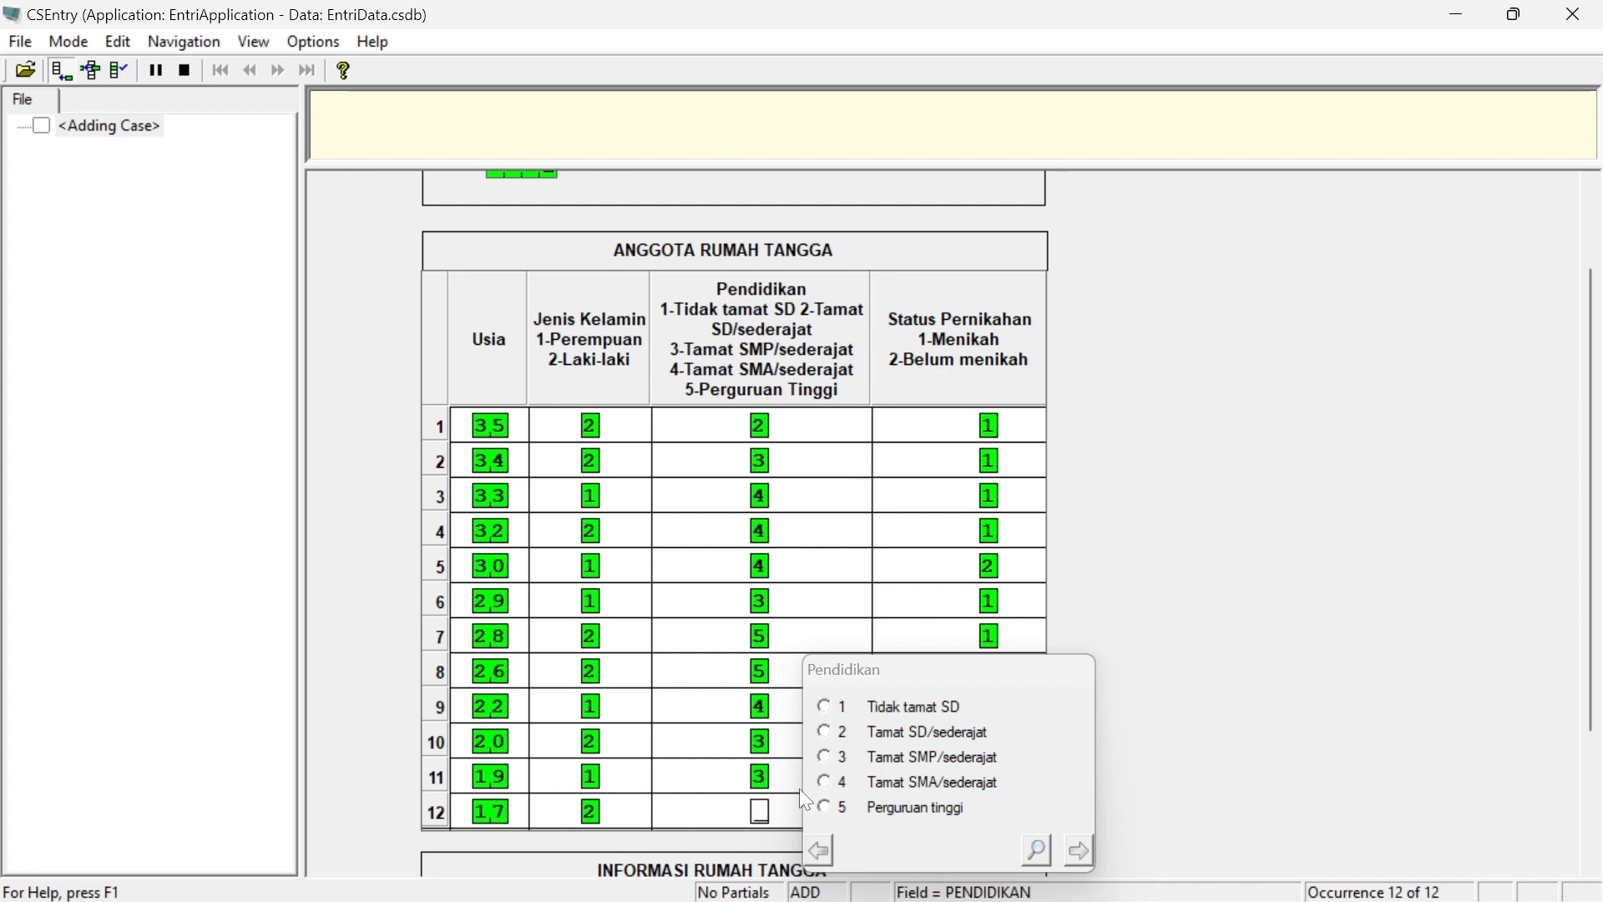
left_click(824, 756)
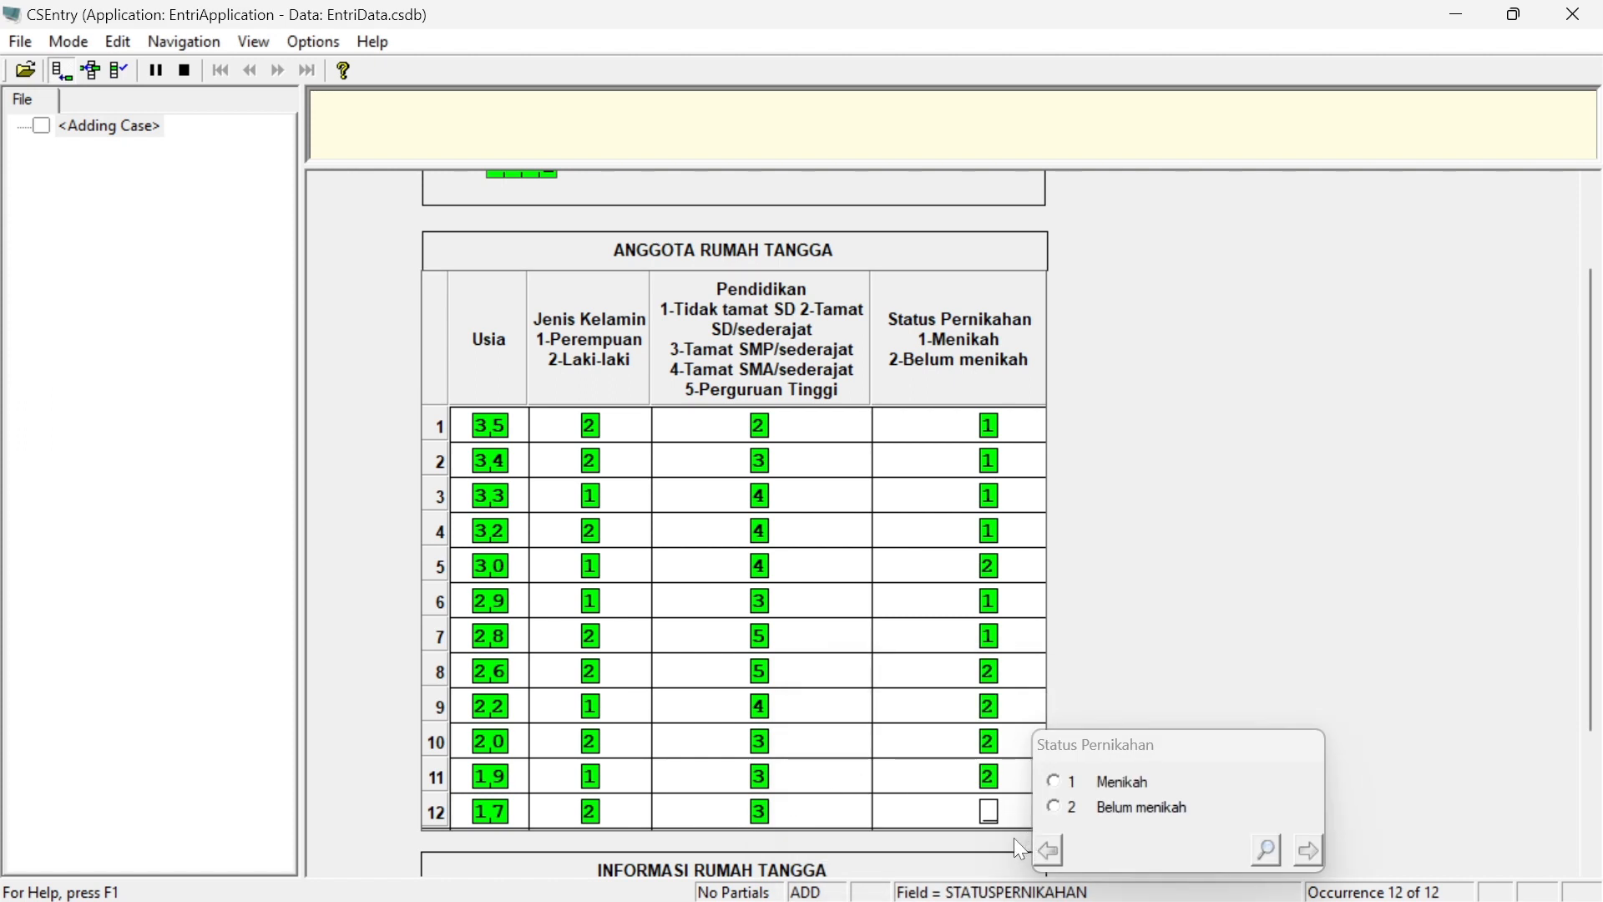
type("2")
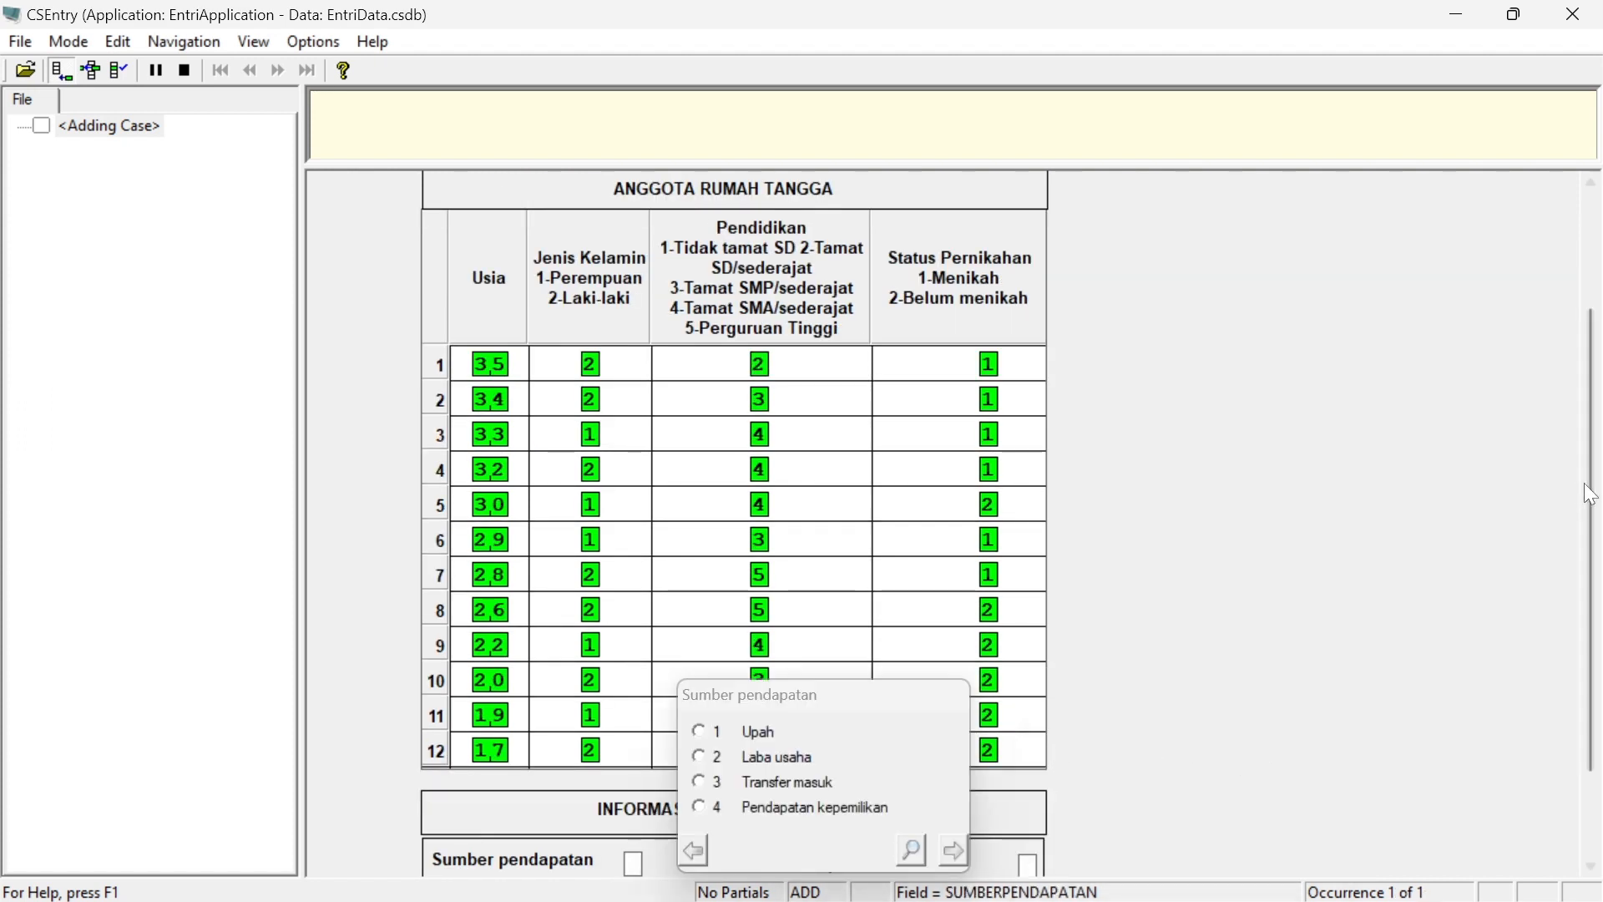
Set the household's income source (Sumber pendapatan) to Upah
left_click_drag(1592, 539, 1592, 630)
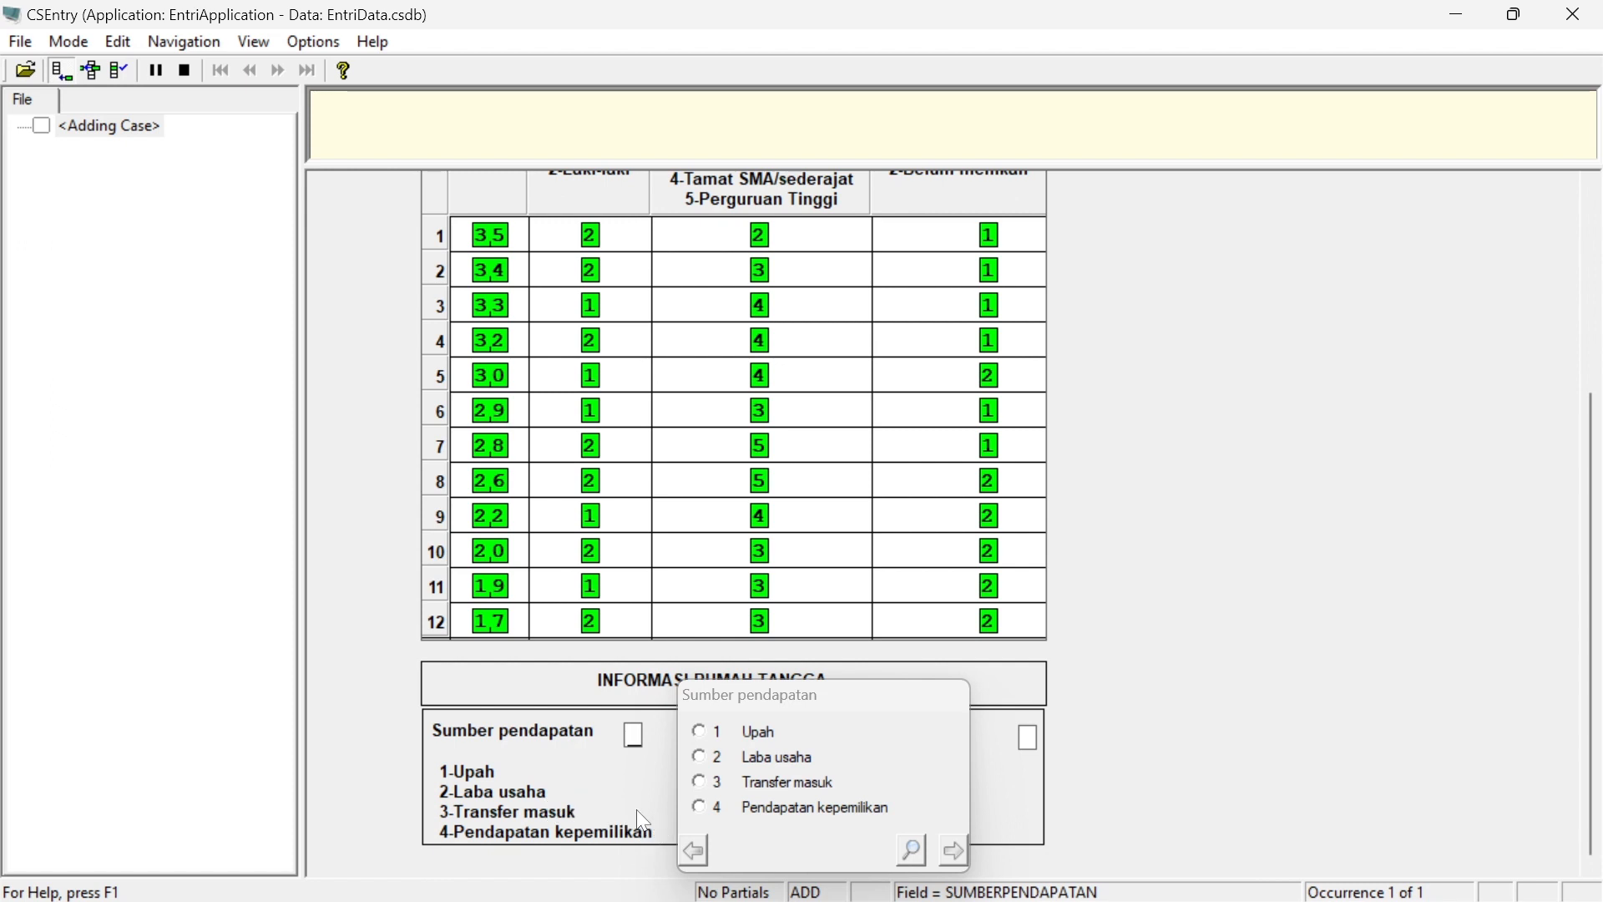
type("1")
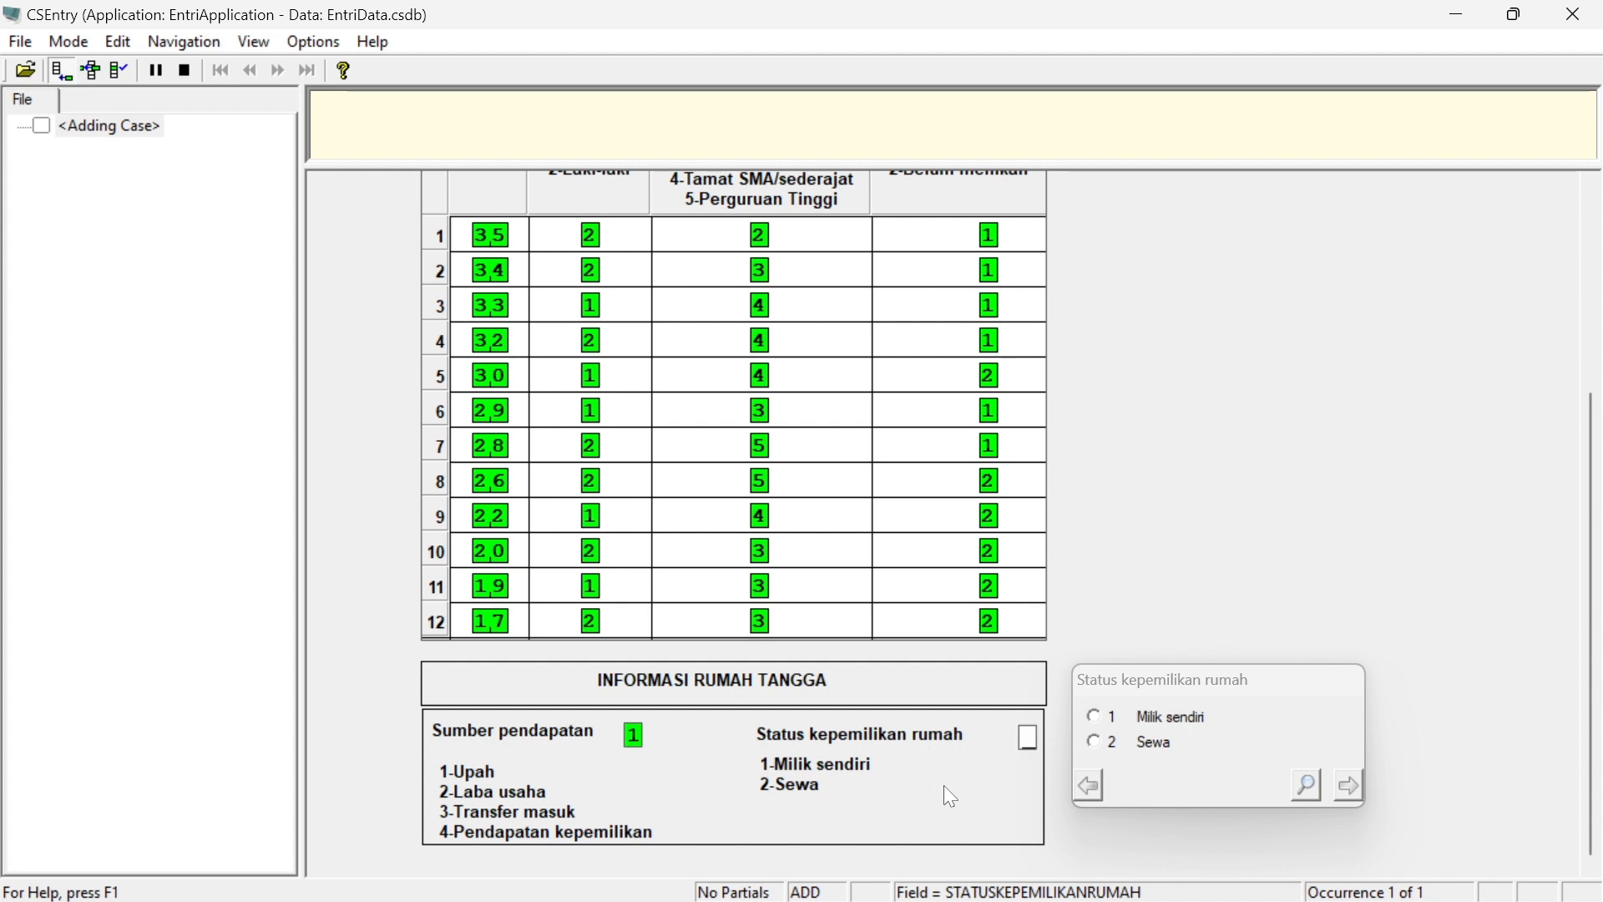
Set the household's home ownership status (Status kepemilikan rumah) to Milik sendiri and decline accepting the case for now
type("1")
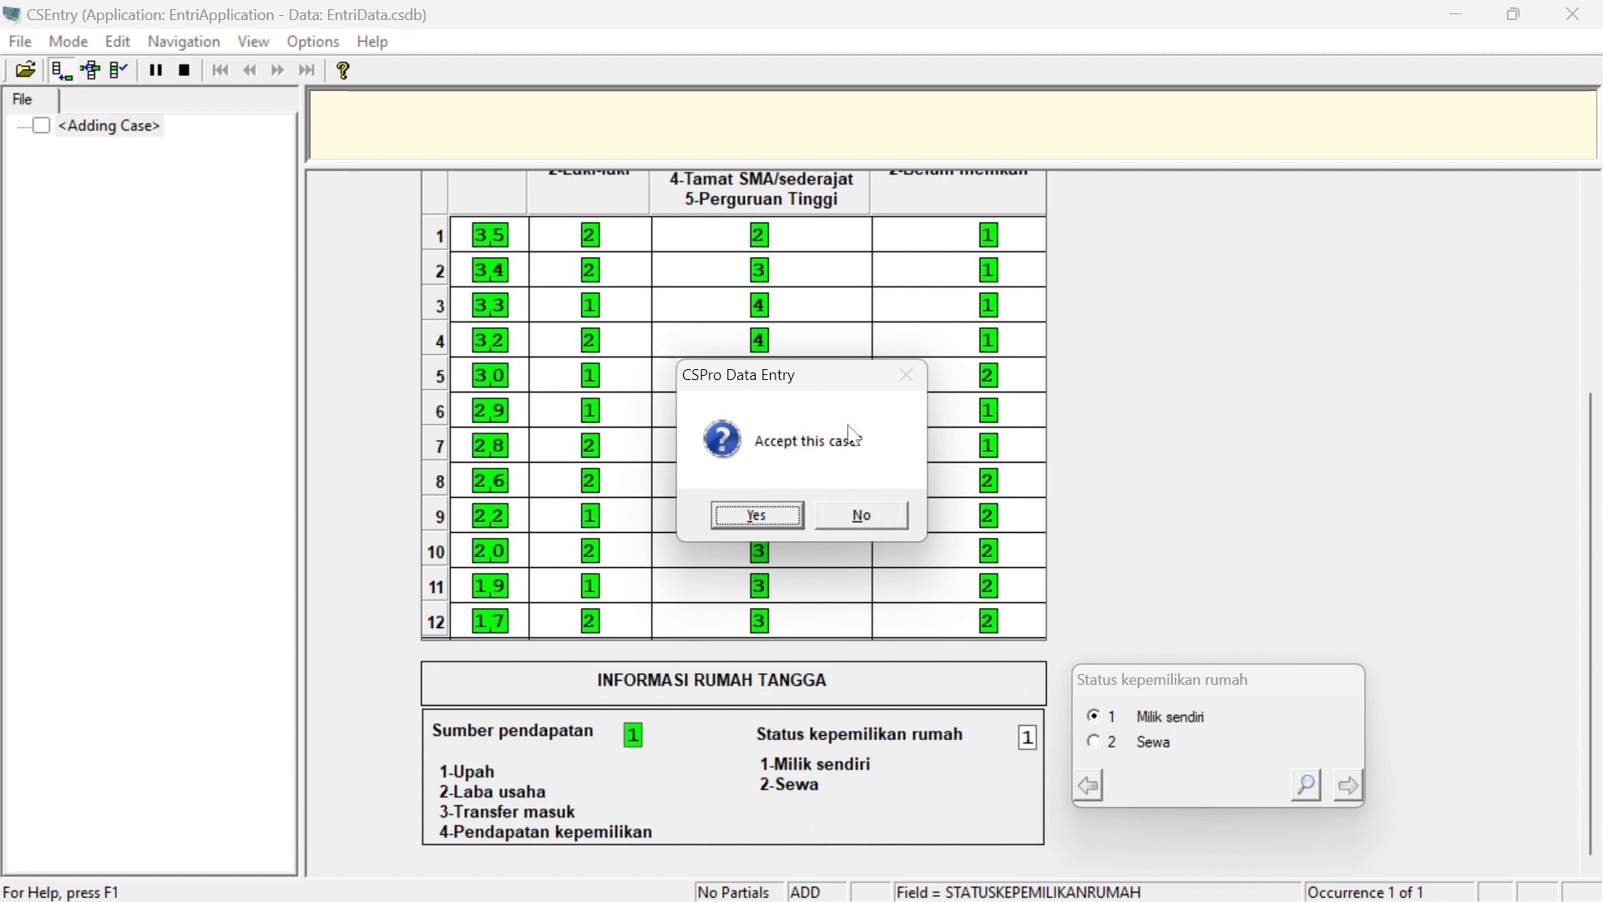
left_click(869, 514)
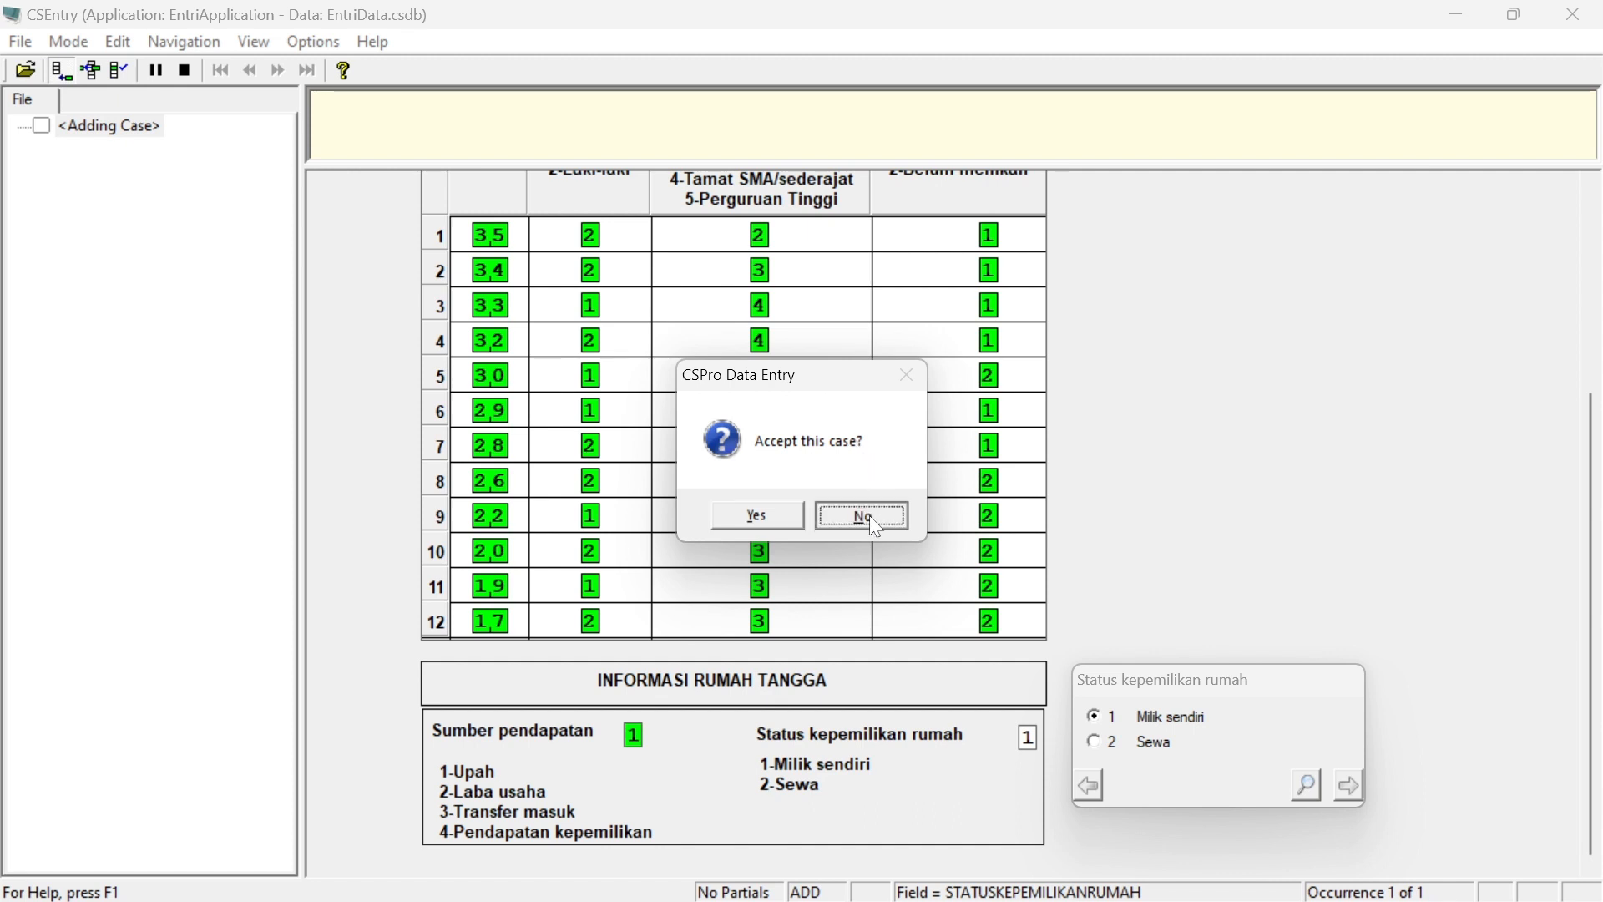
Return to the seventh member's row and step through the remaining member fields down to the income source, reviewing the entries
left_click(495, 451)
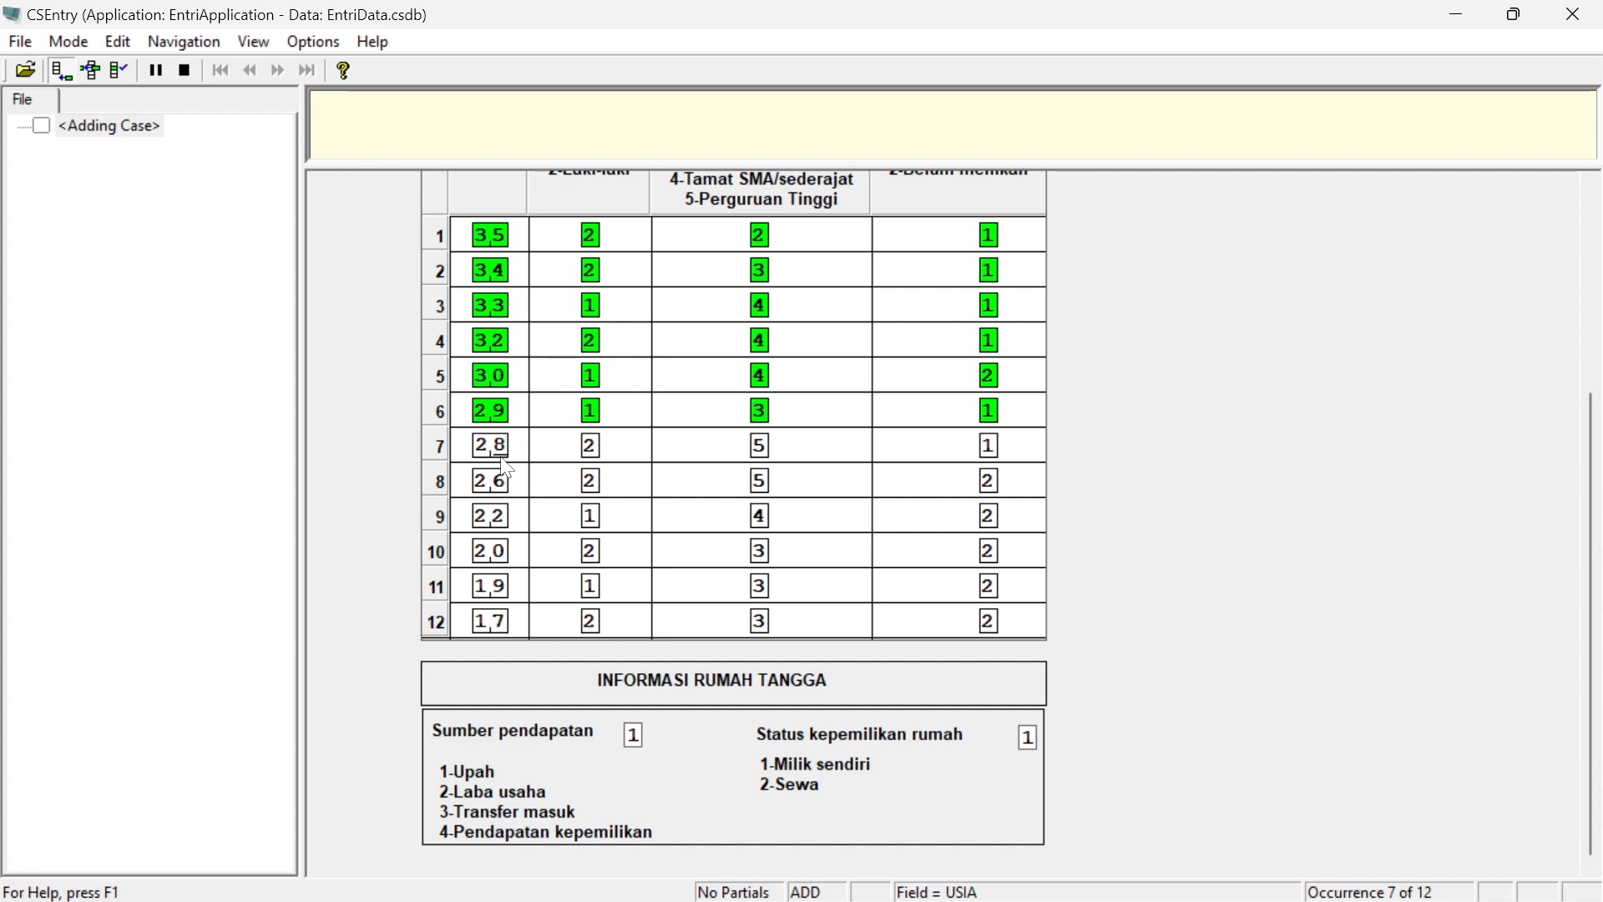
key("Up")
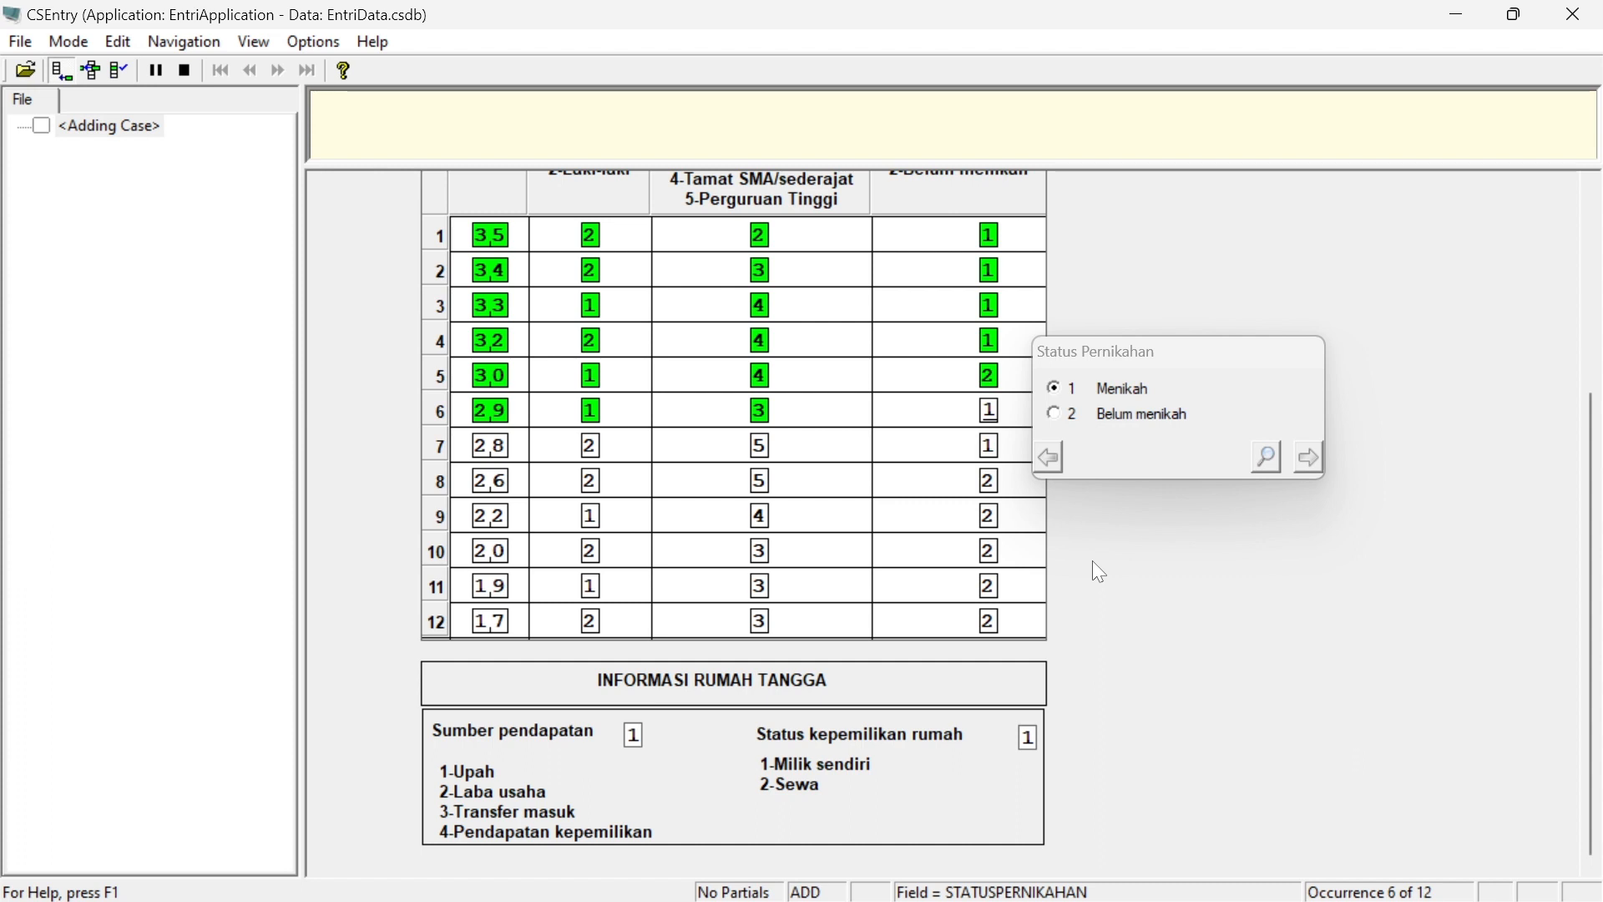
key("Return")
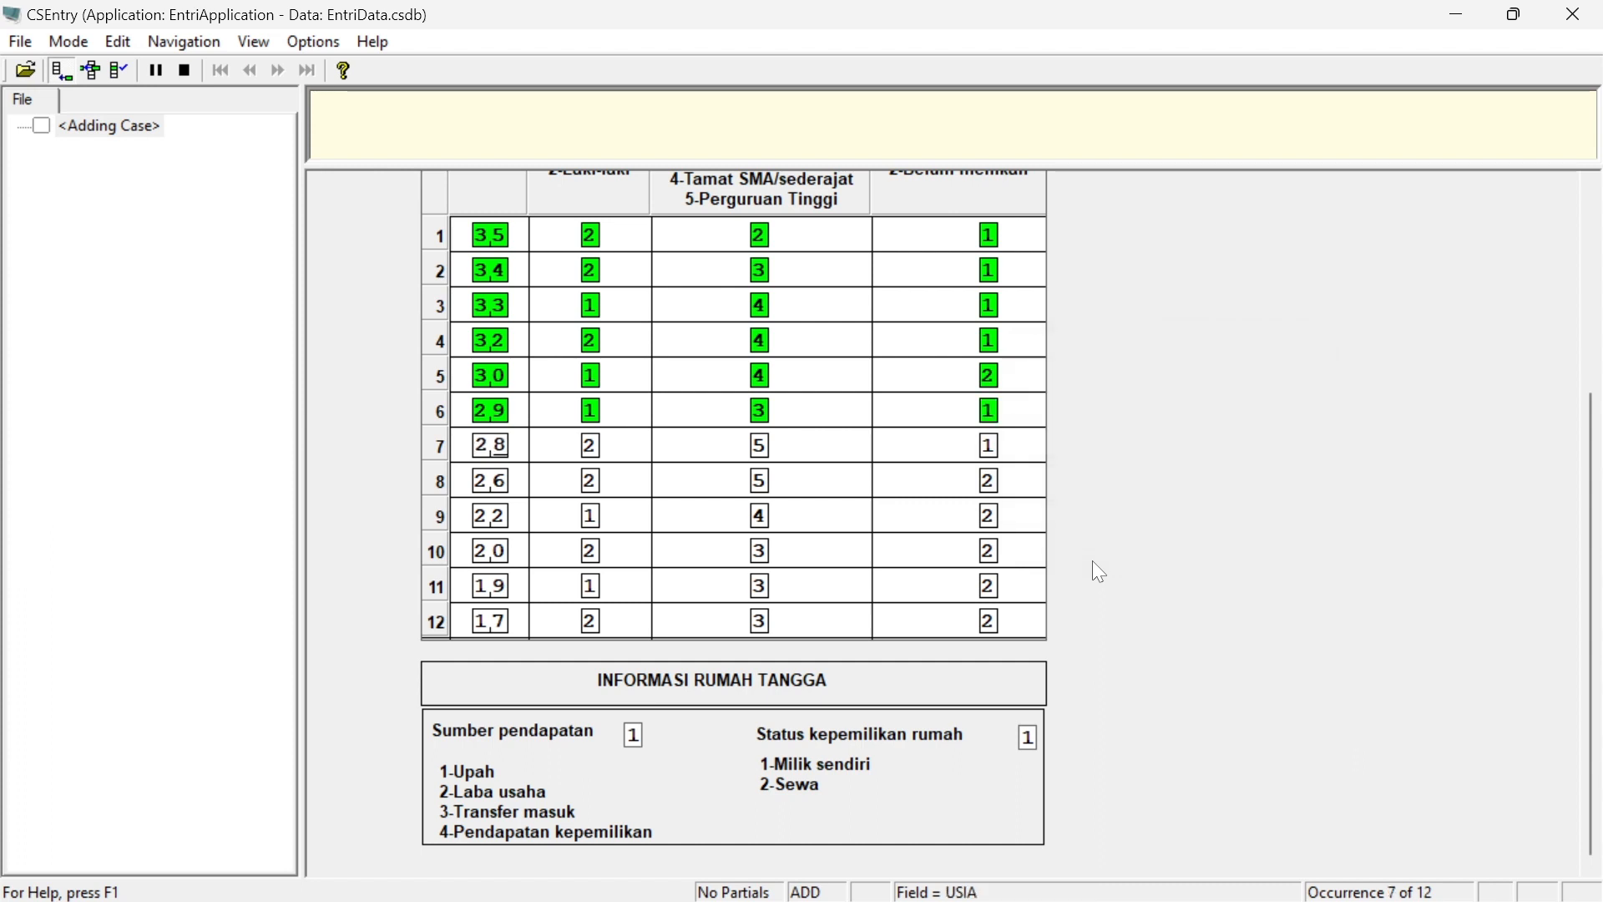
key("Return")
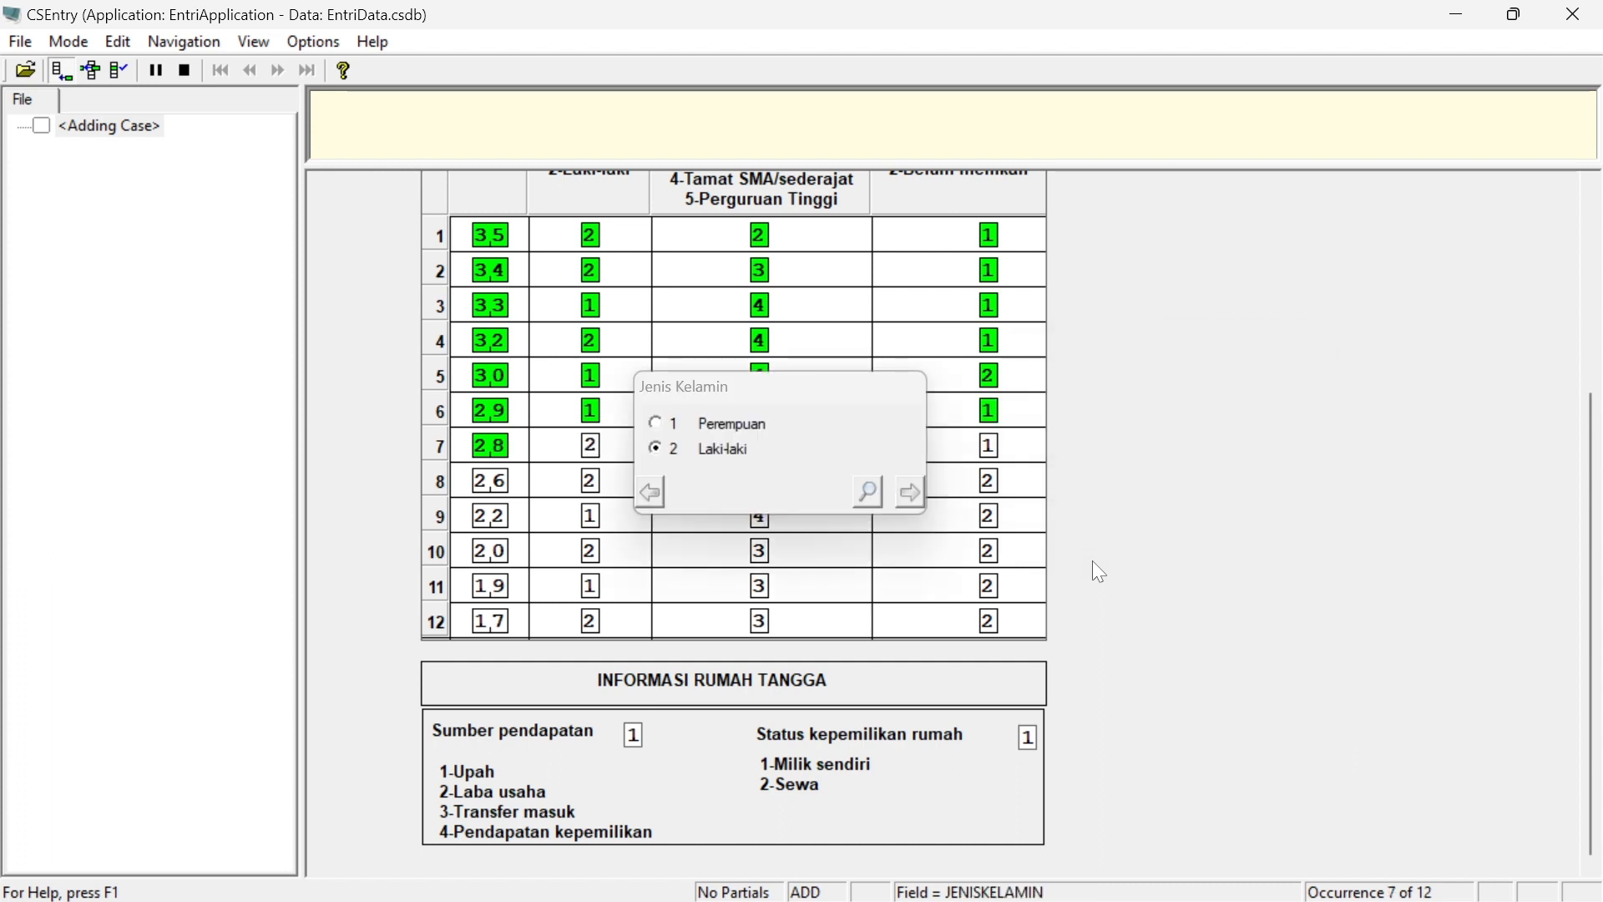
key("Up")
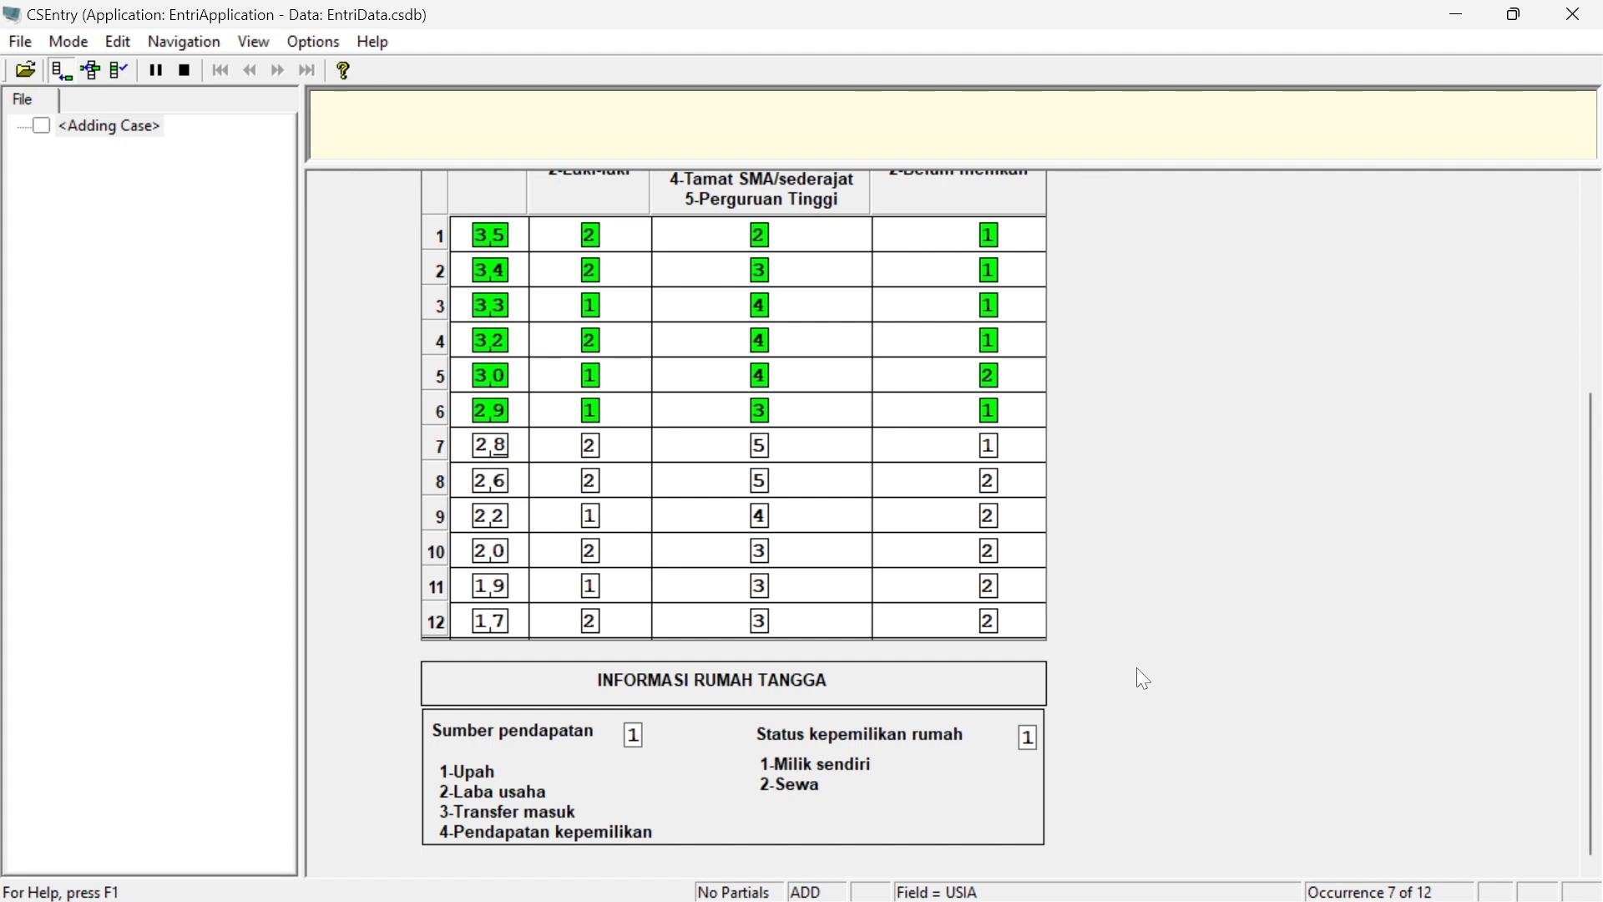
key("Return")
key("Return")
key("Return")
key("Return")
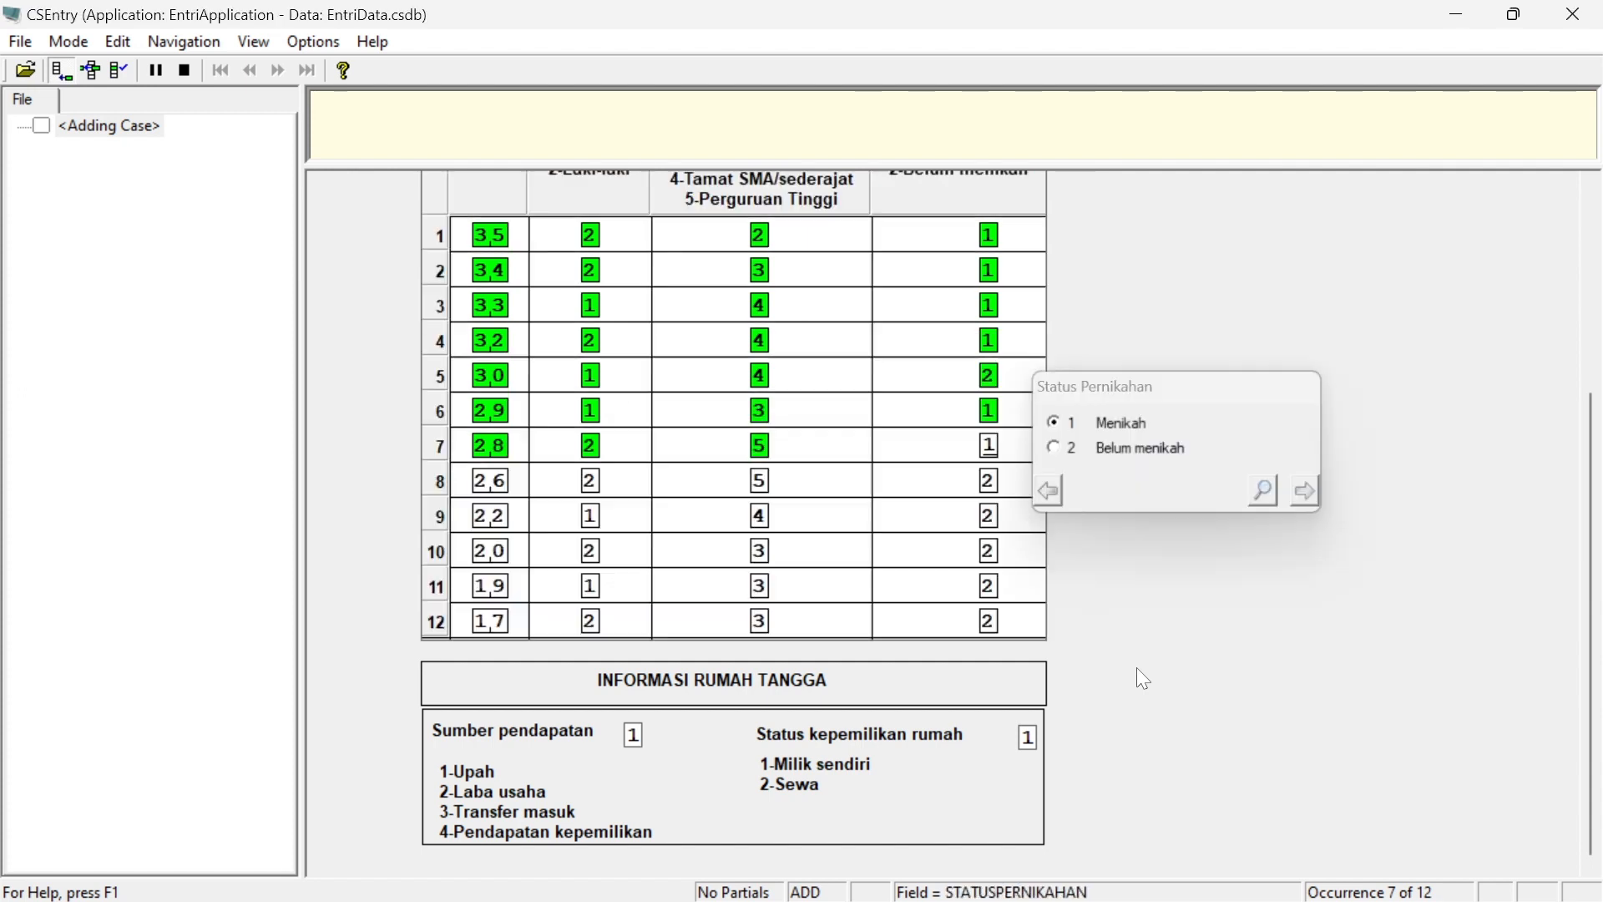
key("Return")
key("Return")
key("Return")
key("Return")
key("Return")
key("Return")
key("Return")
key("Return")
key("Return")
key("Return")
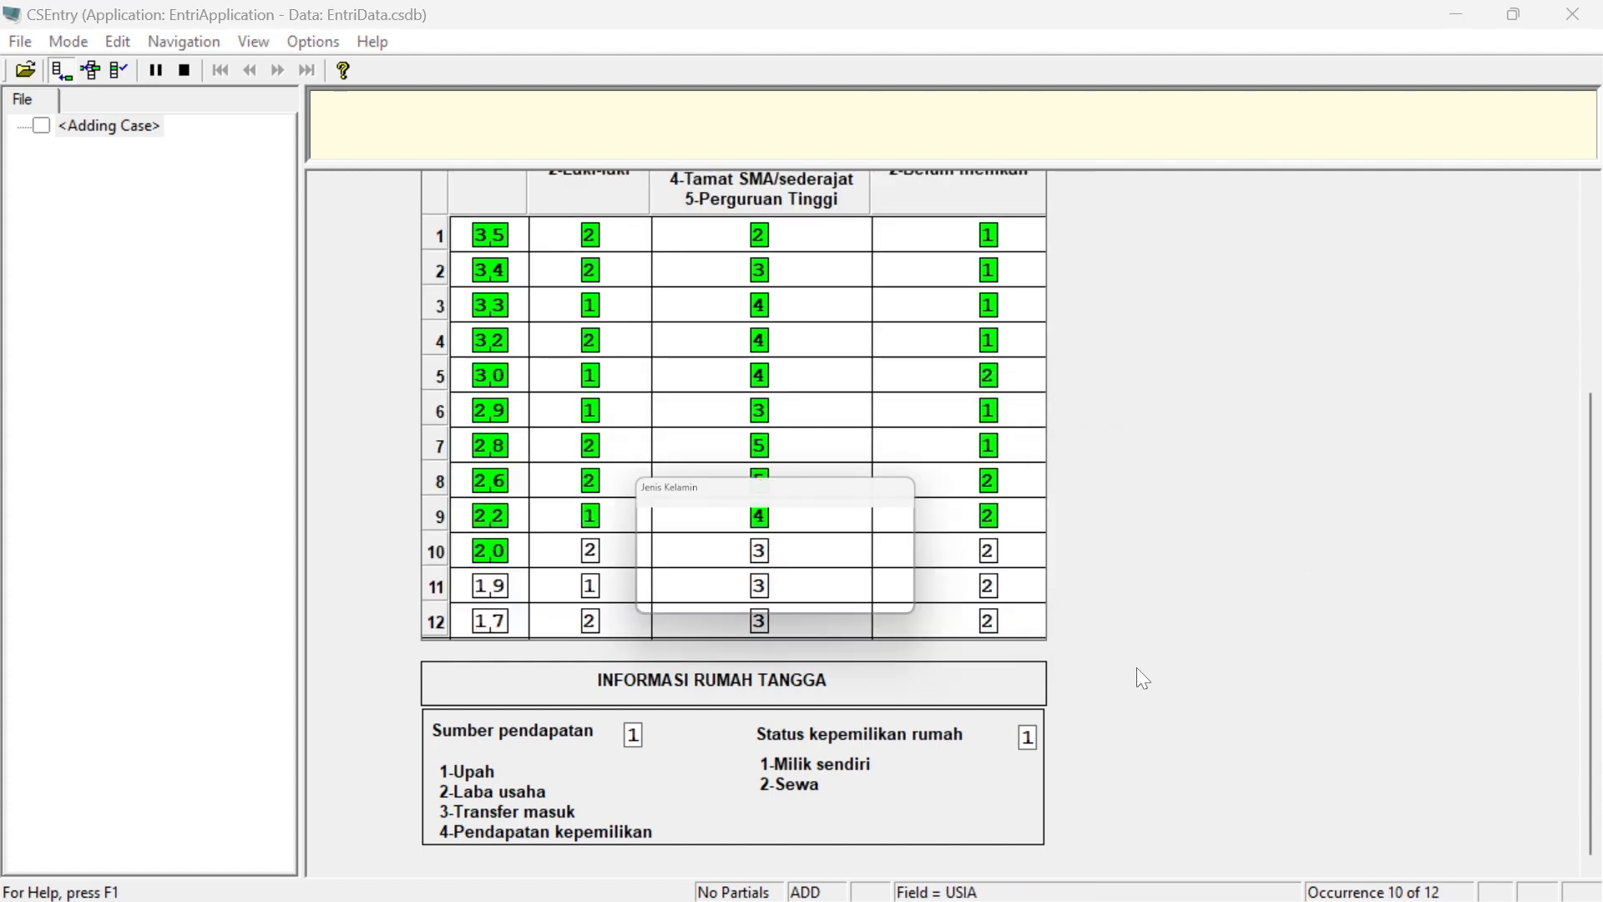
key("Return")
key("Return")
key("Return")
key("Return")
key("Return")
key("Return")
key("Return")
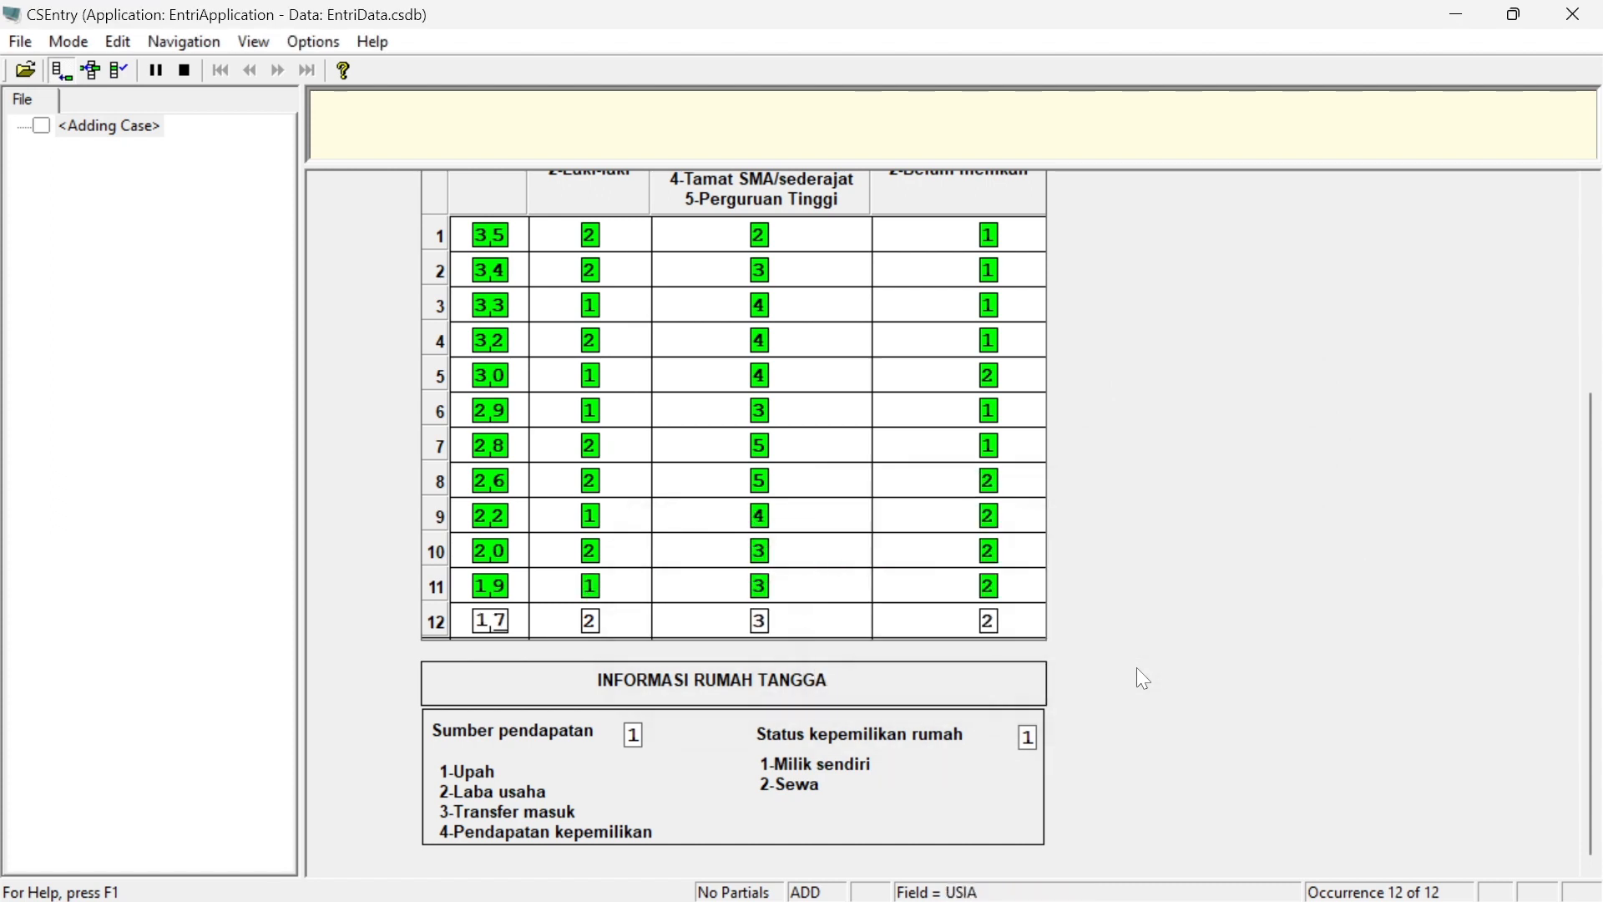
key("Return")
key("Return")
key("Return")
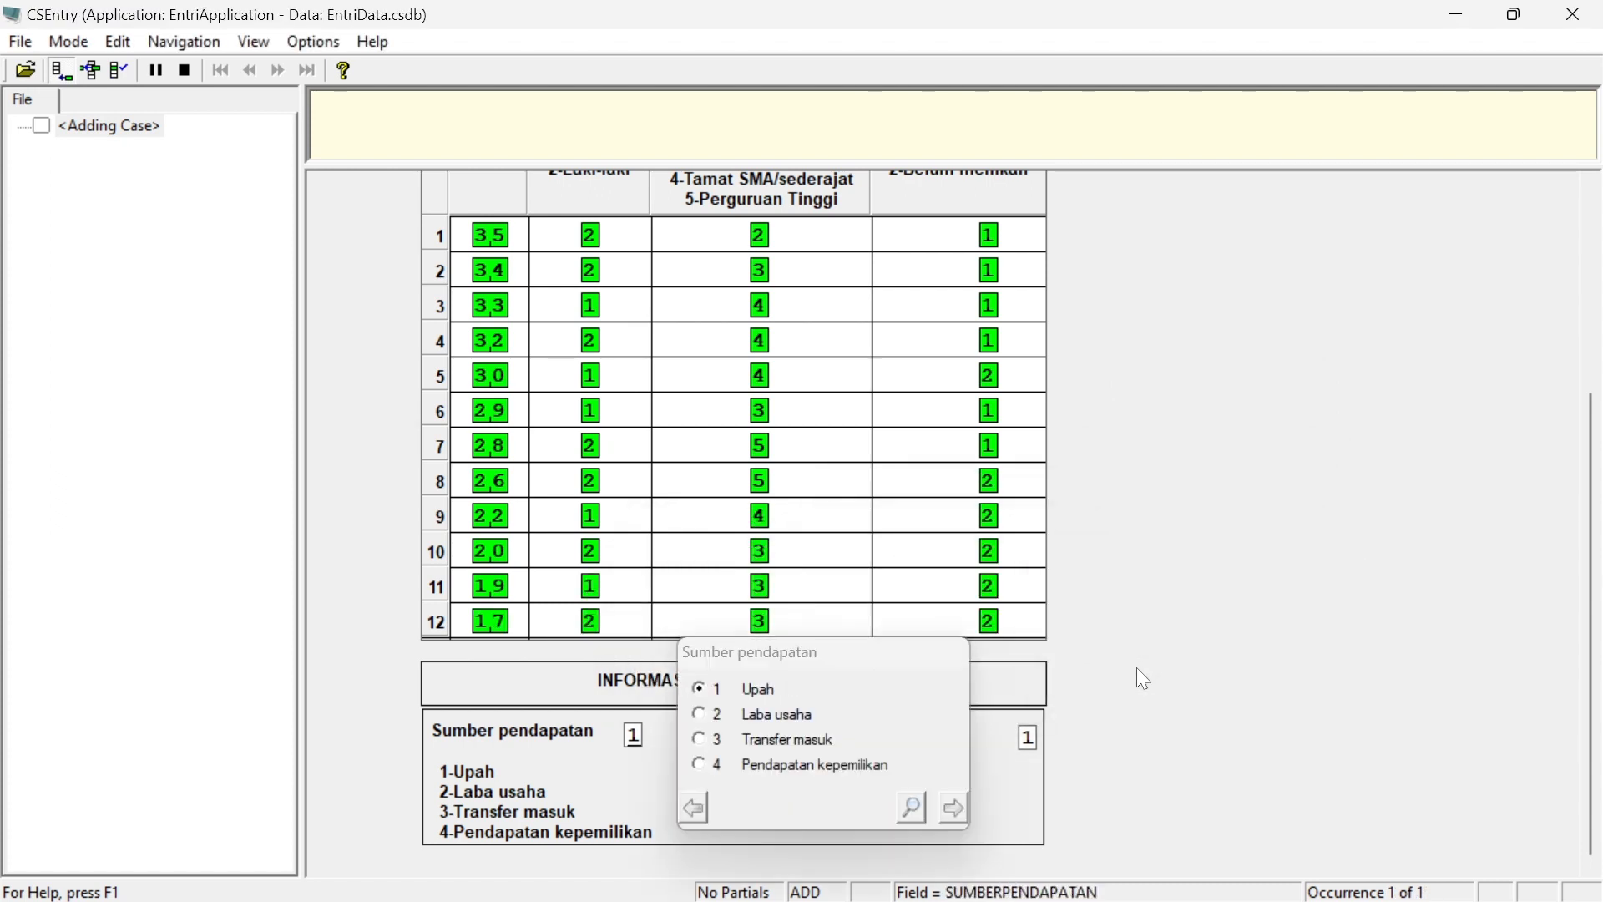
Advance to the home ownership field and accept the completed case
key("Return")
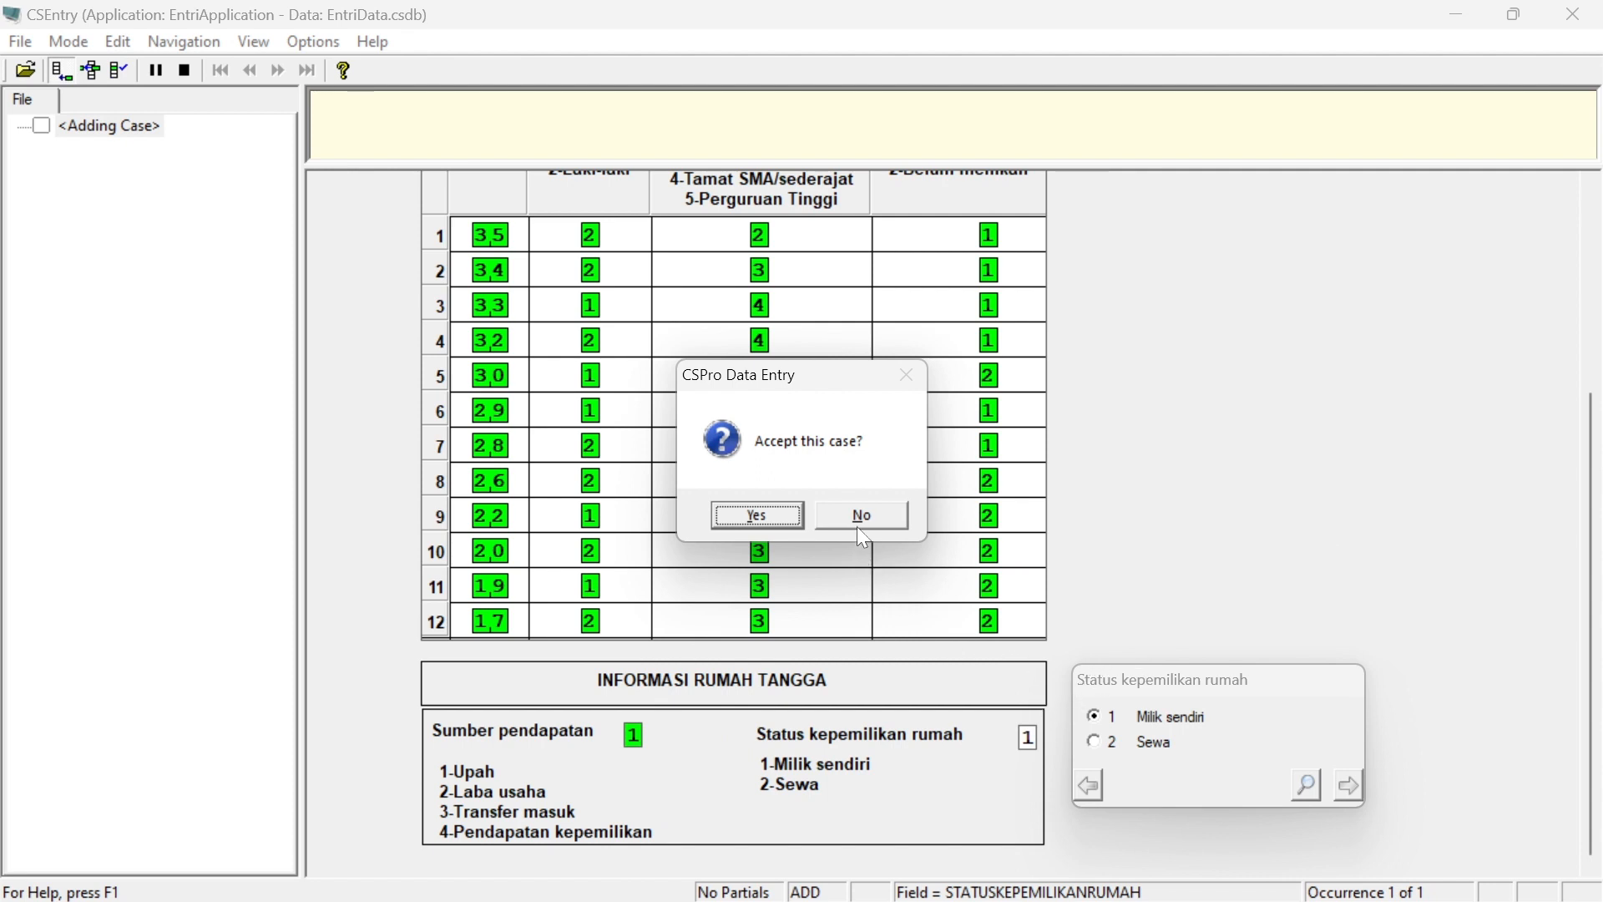
left_click(757, 516)
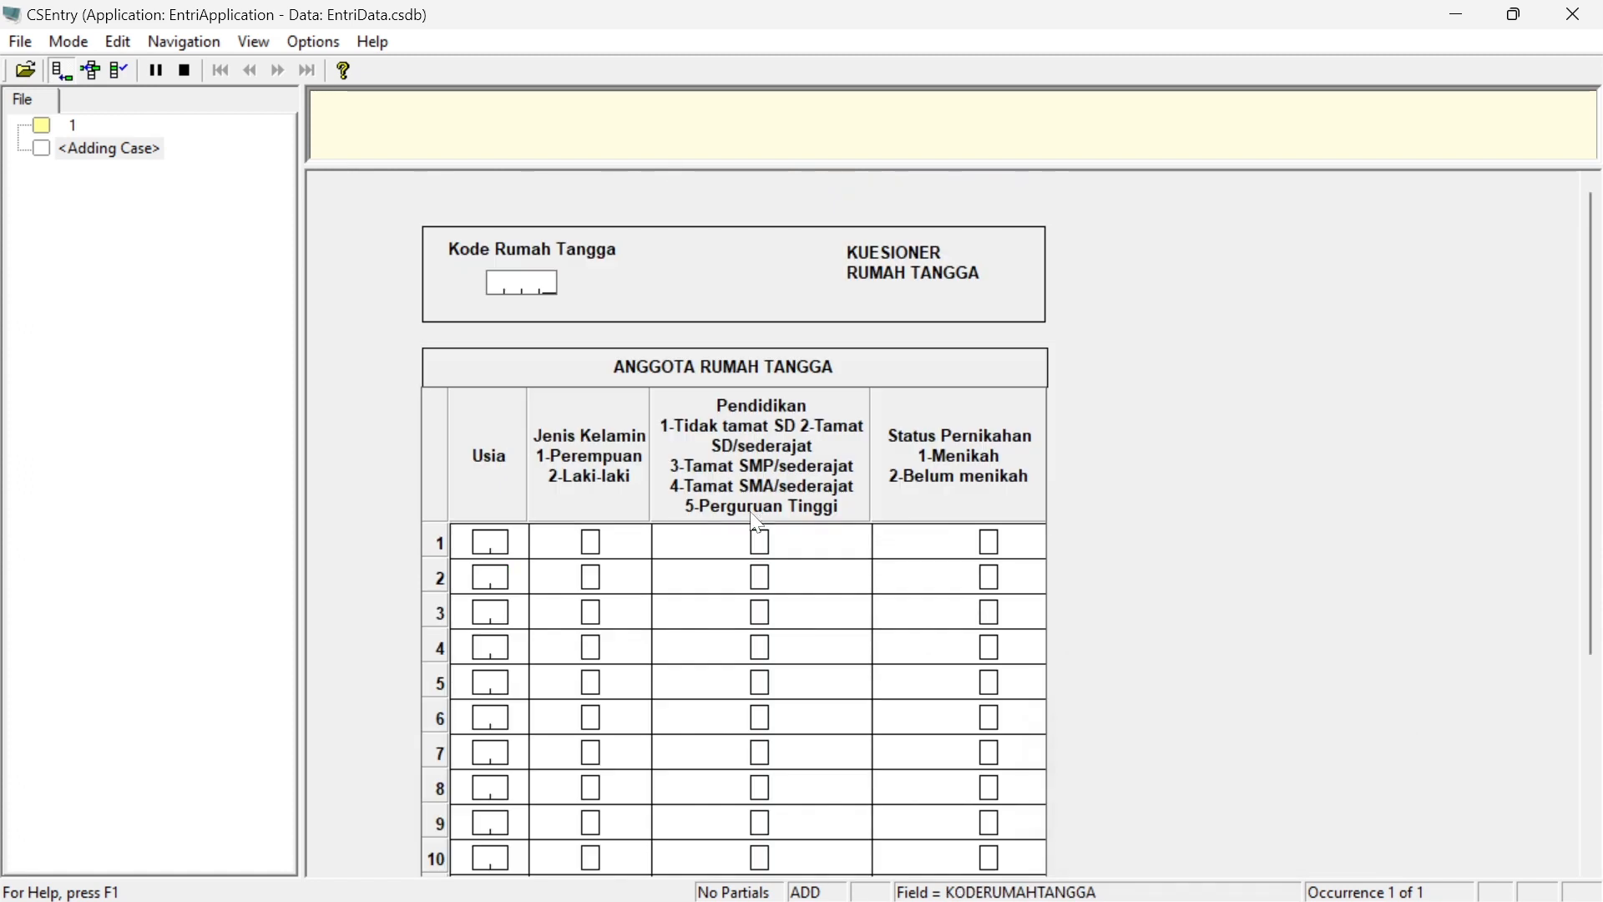
Reopen the saved case 1 in Modify Case mode
left_click(60, 144)
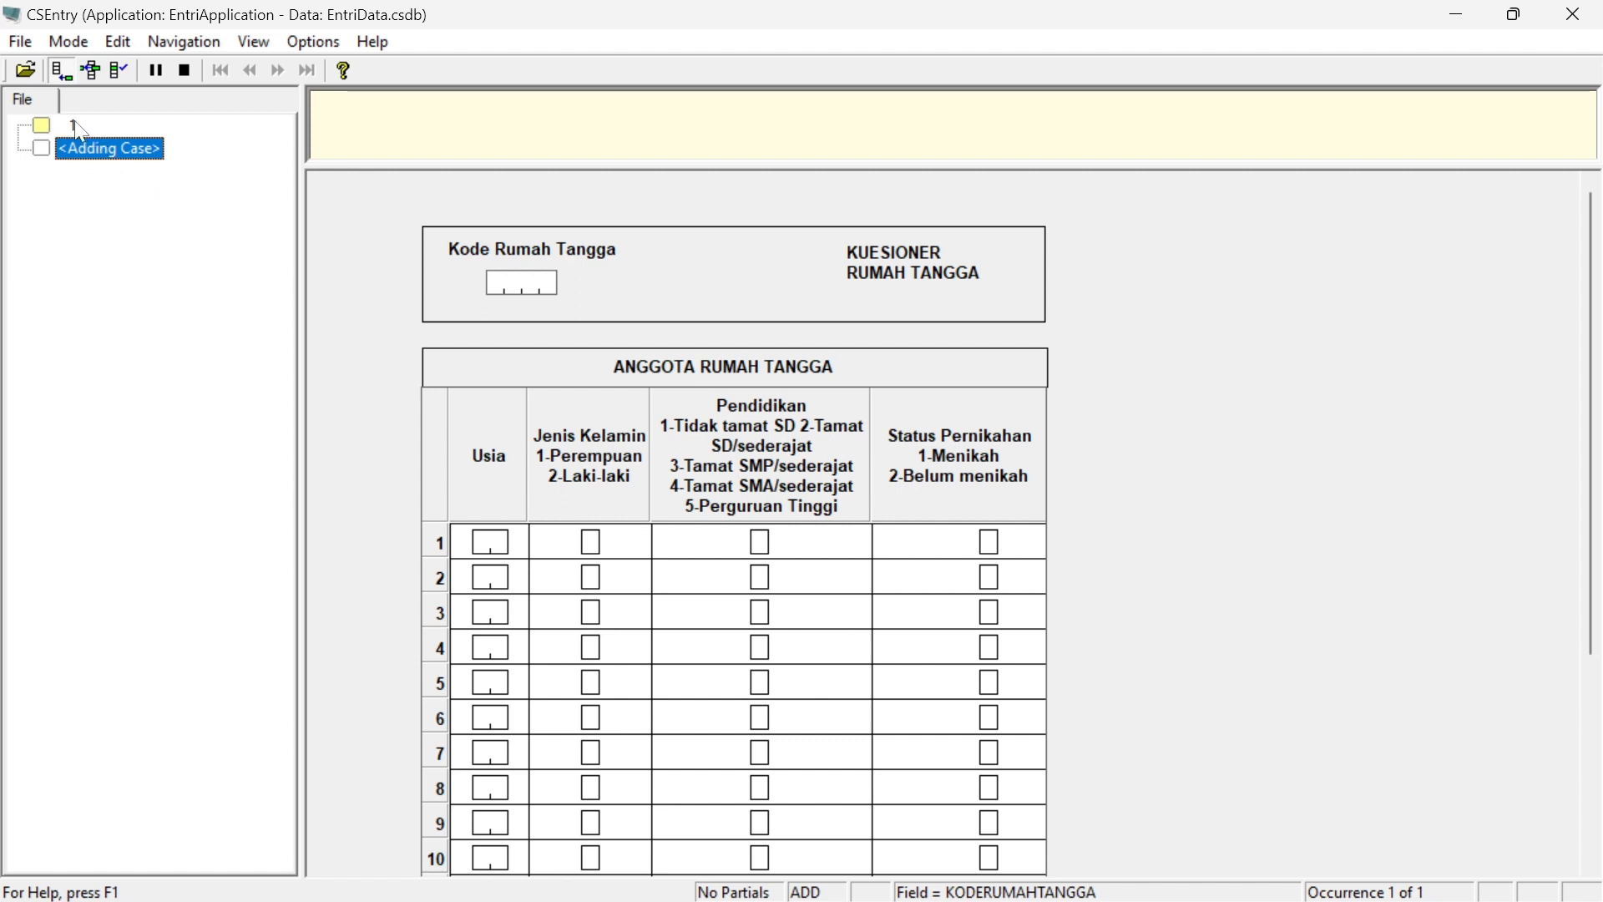
left_click(73, 42)
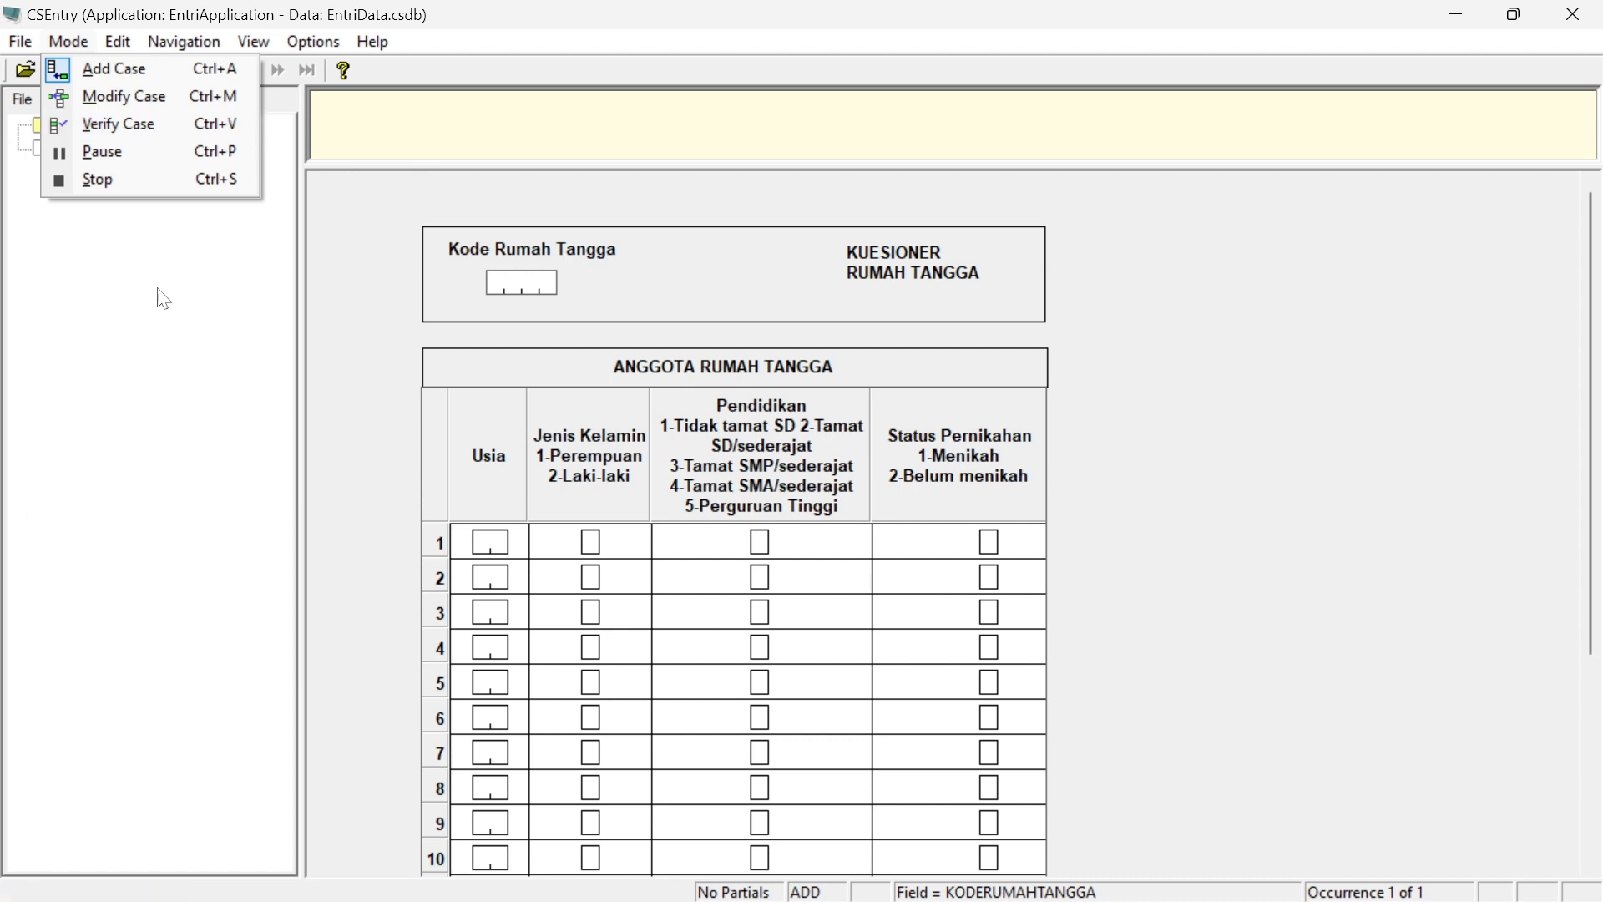
key("a")
left_click(54, 123)
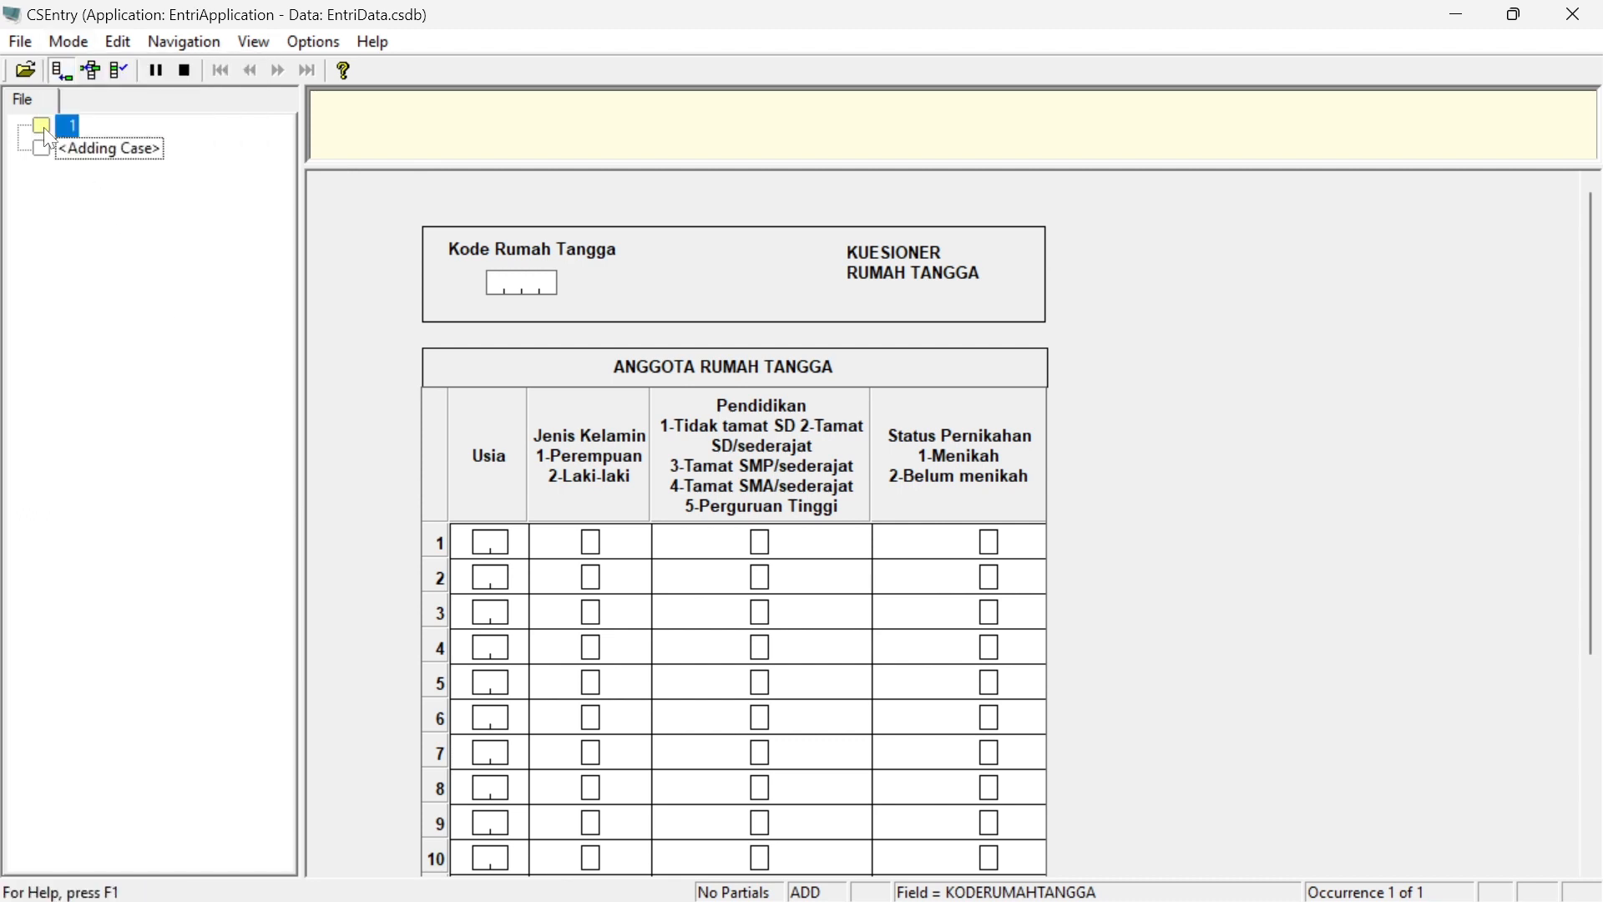
left_click(52, 122)
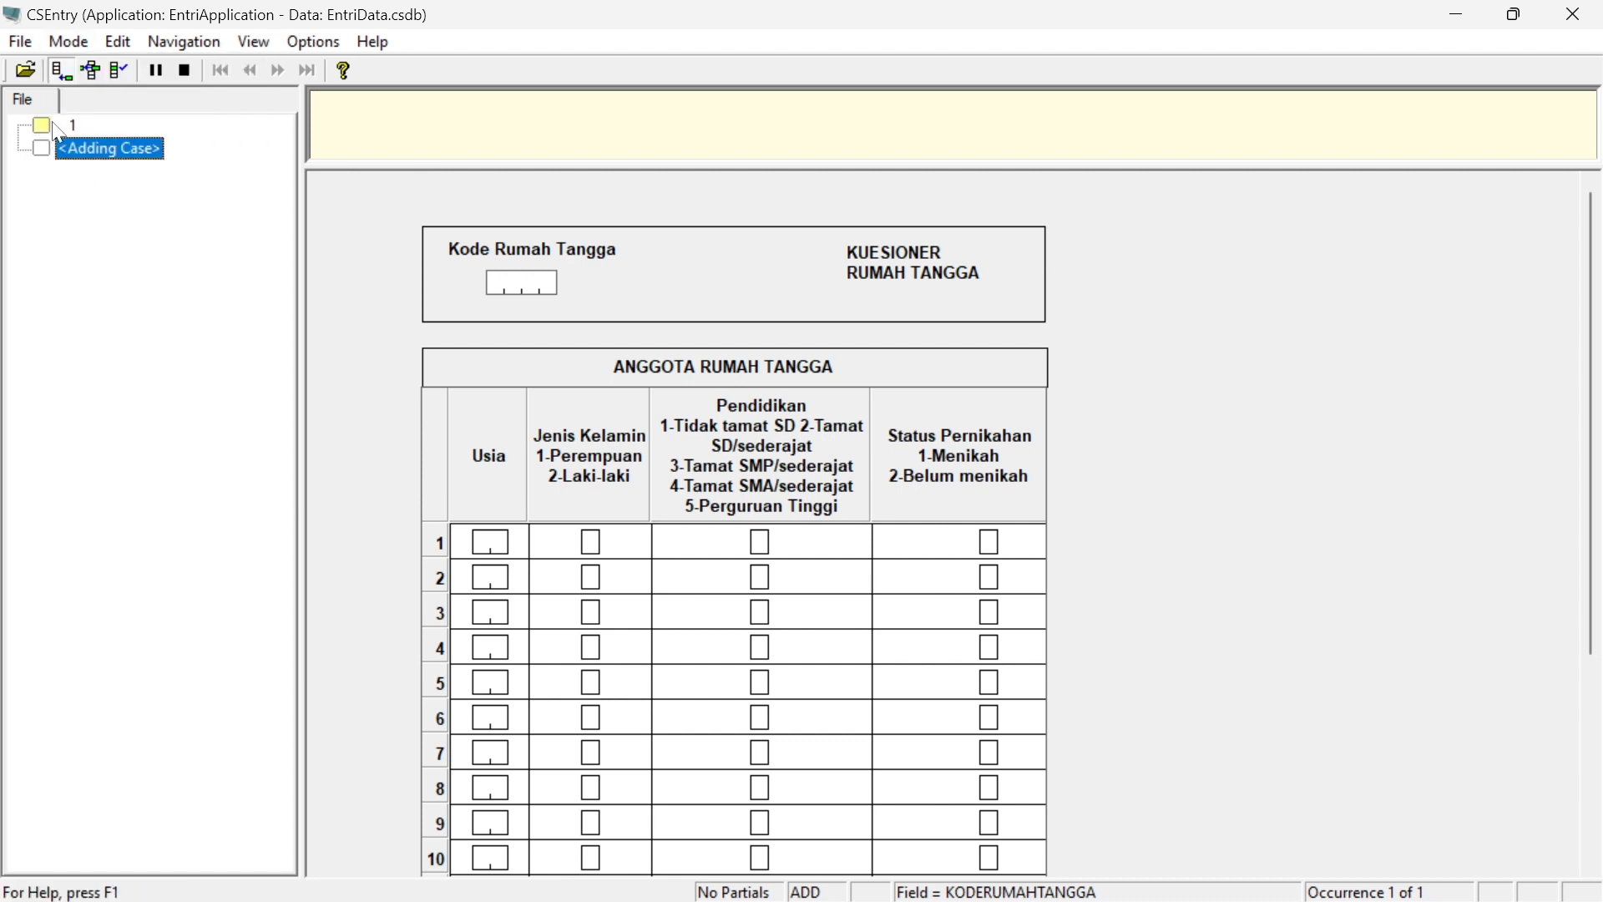
left_click(80, 42)
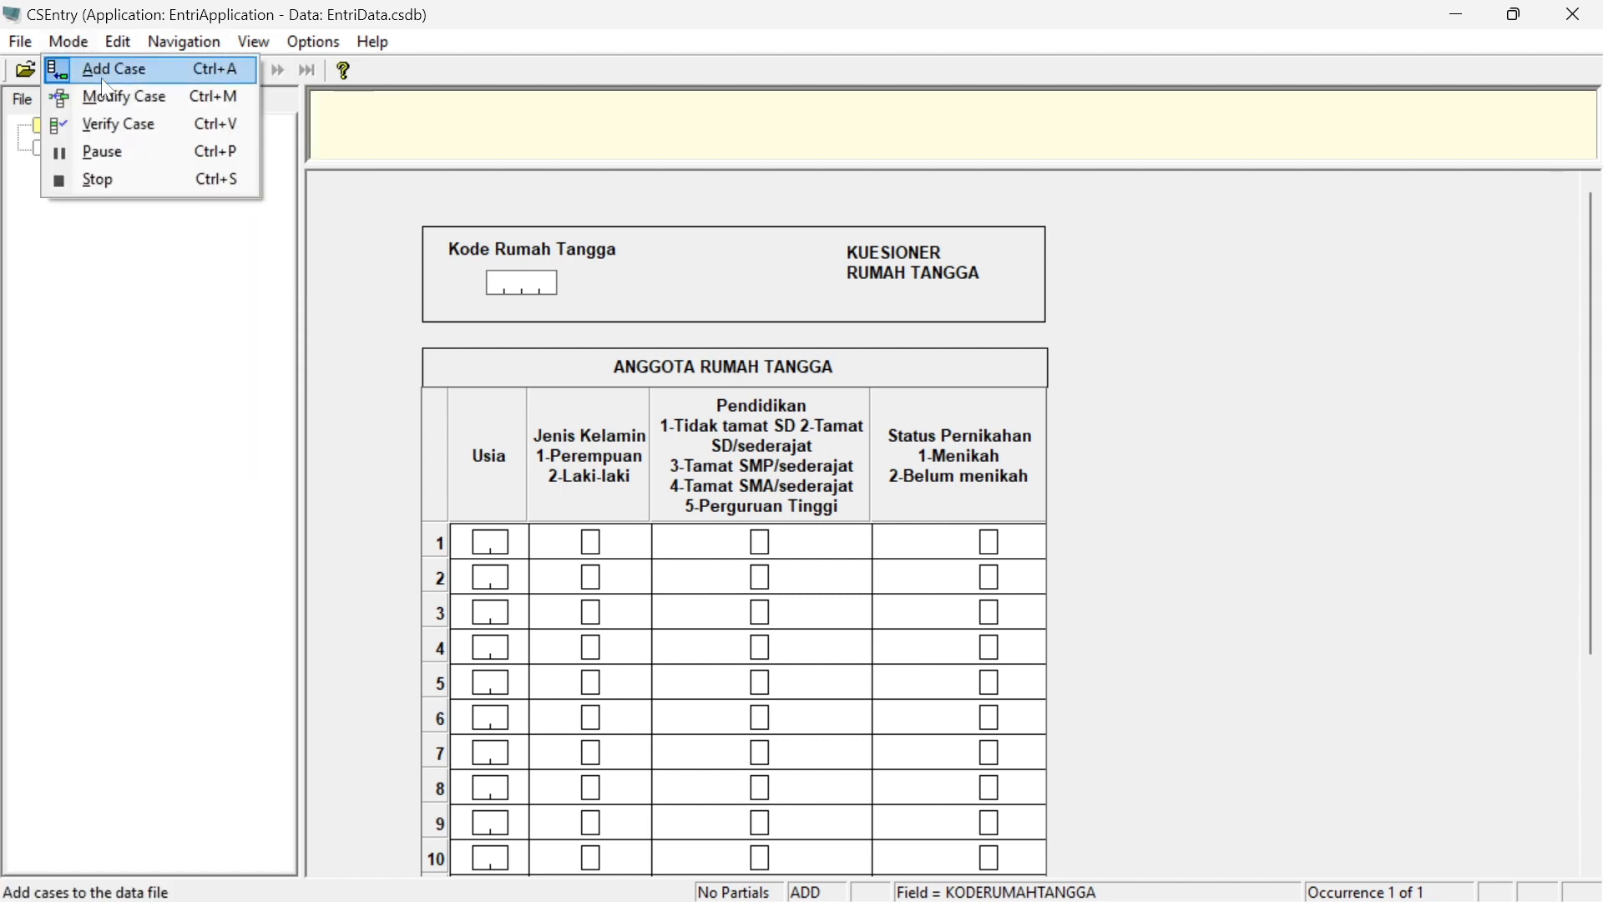
left_click(105, 99)
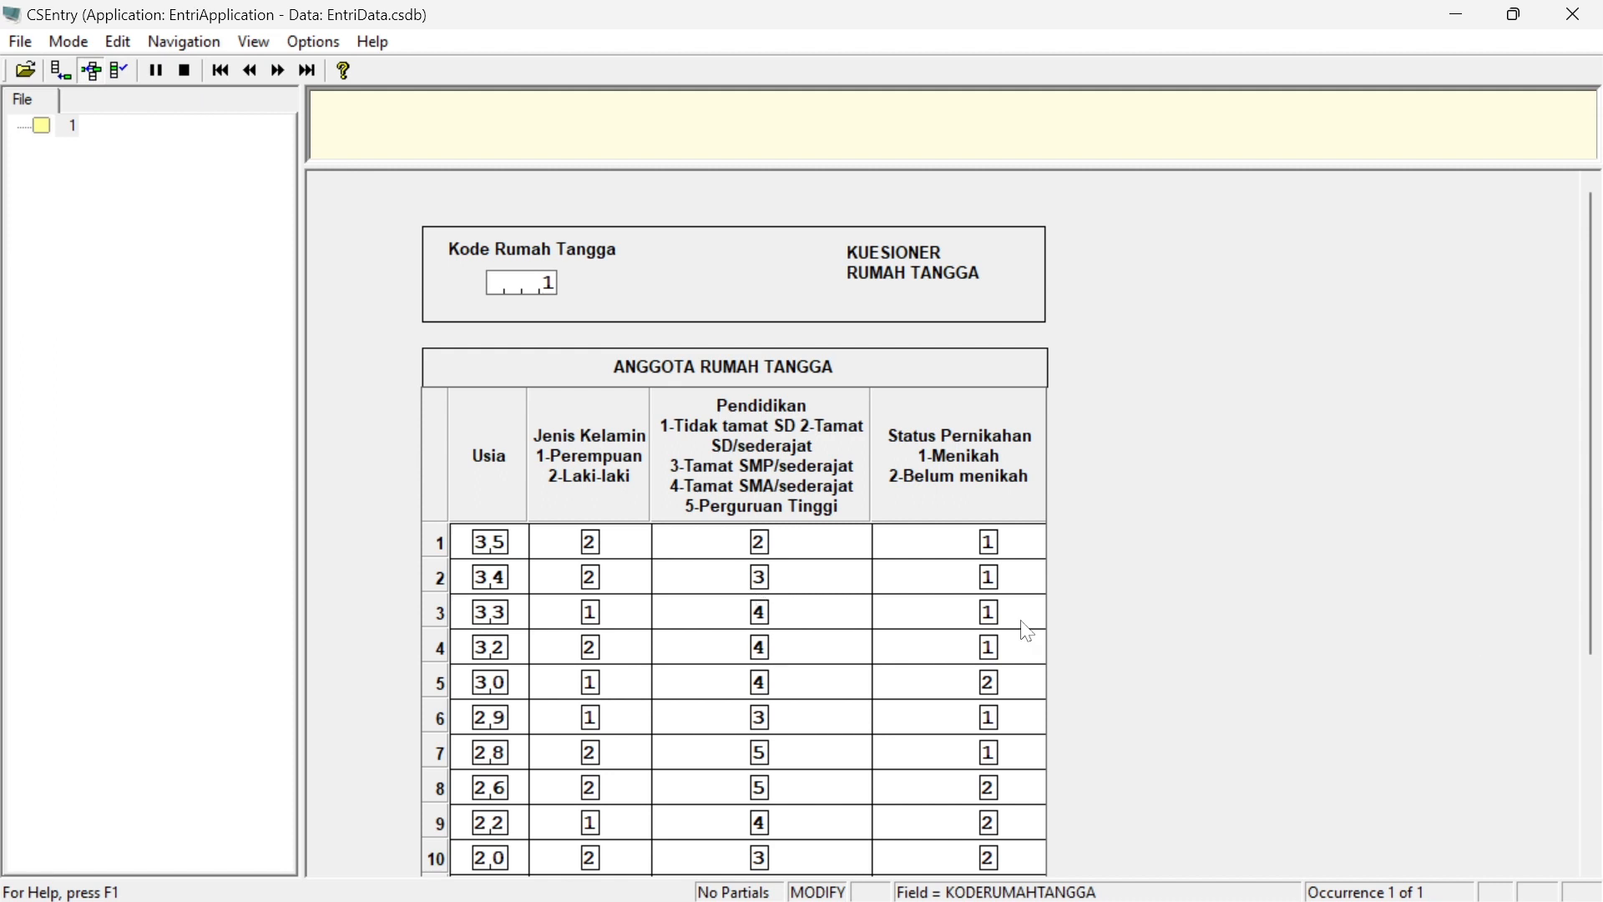
Go to the seventh member's marital status field and browse the available navigation commands
scroll(1594, 380, "down", 1)
left_click_drag(1591, 368, 1591, 470)
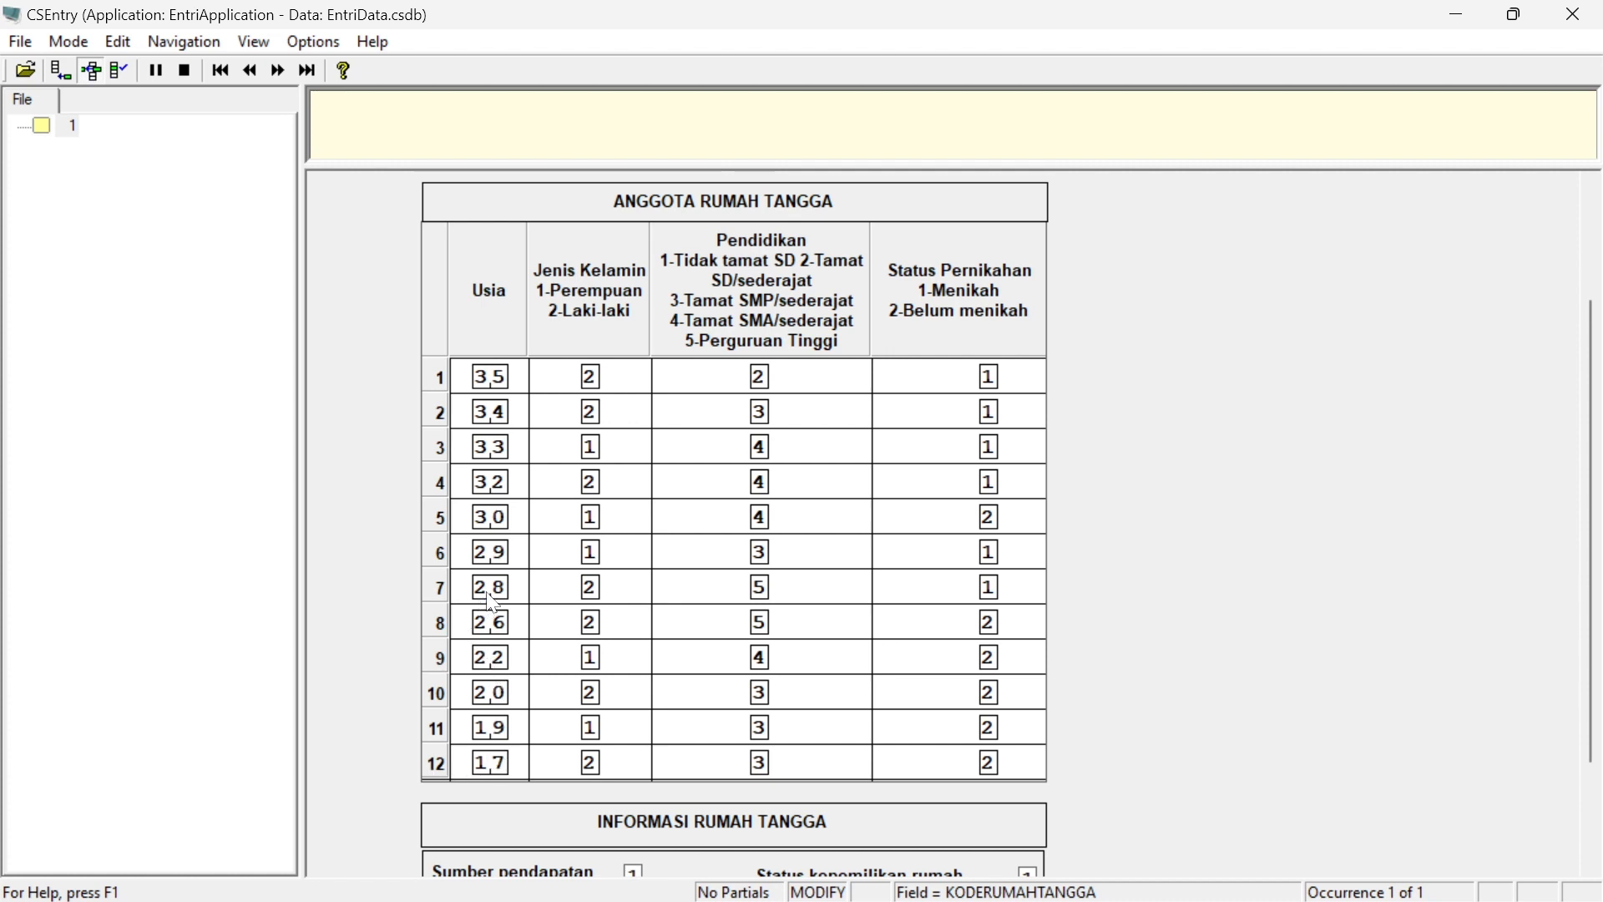
left_click(1001, 598)
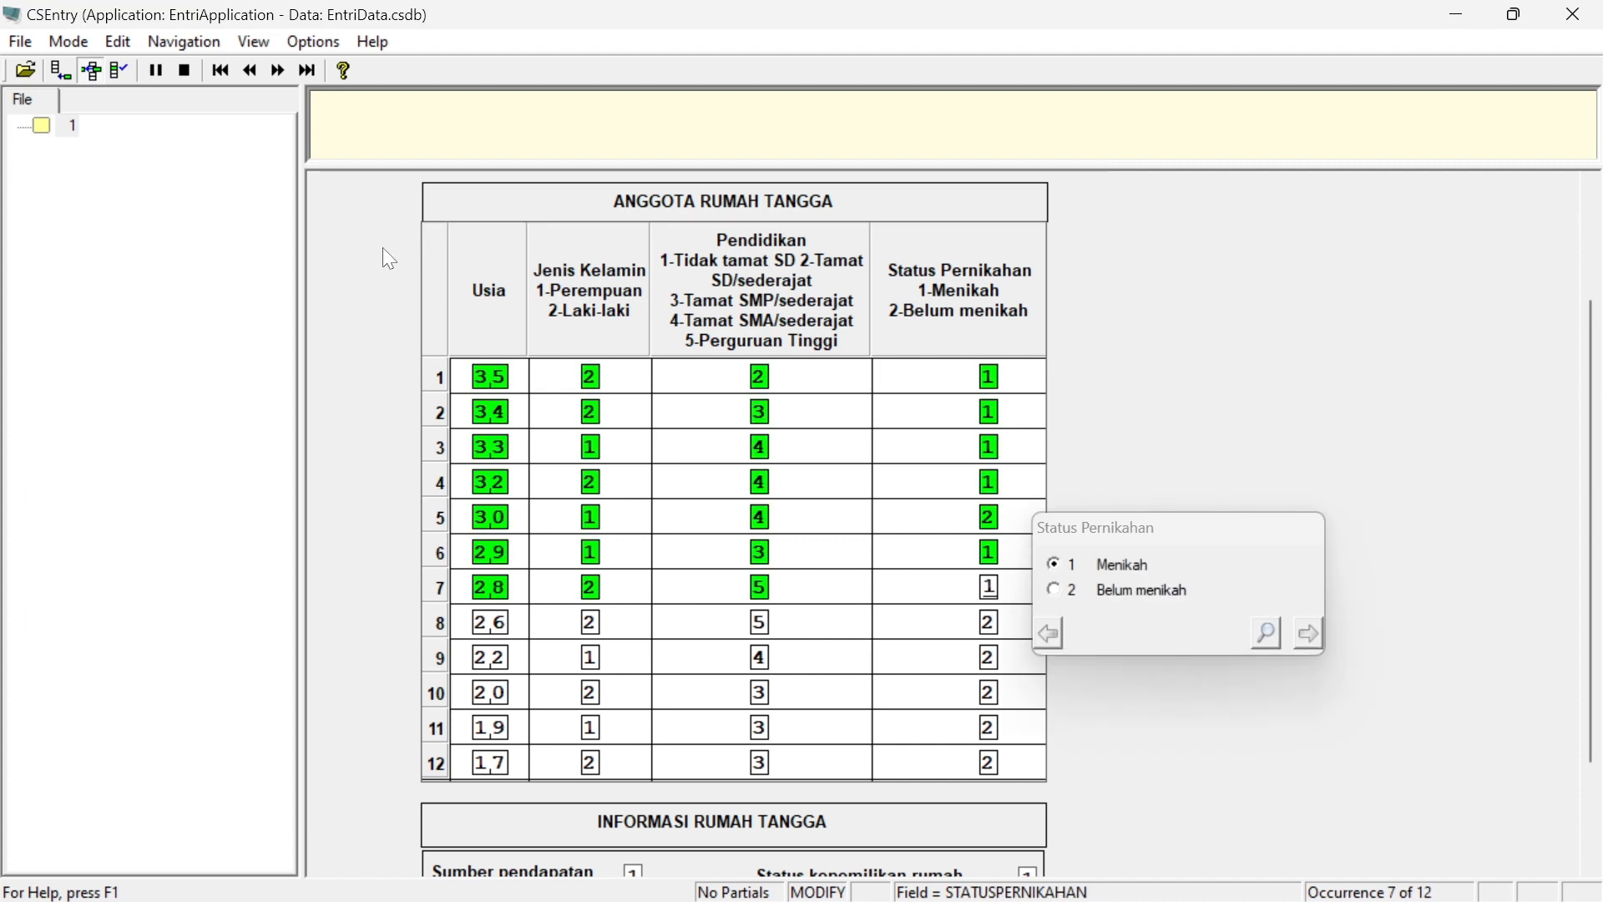
left_click(200, 47)
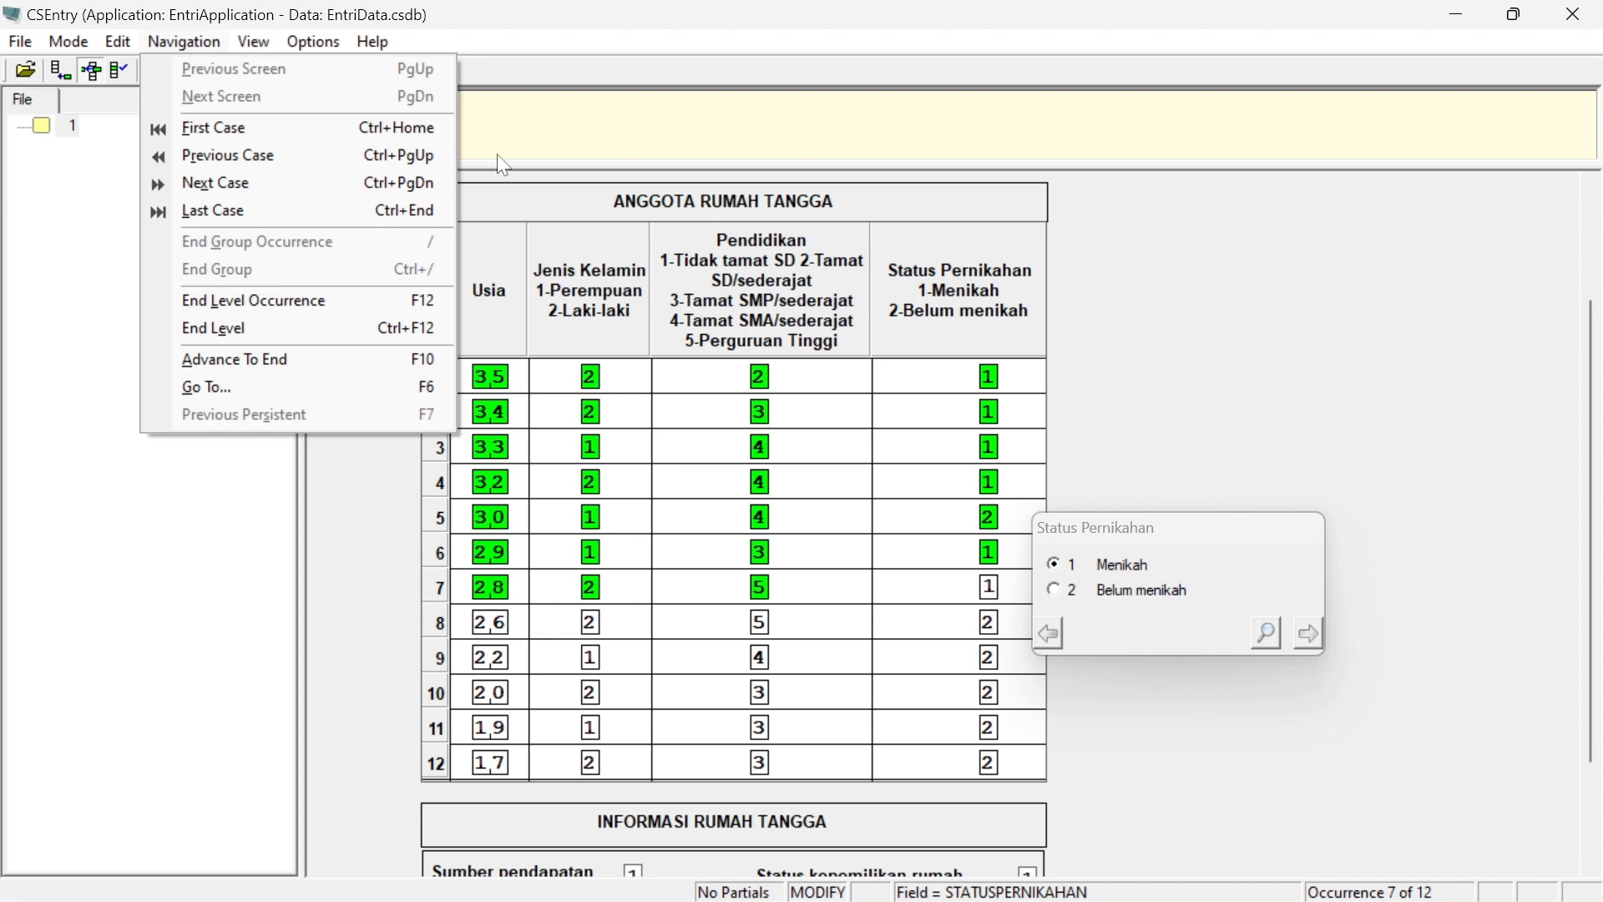
left_click(1211, 794)
scroll(934, 740, "down", 2)
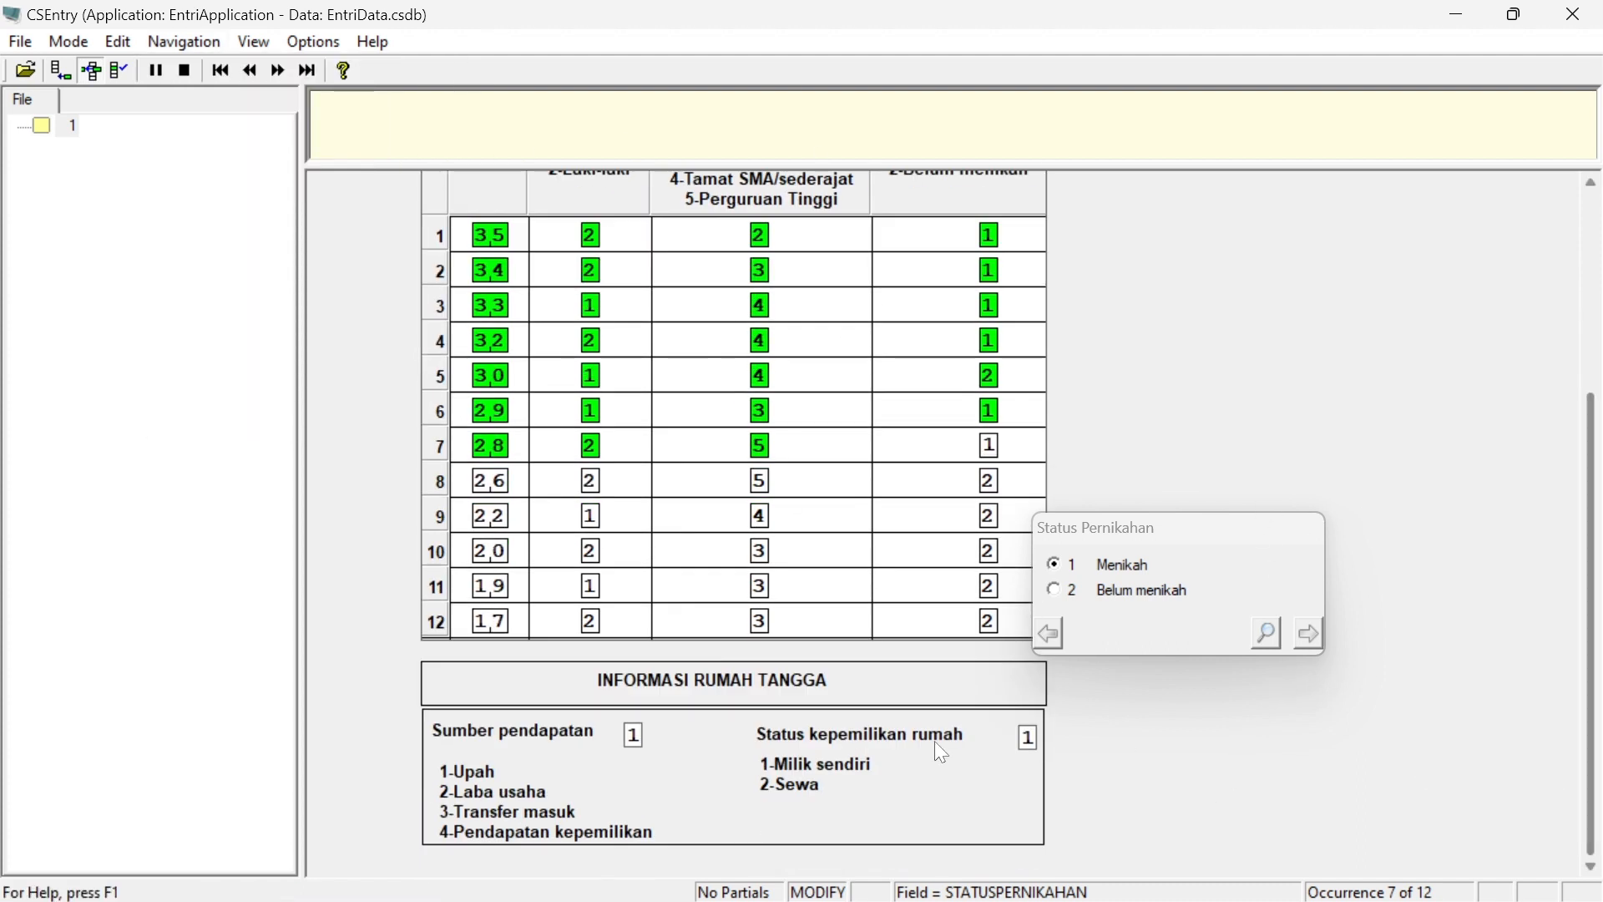